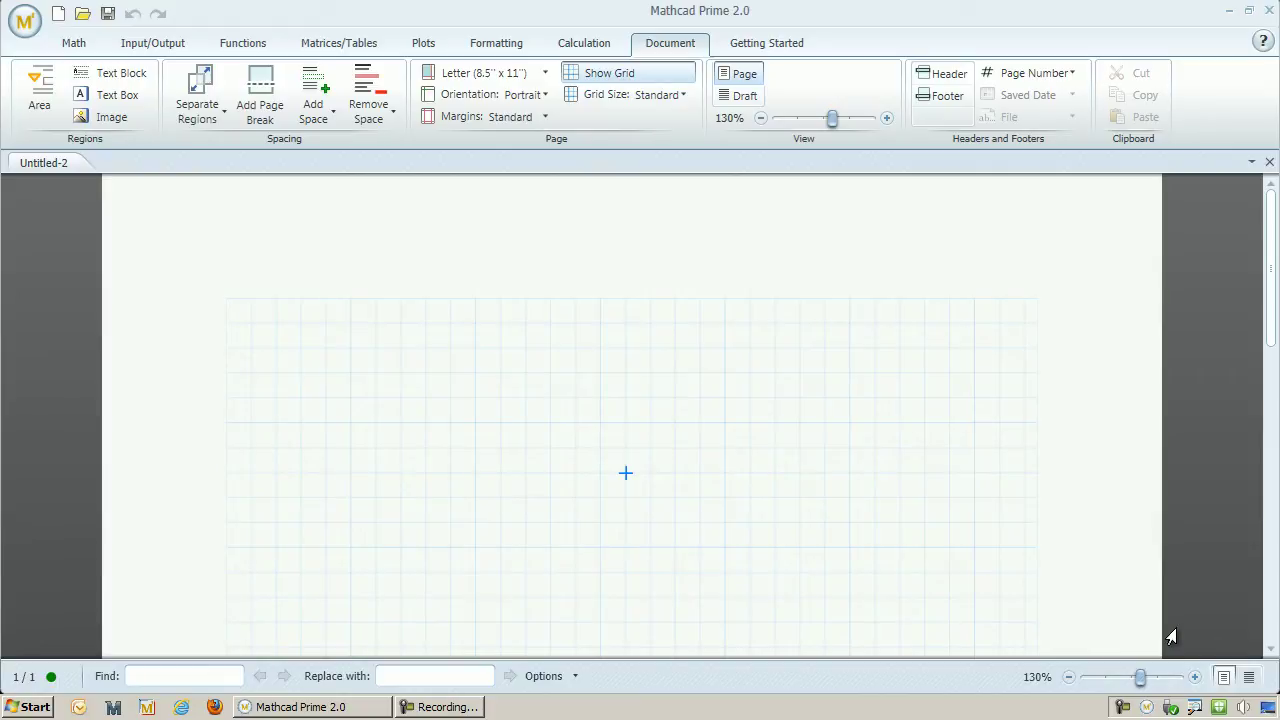
Step: Set the worksheet to a Fine grid, Landscape orientation and Narrow margins
{"action": "left_click", "coordinate": [251, 348]}
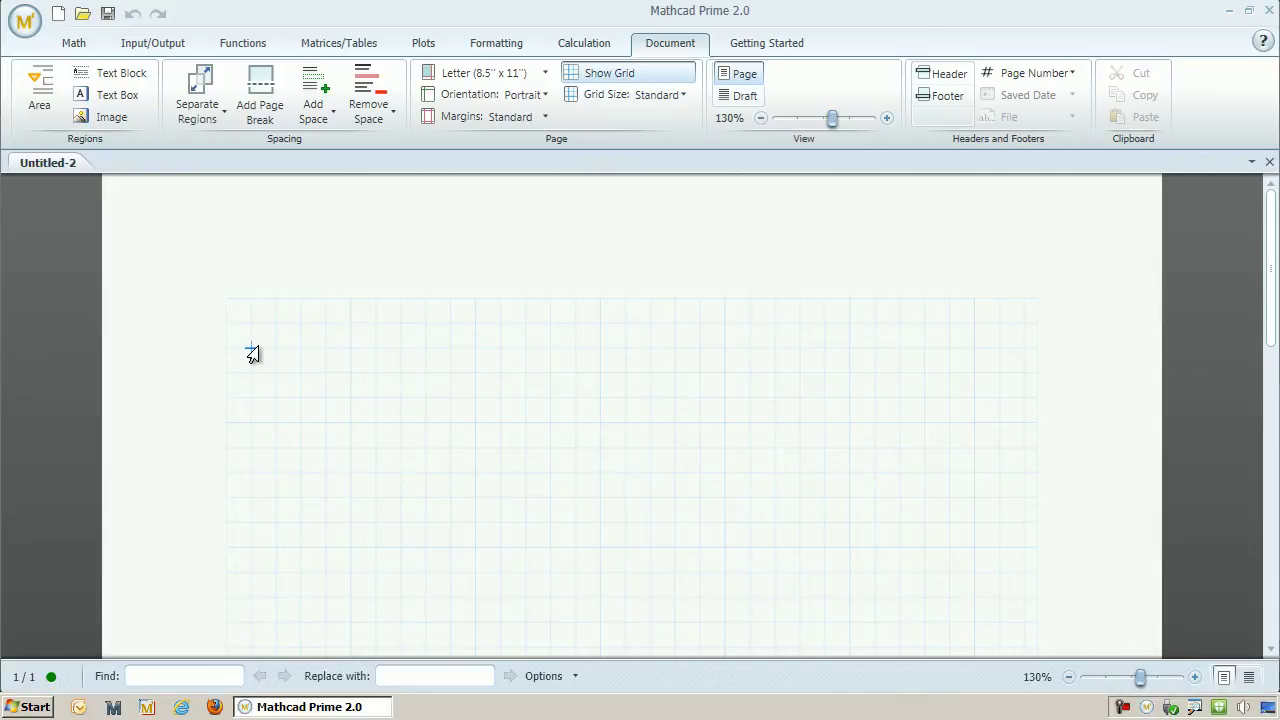
{"action": "left_click", "coordinate": [609, 96]}
{"action": "left_click", "coordinate": [596, 150]}
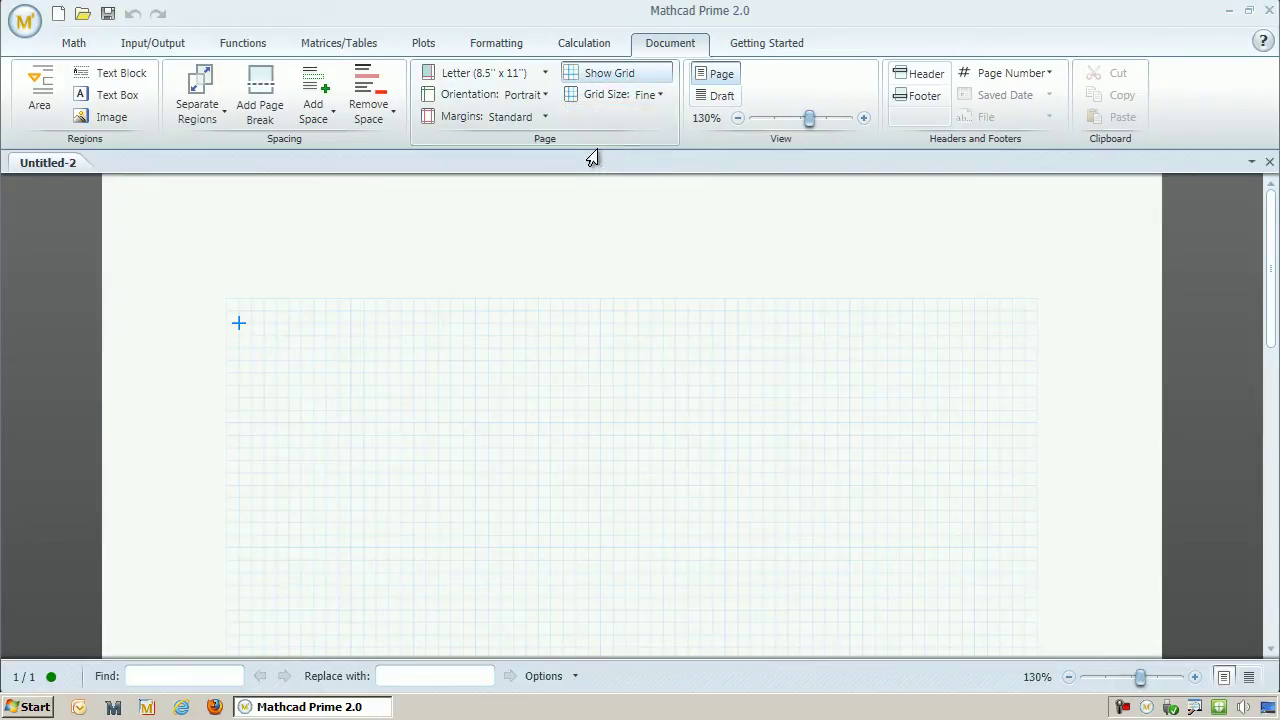
{"action": "left_click", "coordinate": [516, 97]}
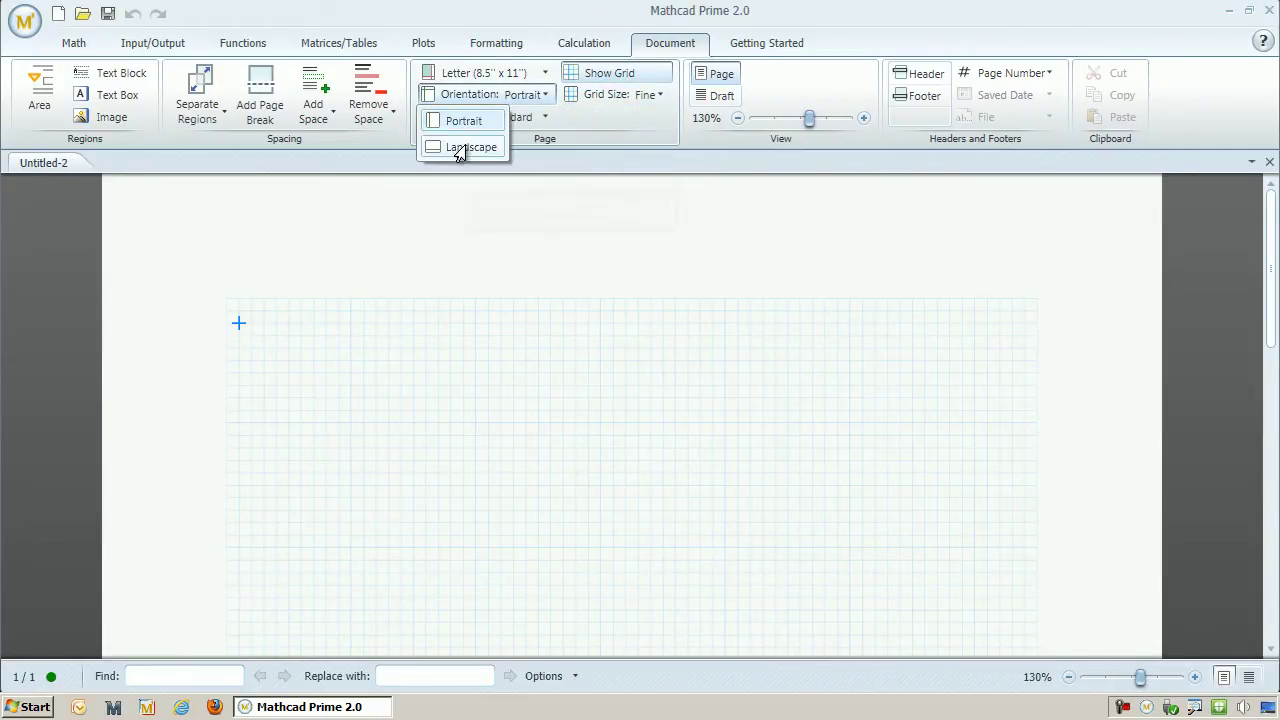
{"action": "left_click", "coordinate": [466, 148]}
{"action": "left_click", "coordinate": [473, 117]}
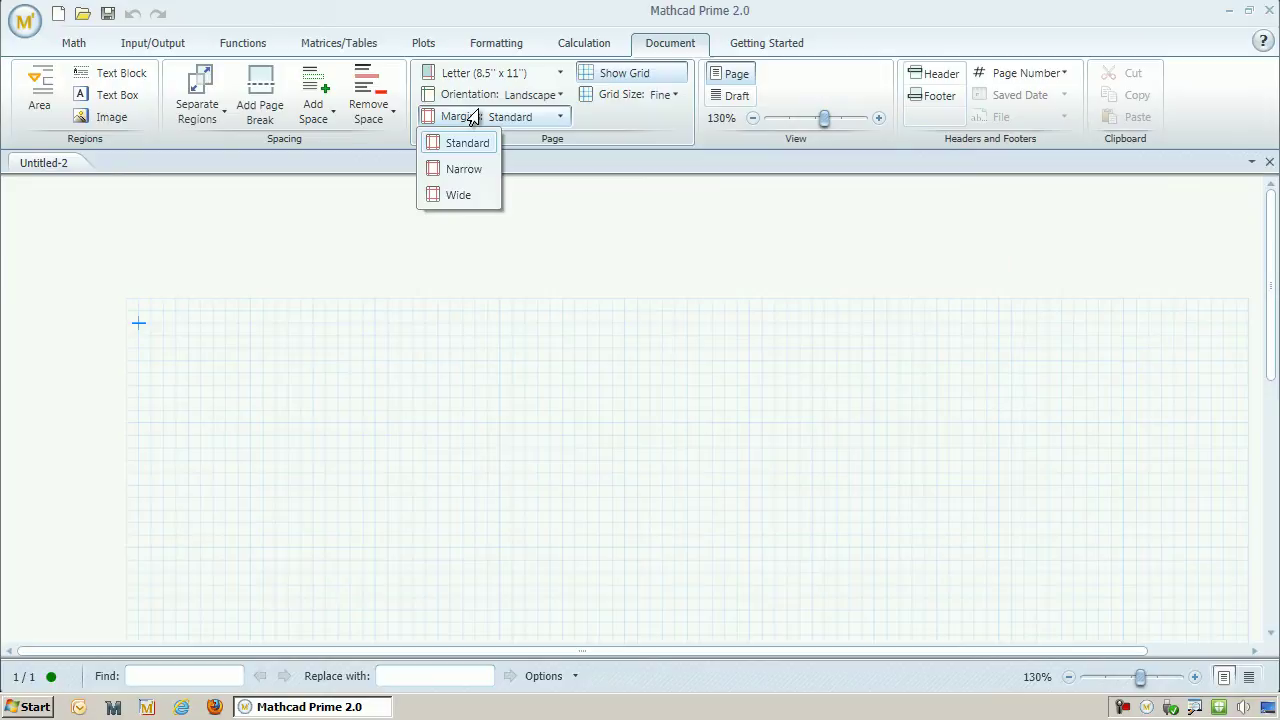
{"action": "left_click", "coordinate": [464, 170]}
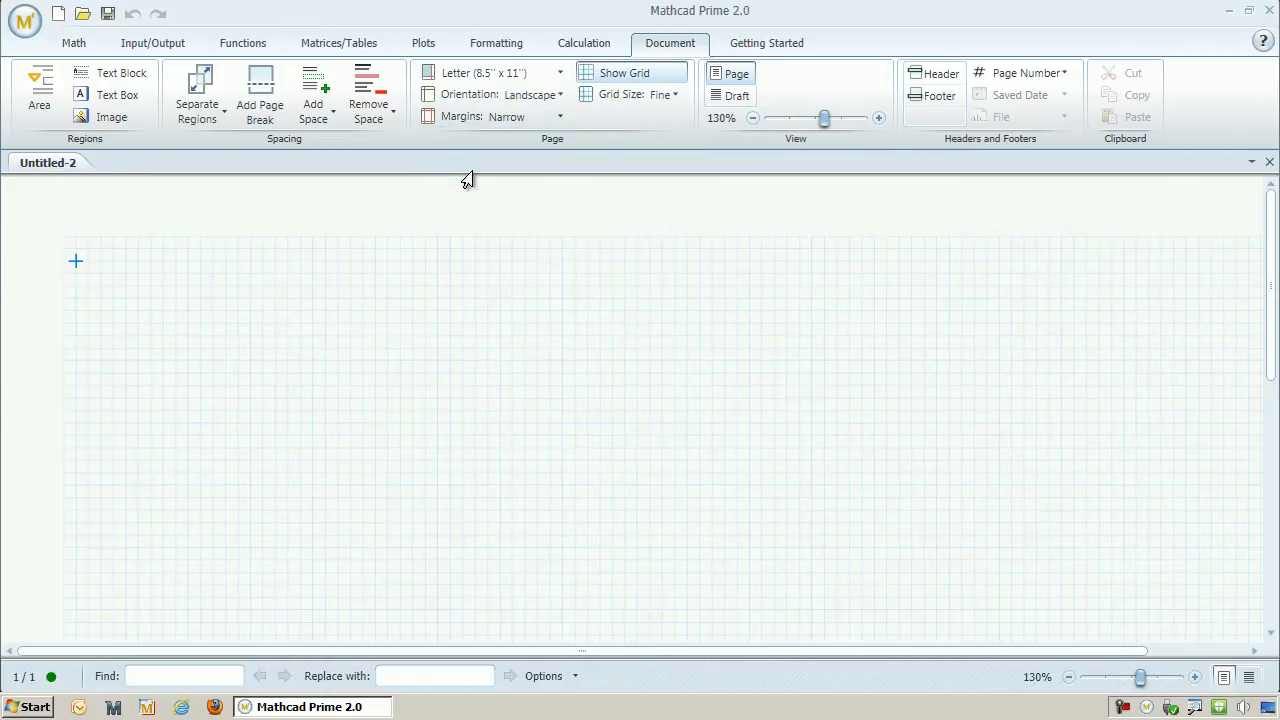
{"action": "left_click_drag", "start_coordinate": [589, 651], "coordinate": [611, 650]}
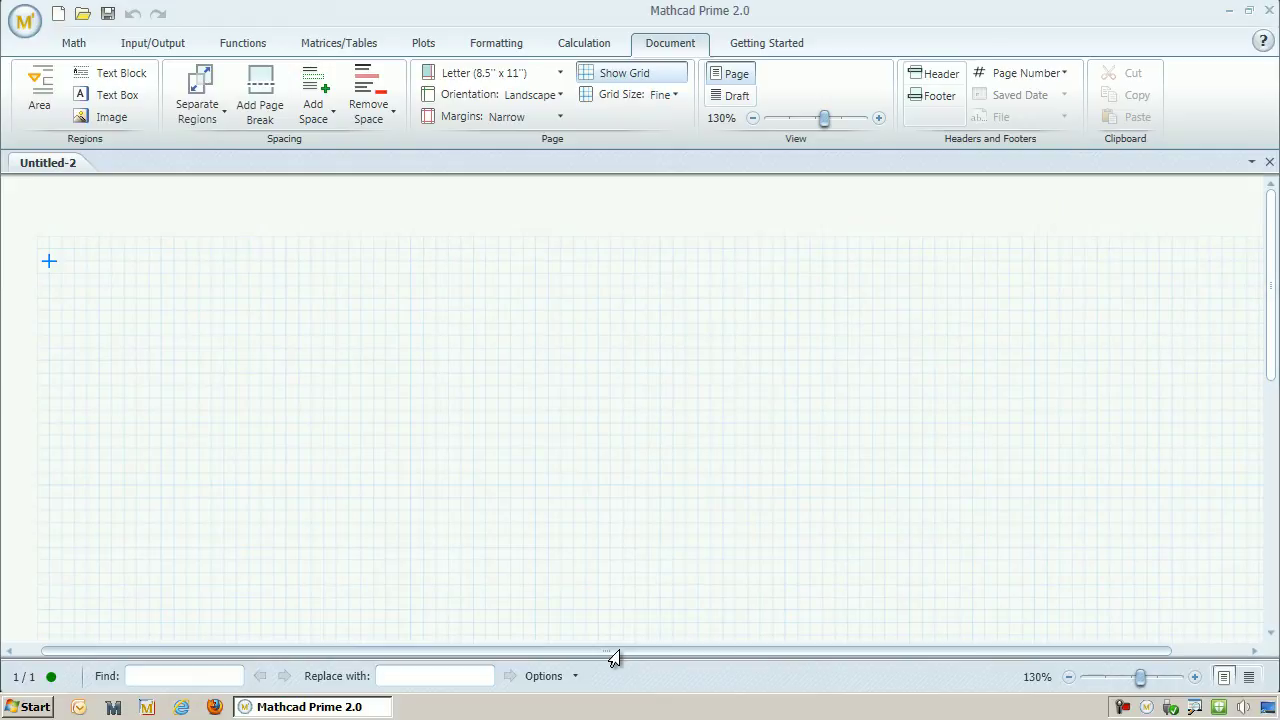
Step: Add the 'Mass Spring Damper' title and mass-spring-damper_noU.gif diagram, and begin F_spring(t) := −k·x(t)
{"action": "key", "text": "ctrl+shift+t"}
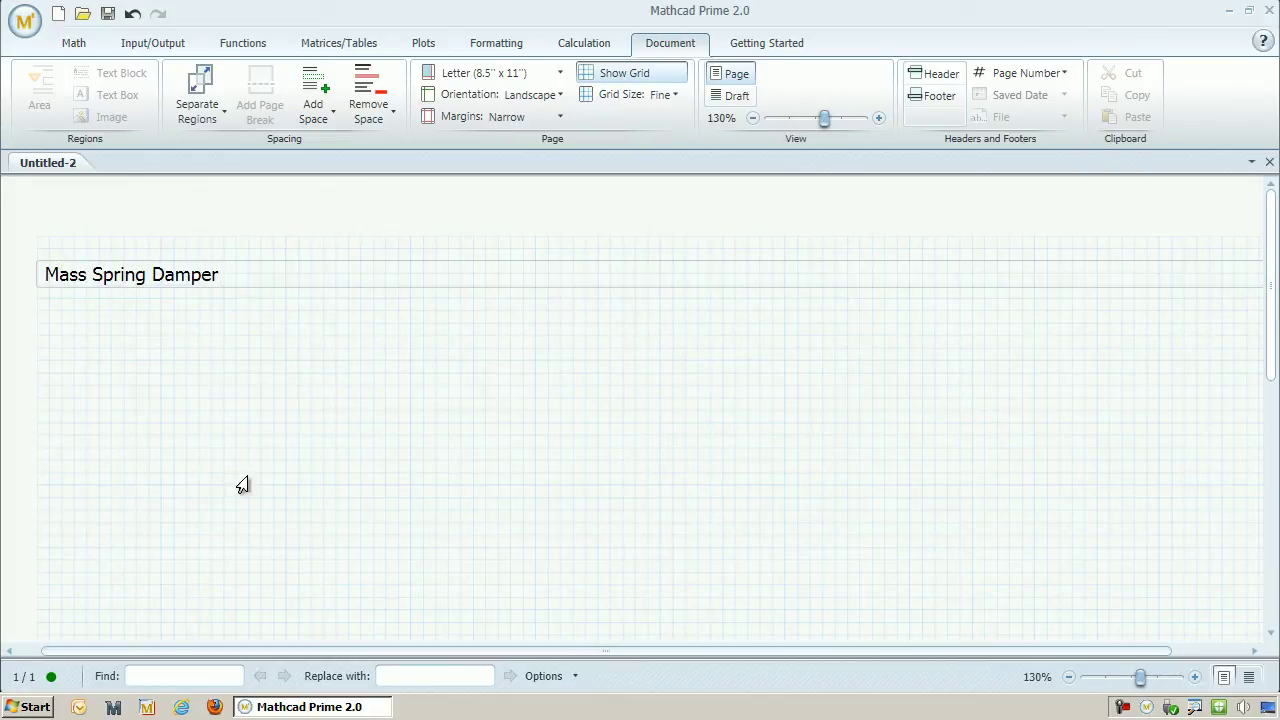
{"action": "left_click", "coordinate": [112, 312]}
{"action": "left_click", "coordinate": [86, 118]}
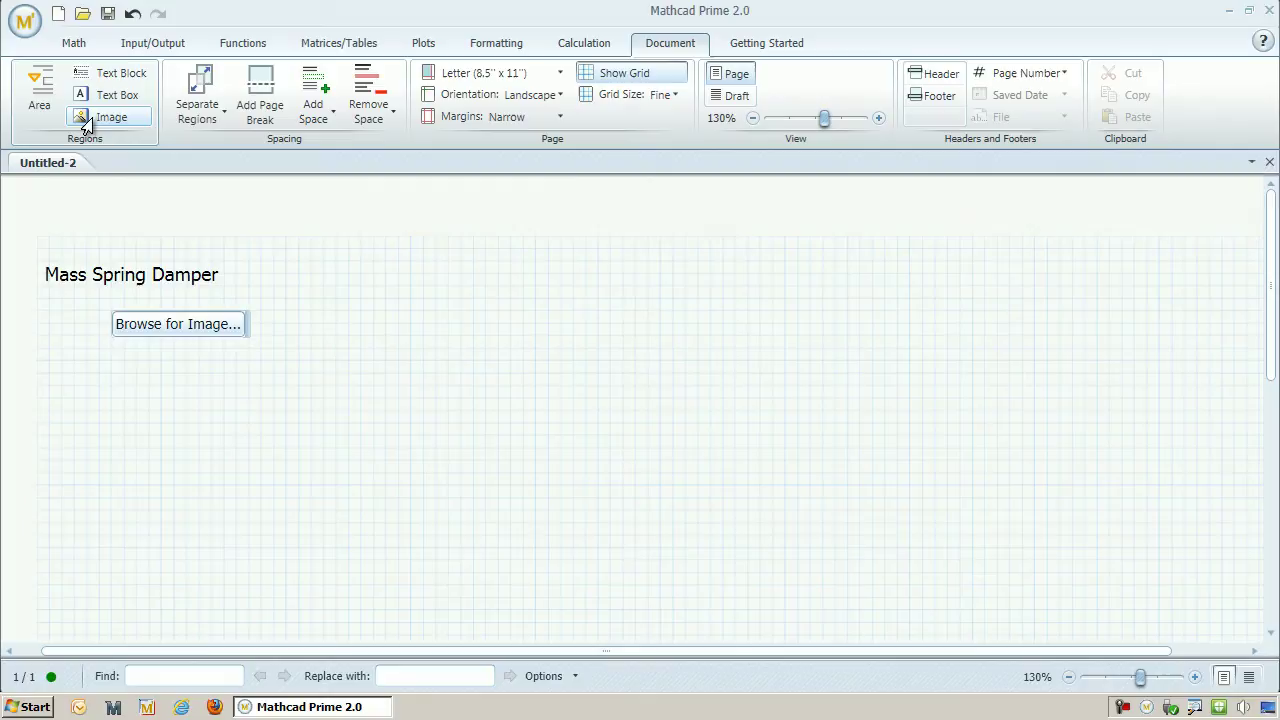
{"action": "left_click", "coordinate": [130, 327]}
{"action": "double_click", "coordinate": [195, 150]}
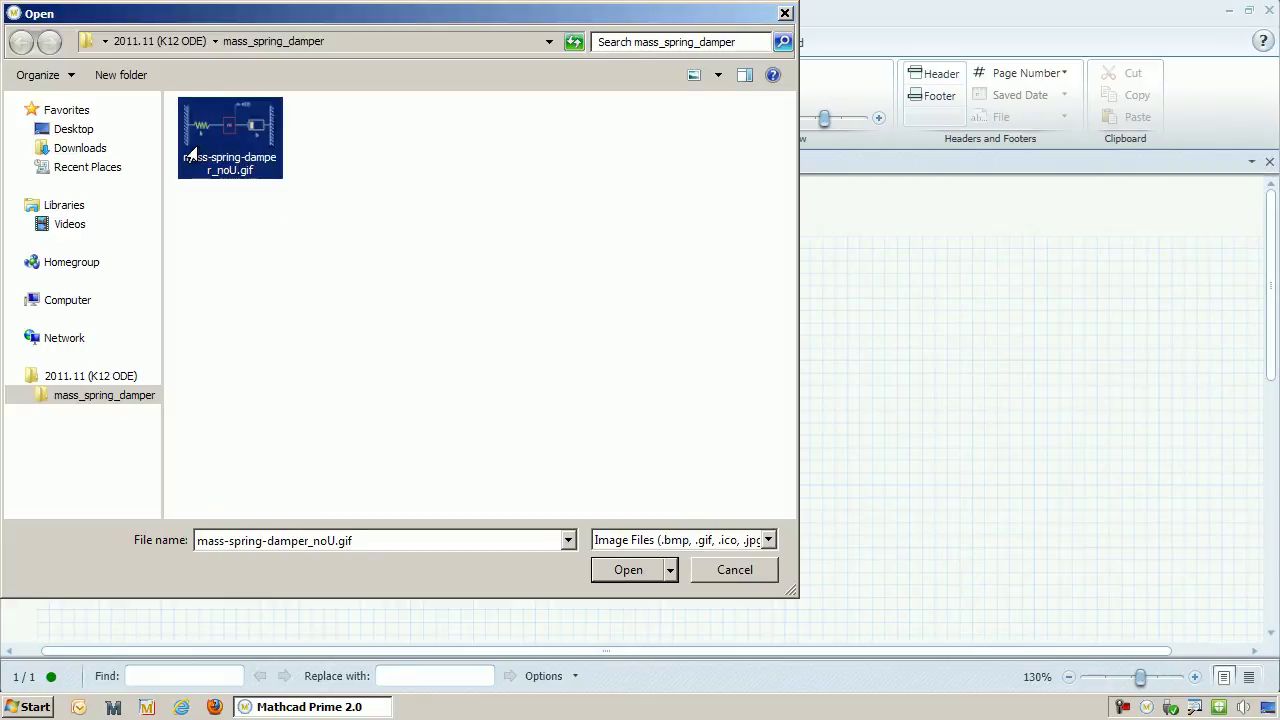
{"action": "left_click", "coordinate": [577, 392]}
{"action": "type", "text": "F.spring"}
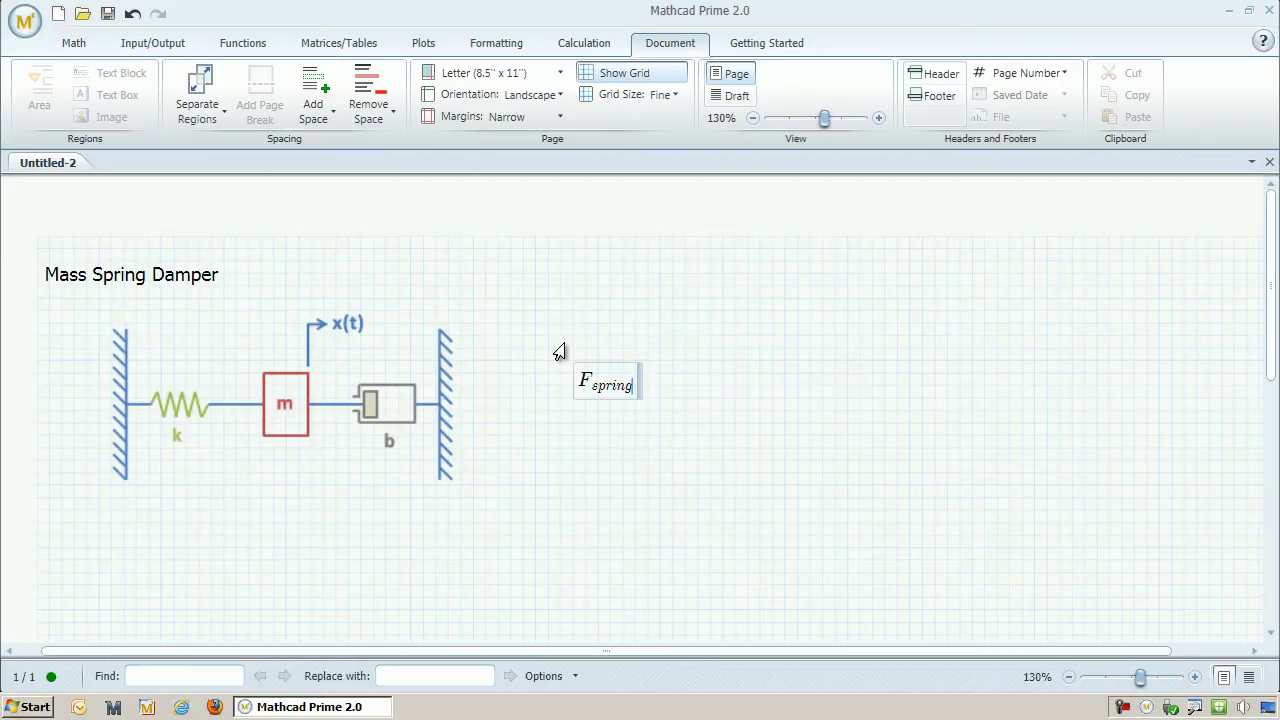
{"action": "type", "text": "(t"}
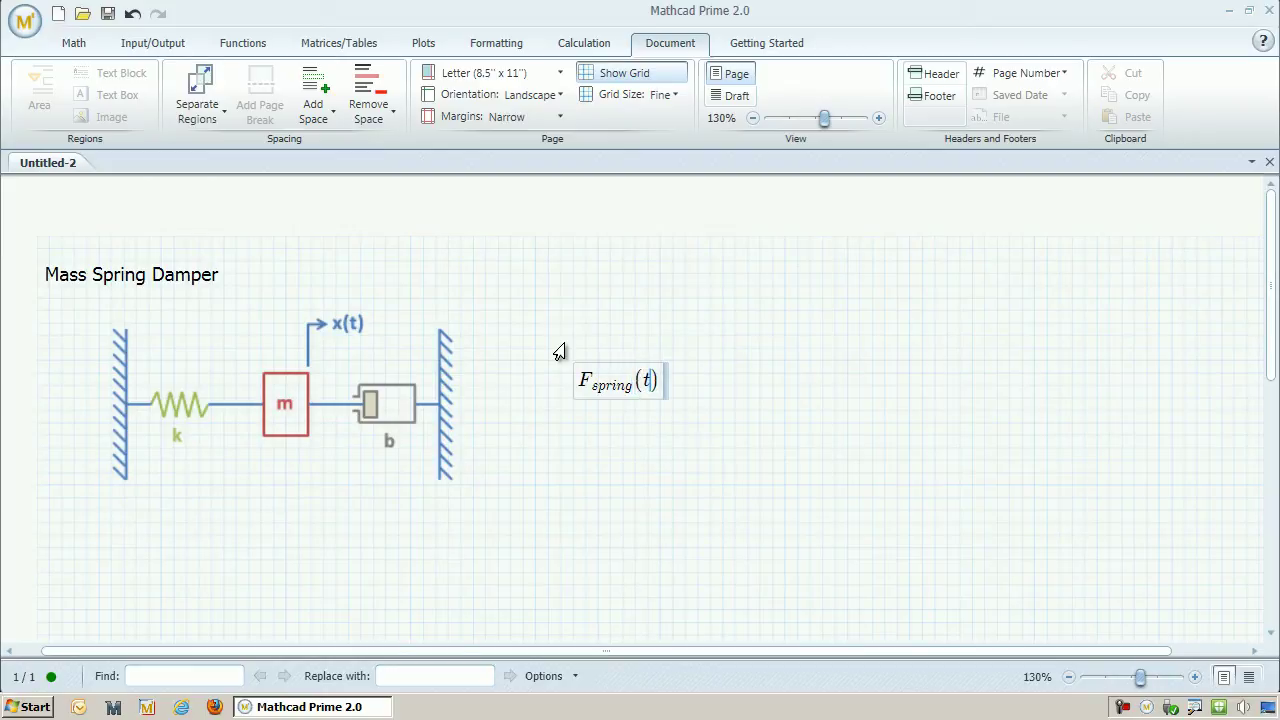
{"action": "type", "text": ":=-"}
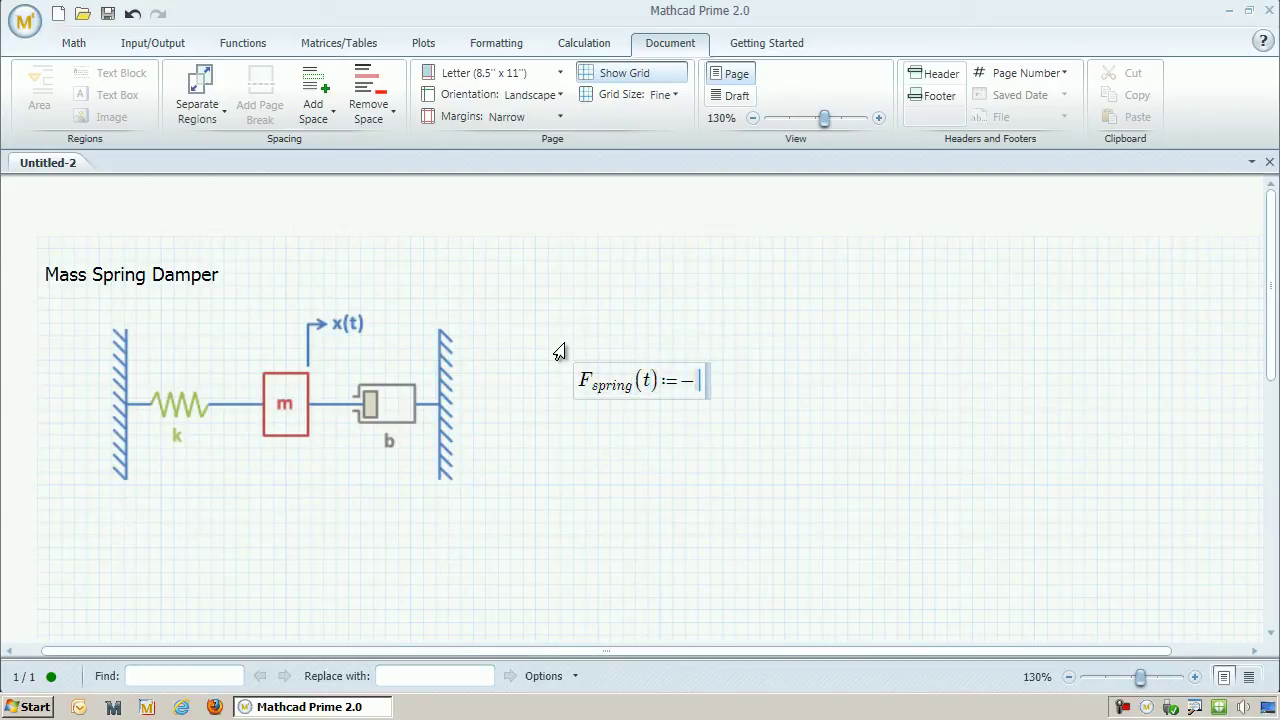
{"action": "type", "text": "k*x(t"}
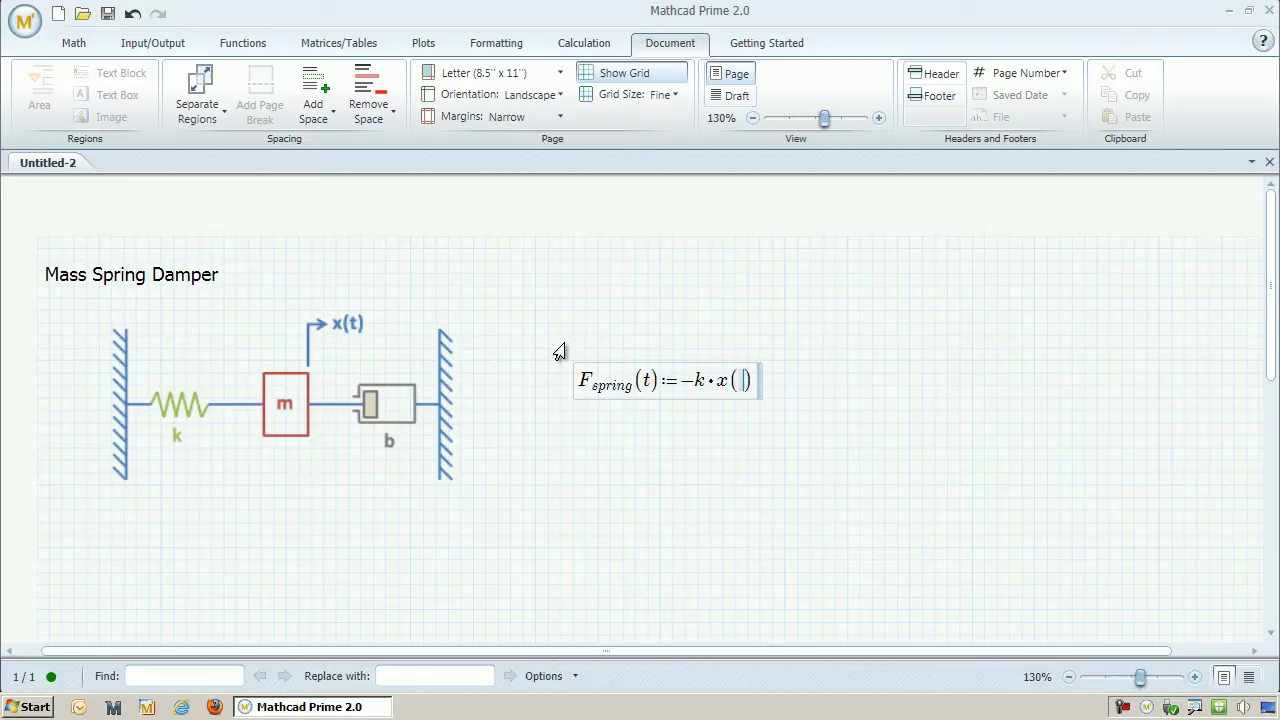
Step: Define F_damper(t) := −b·d/dt x(t) below F_spring
{"action": "left_click", "coordinate": [568, 426]}
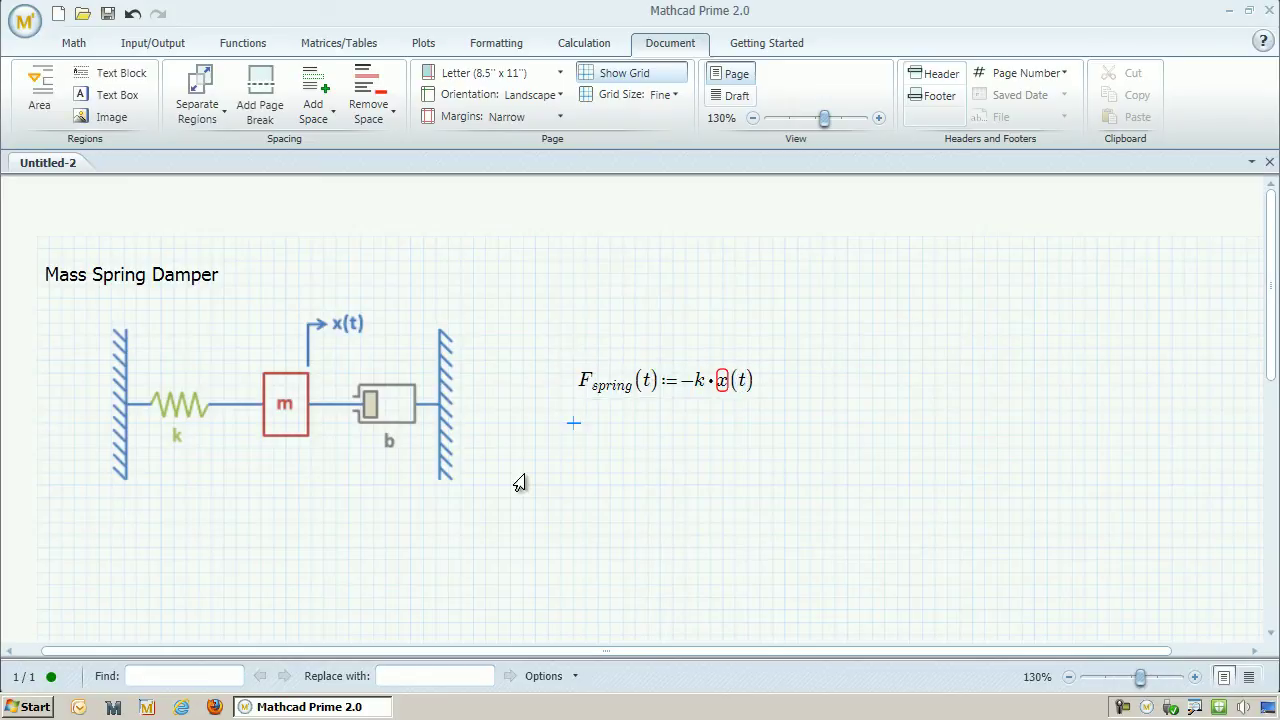
{"action": "type", "text": "F.damper(t):-"}
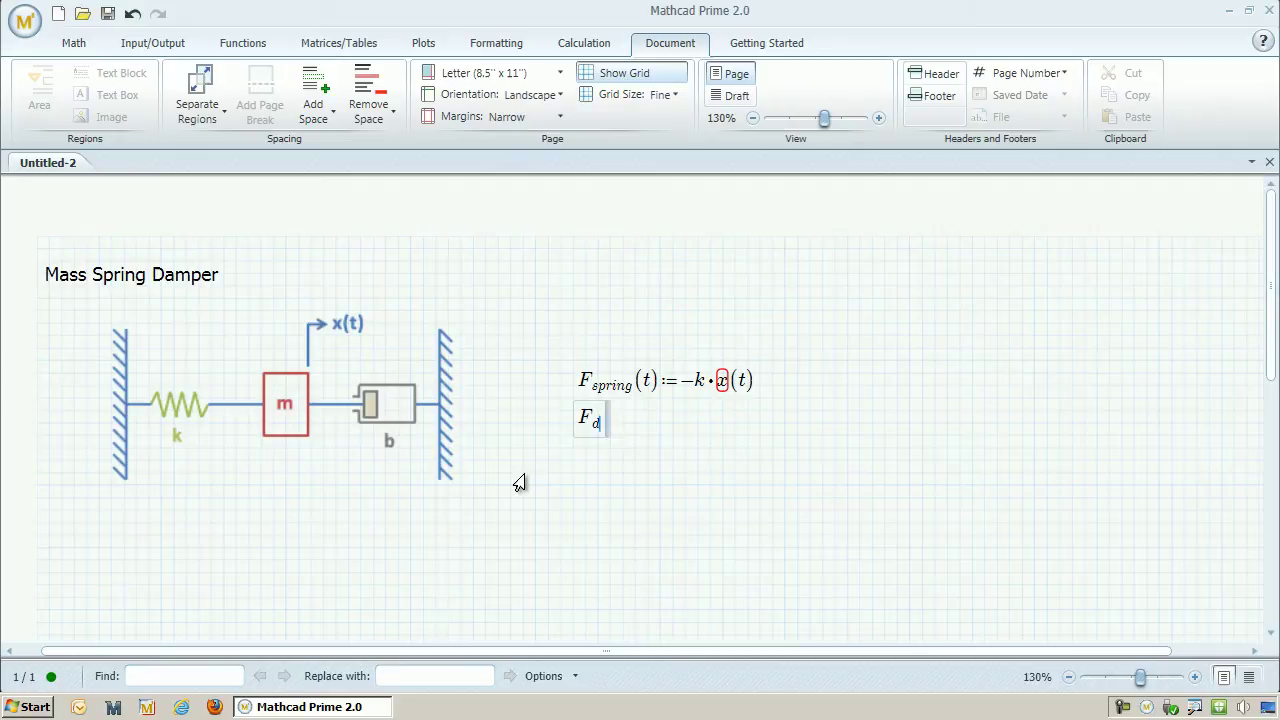
{"action": "type", "text": "b"}
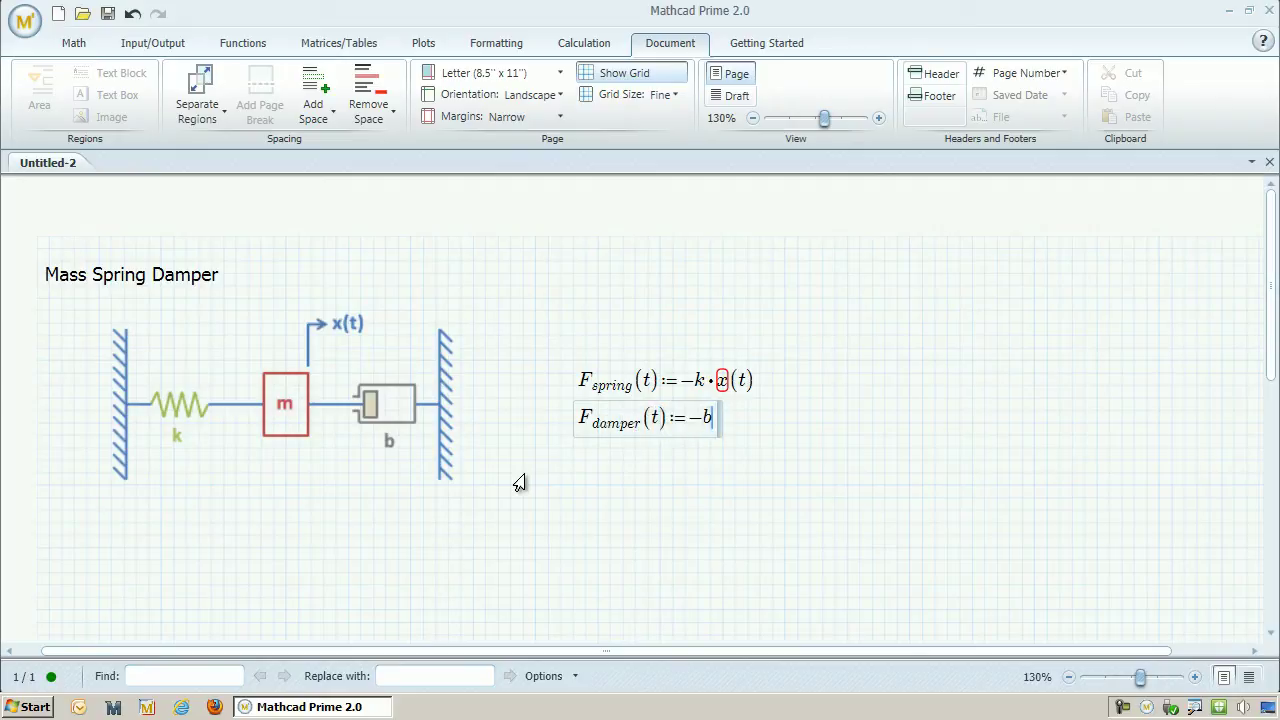
{"action": "type", "text": "*"}
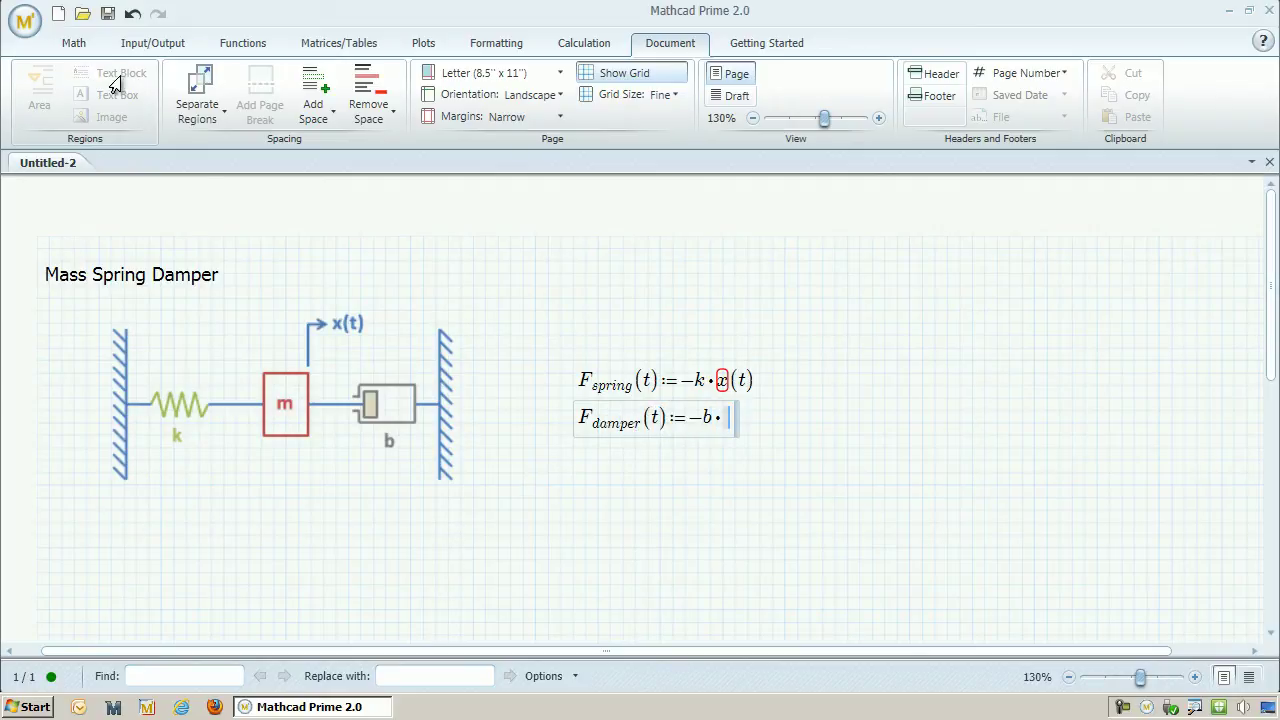
{"action": "left_click", "coordinate": [72, 42]}
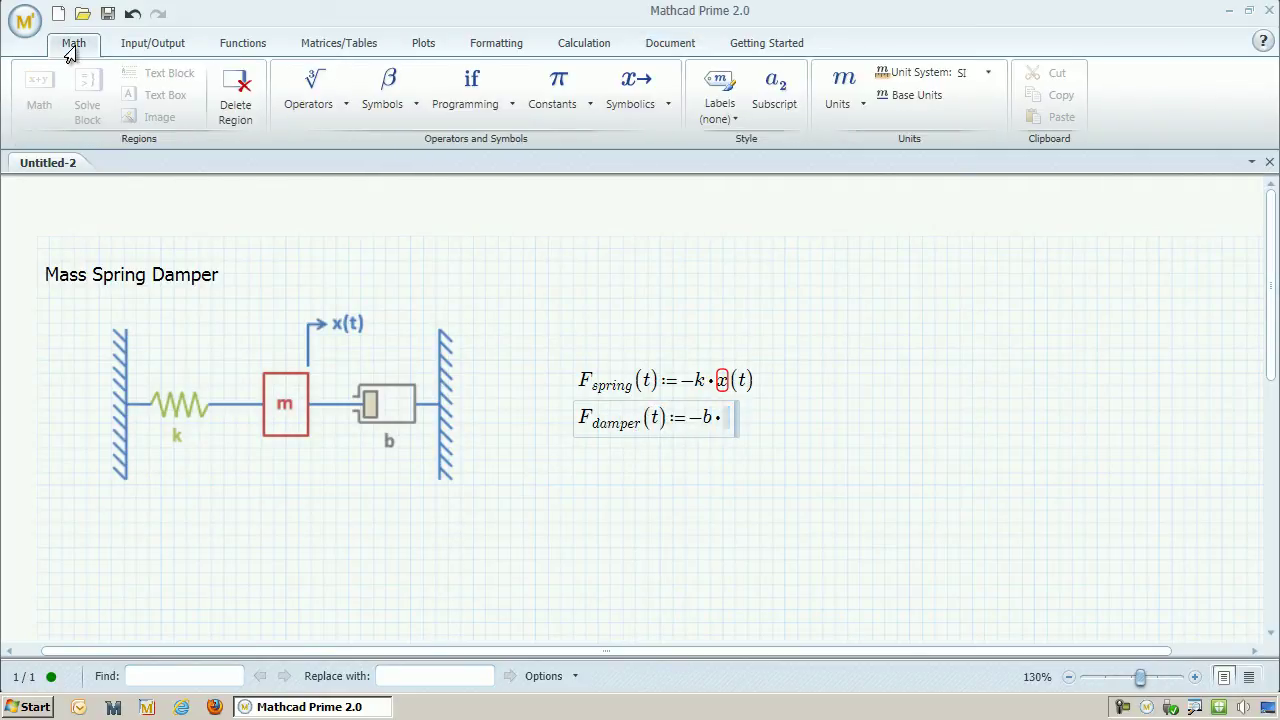
{"action": "left_click", "coordinate": [317, 95]}
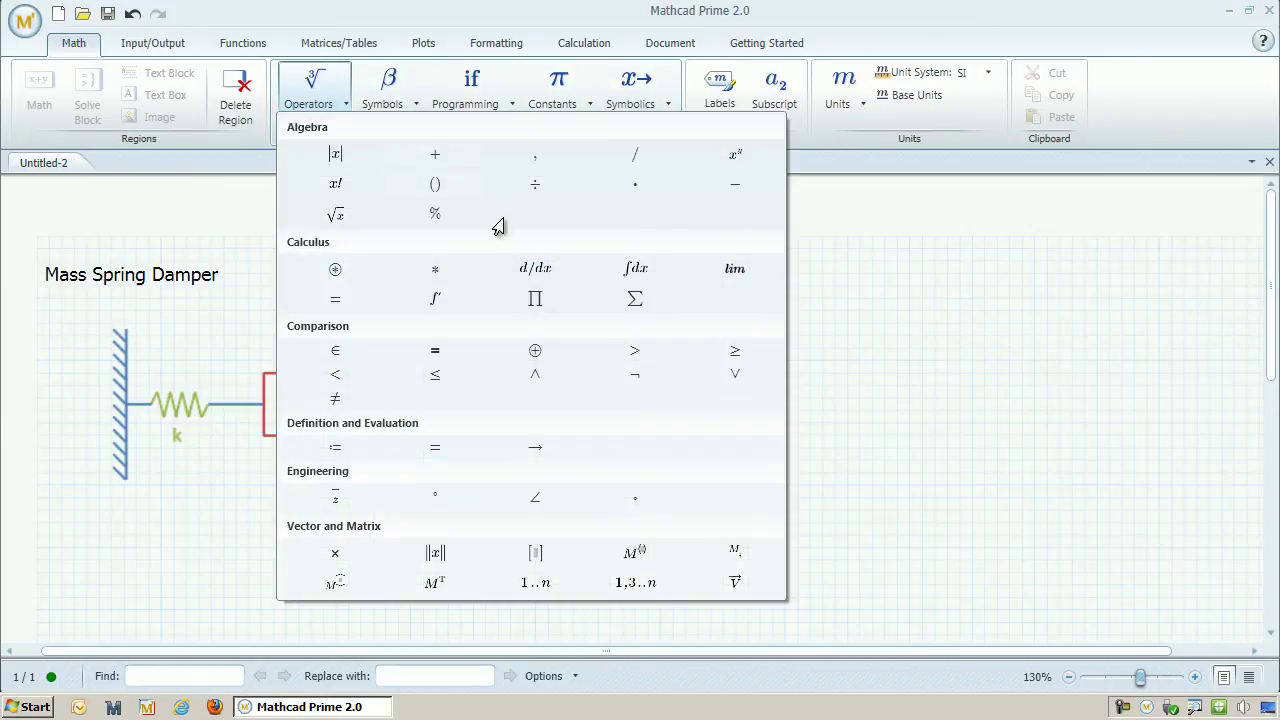
{"action": "left_click", "coordinate": [535, 268]}
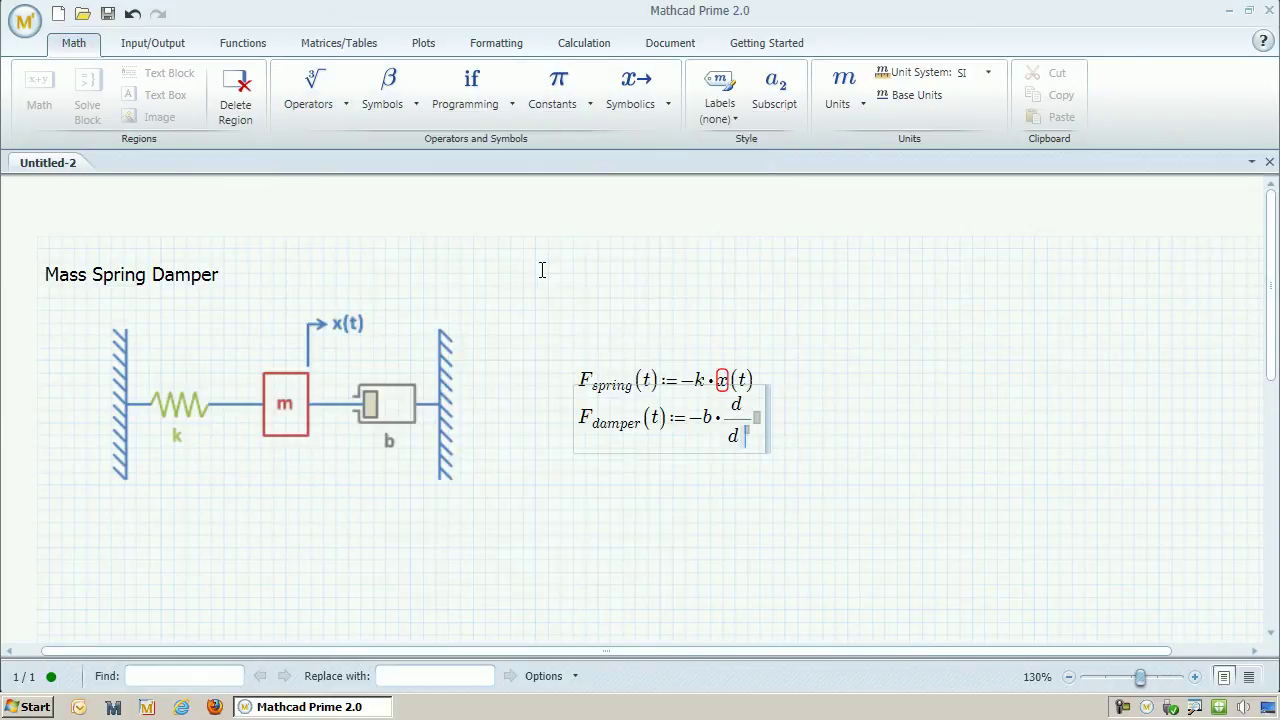
{"action": "type", "text": "t "}
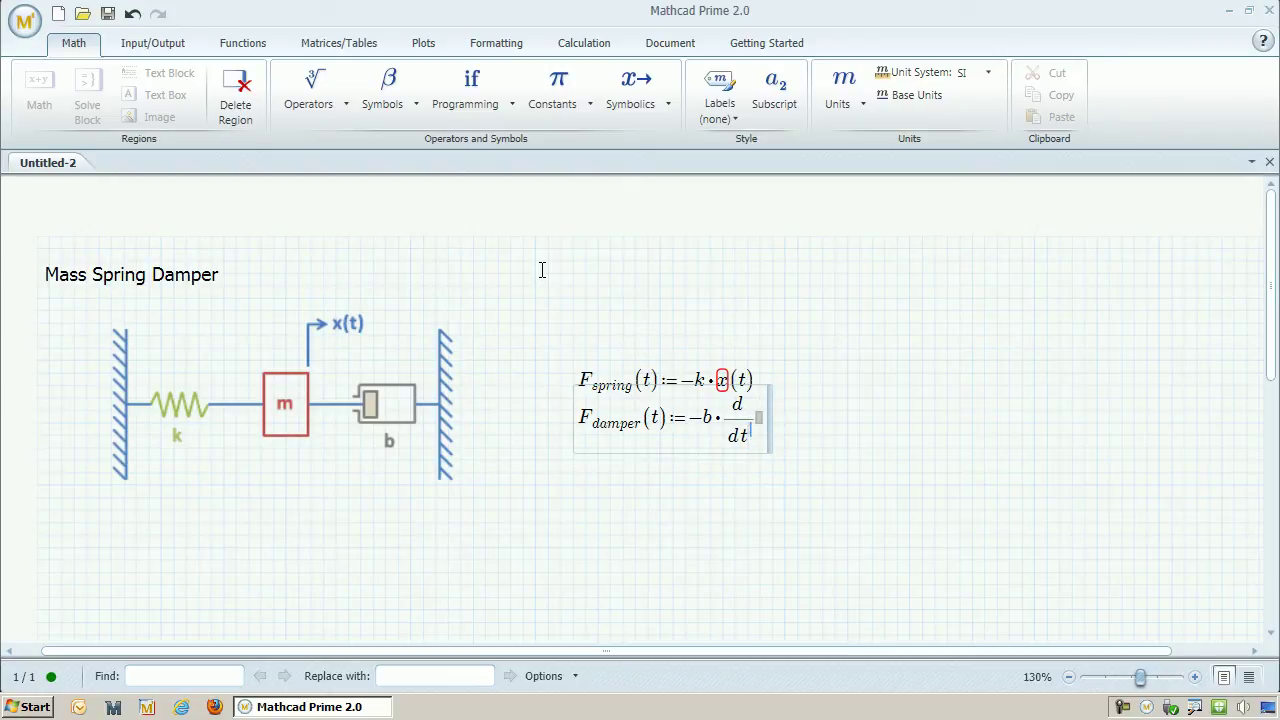
{"action": "type", "text": "x(t"}
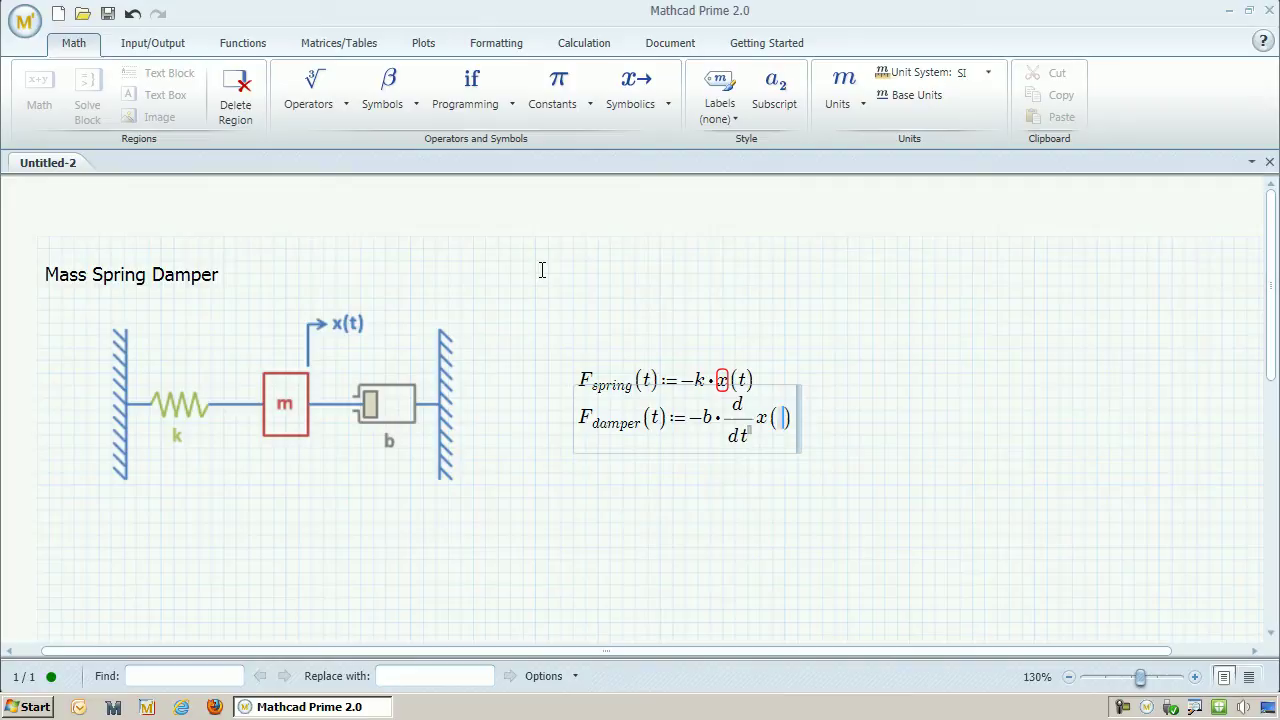
Step: Define F_total(t) := m·d²/dt² x(t) below F_damper
{"action": "left_click", "coordinate": [580, 482]}
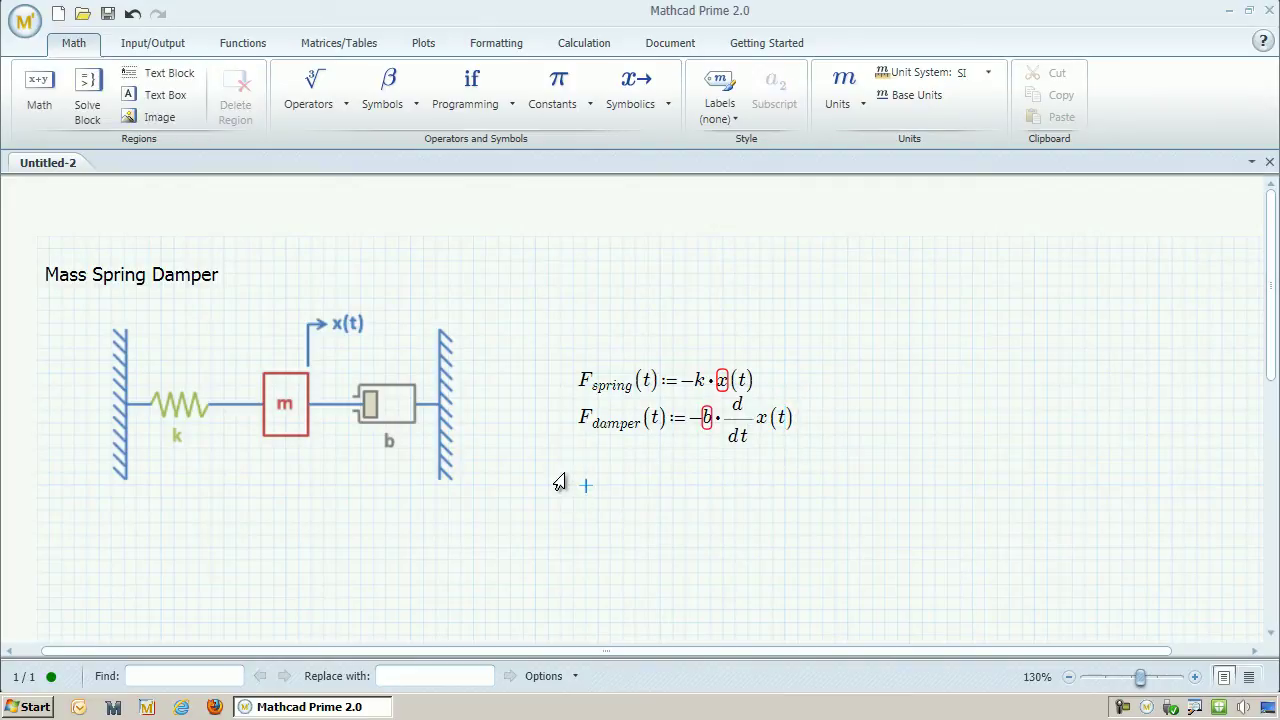
{"action": "type", "text": "F"}
{"action": "key", "text": "ctrl+minus"}
{"action": "type", "text": "total"}
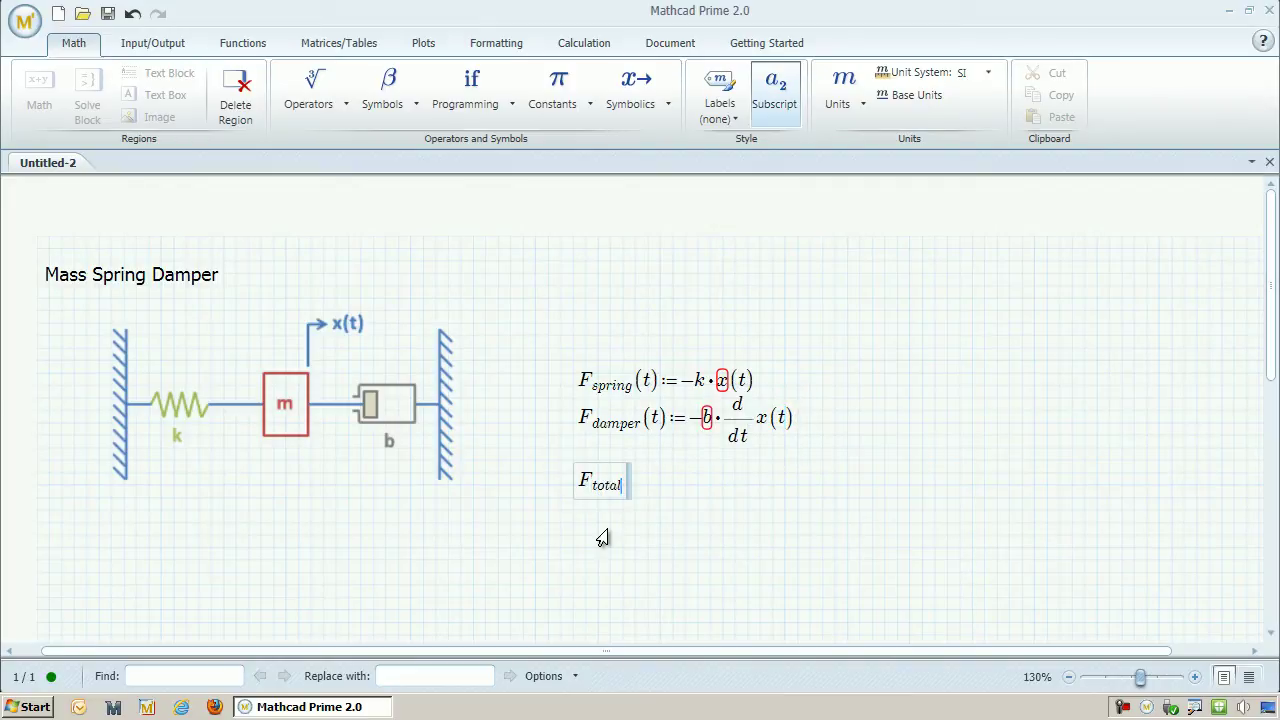
{"action": "type", "text": "(t):="}
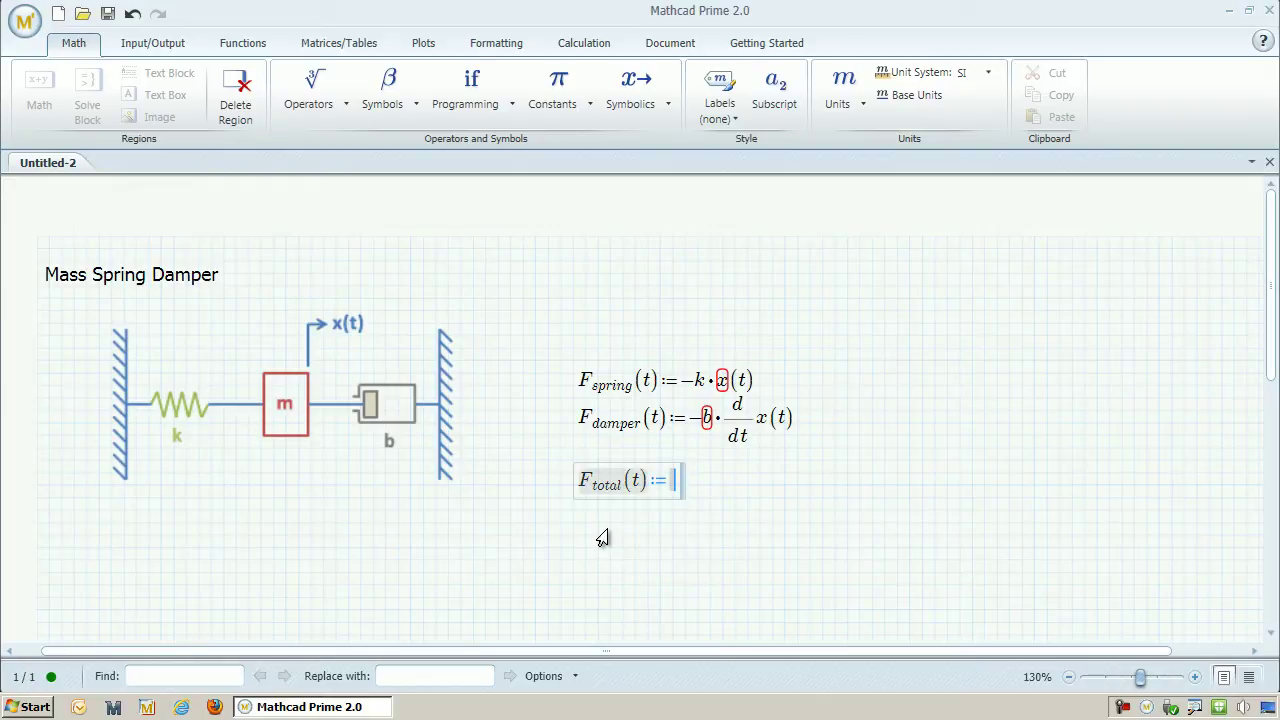
{"action": "type", "text": "m"}
{"action": "key", "text": "ctrl+shift+d"}
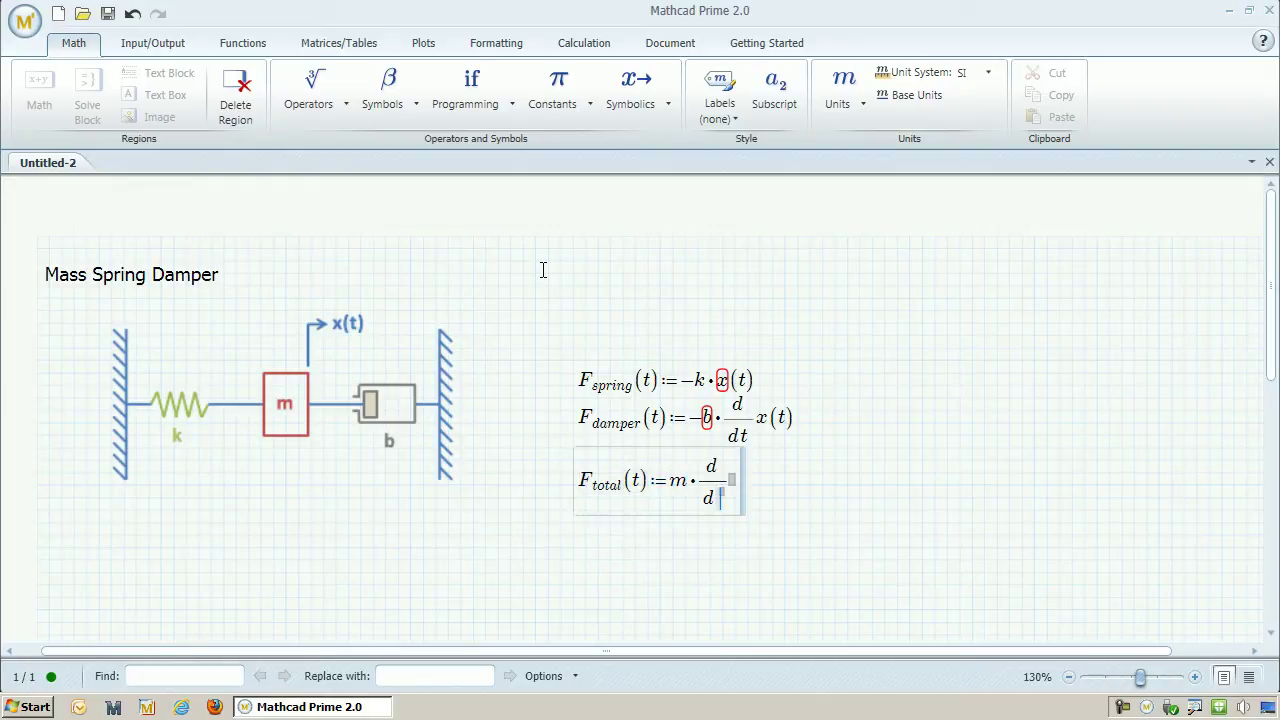
{"action": "type", "text": "t^2 "}
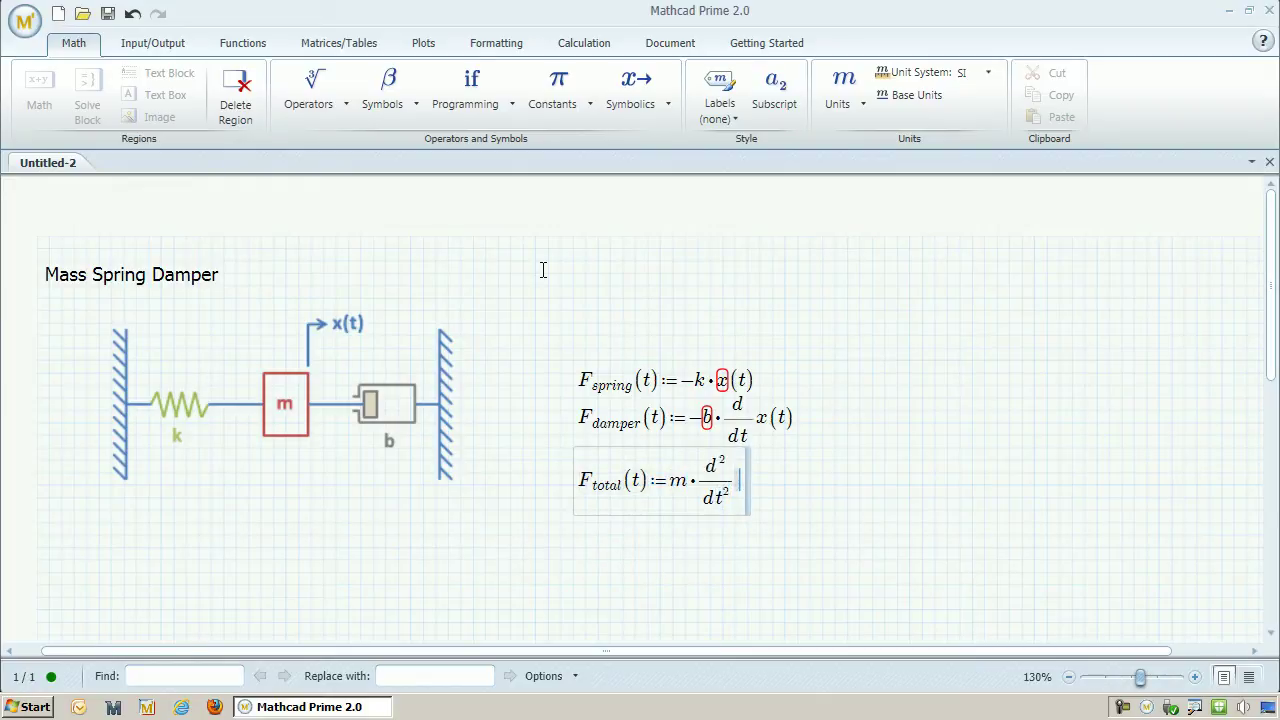
{"action": "type", "text": "x(t)"}
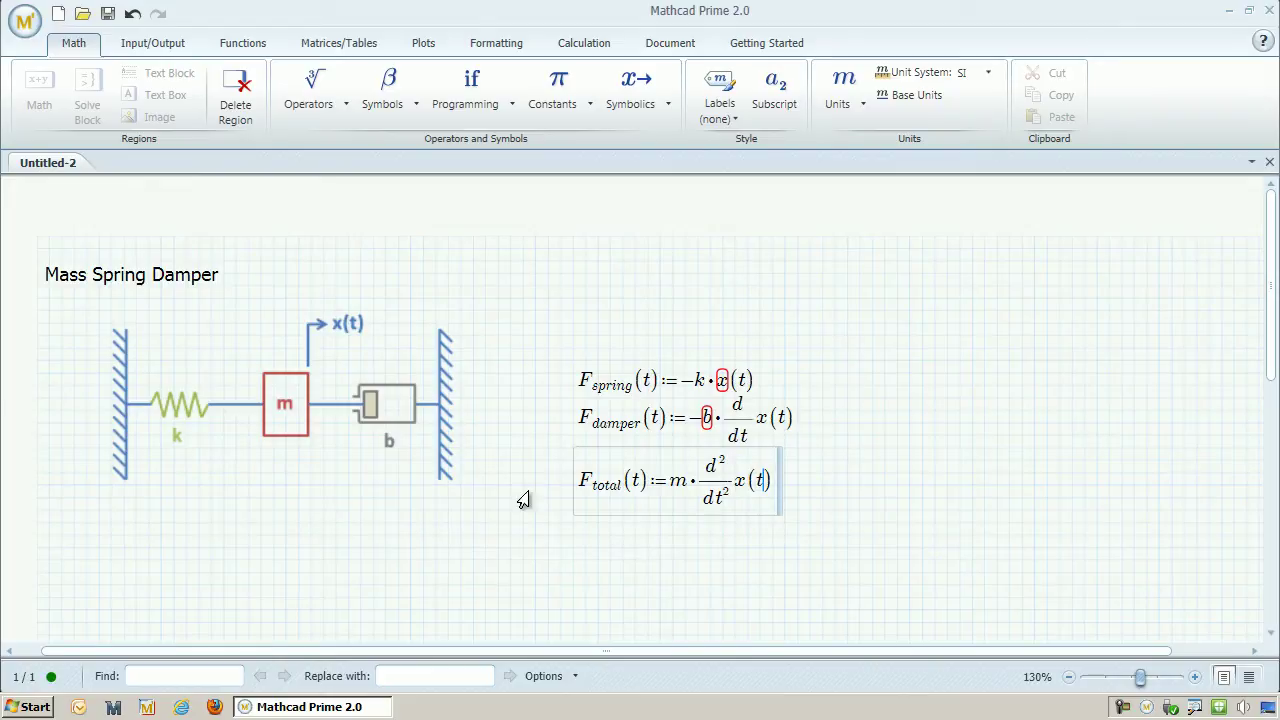
{"action": "left_click", "coordinate": [522, 528]}
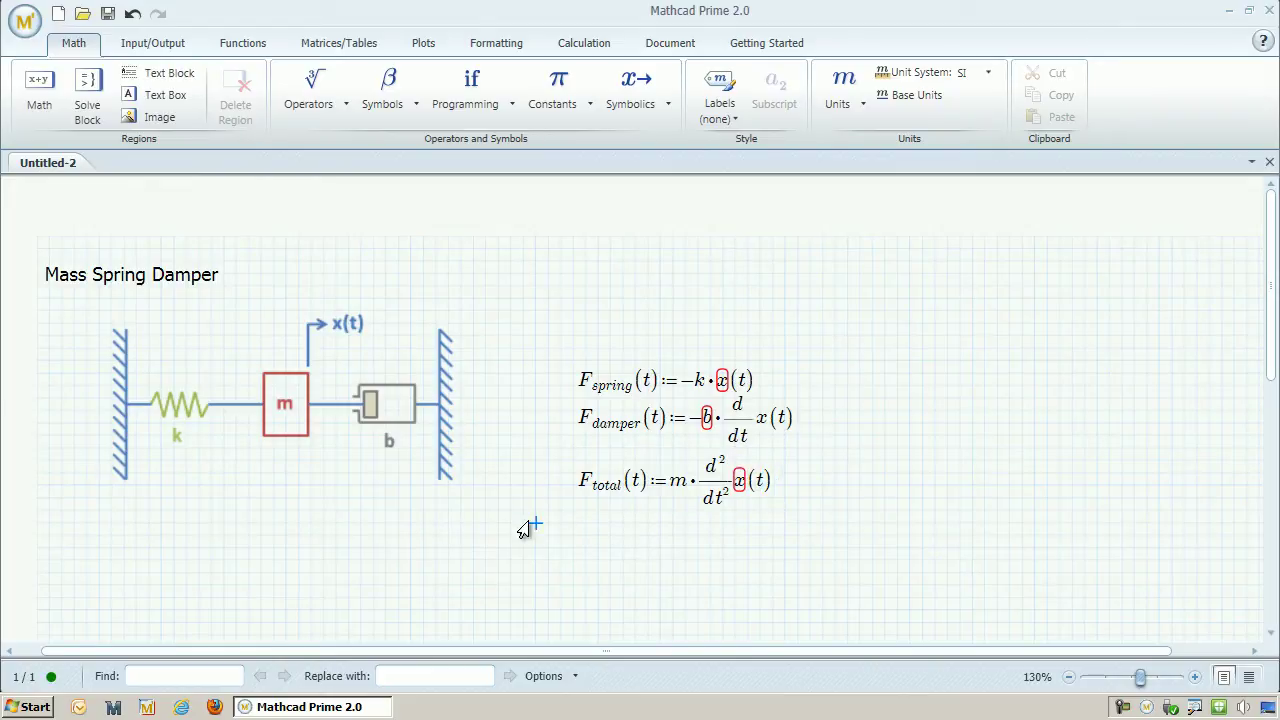
Step: Move the three force equations up and define m := 2, b := 1 and k := 3 below the diagram
{"action": "left_click_drag", "start_coordinate": [810, 515], "coordinate": [645, 400]}
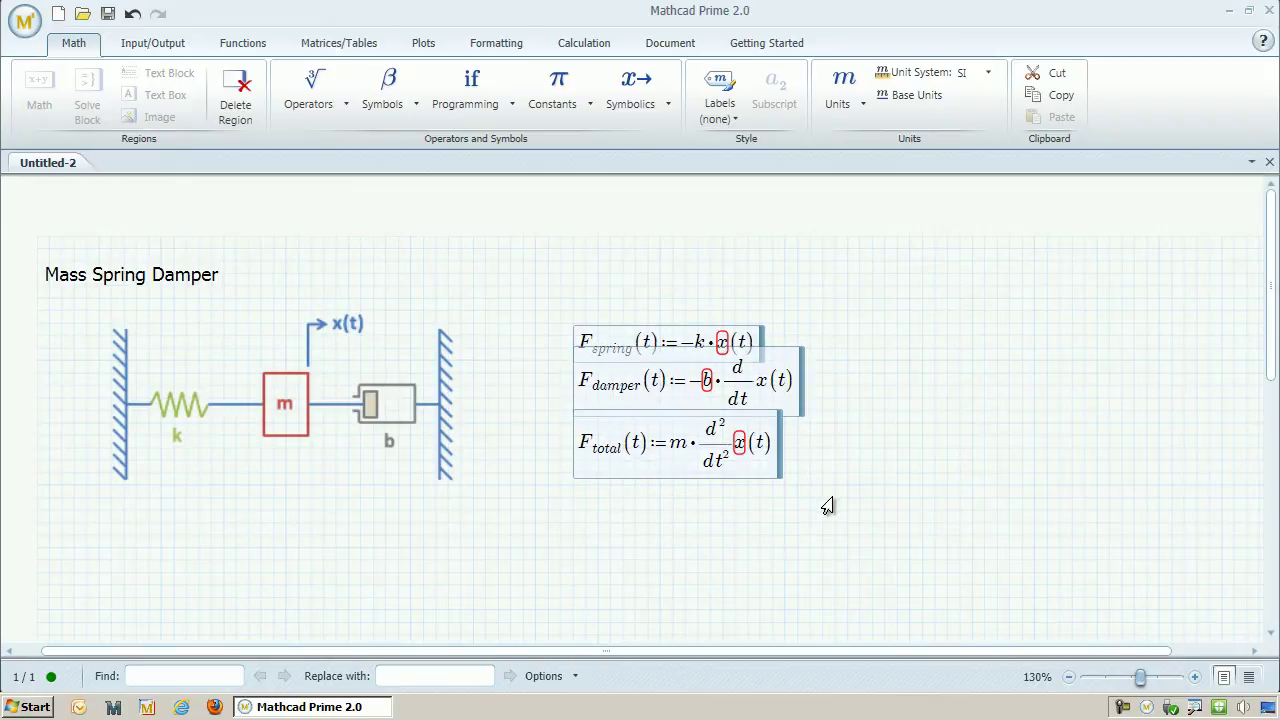
{"action": "left_click", "coordinate": [98, 535]}
{"action": "type", "text": "m:2"}
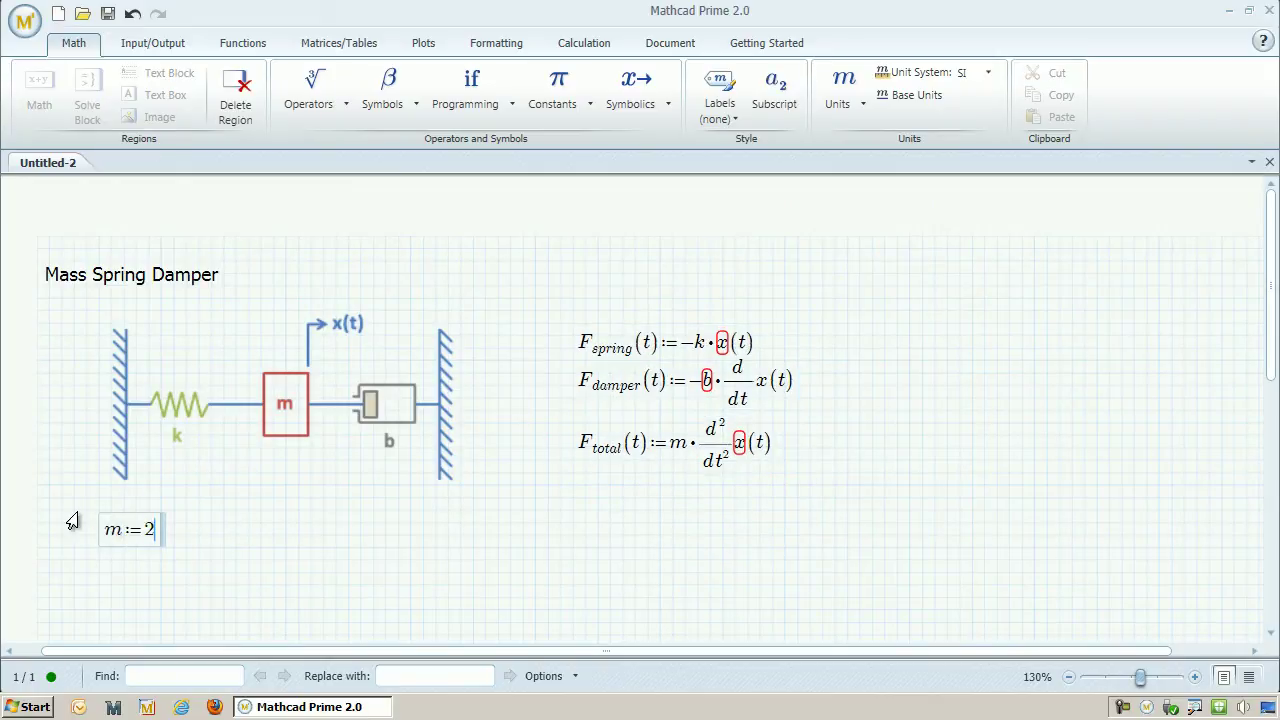
{"action": "left_click", "coordinate": [204, 536]}
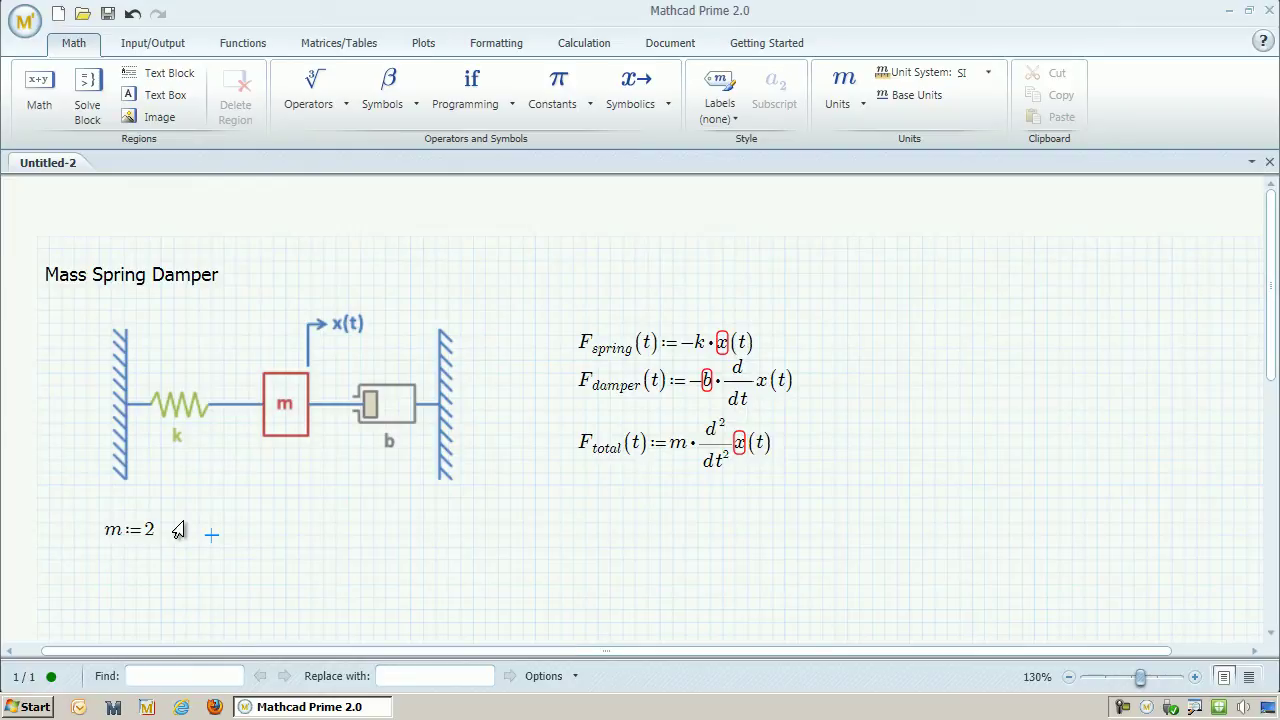
{"action": "type", "text": "b:=1"}
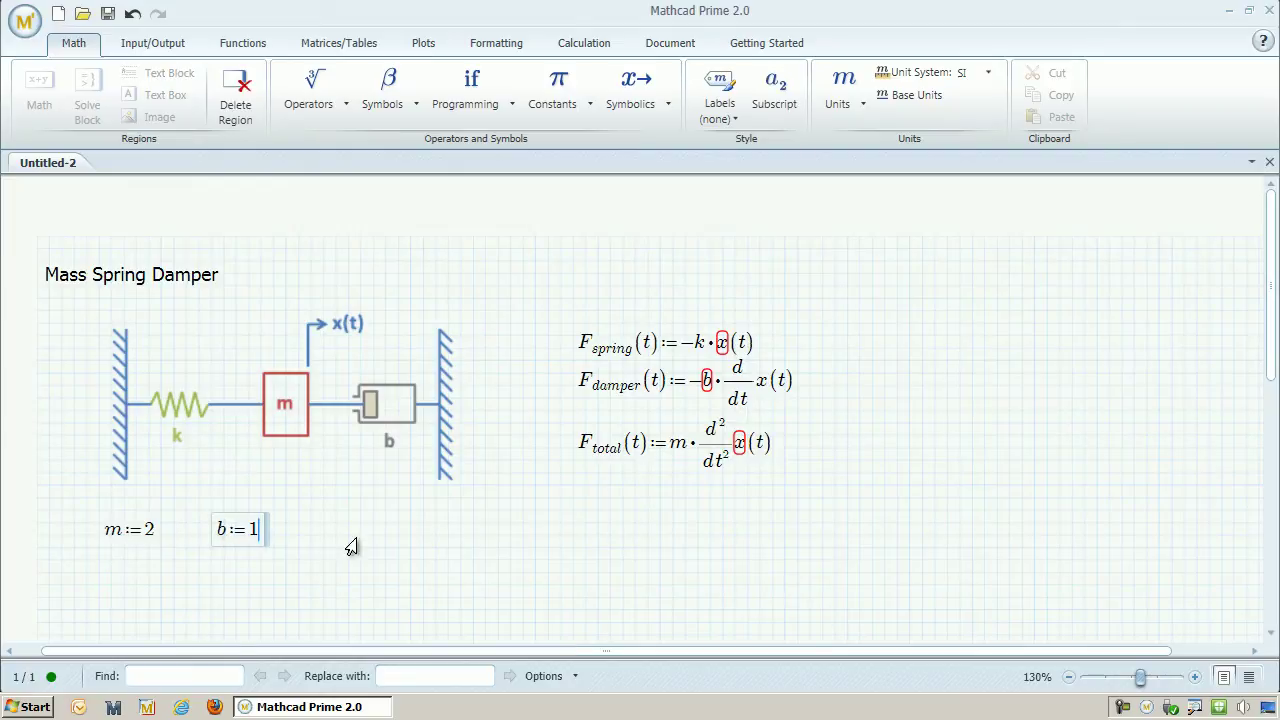
{"action": "left_click", "coordinate": [366, 537]}
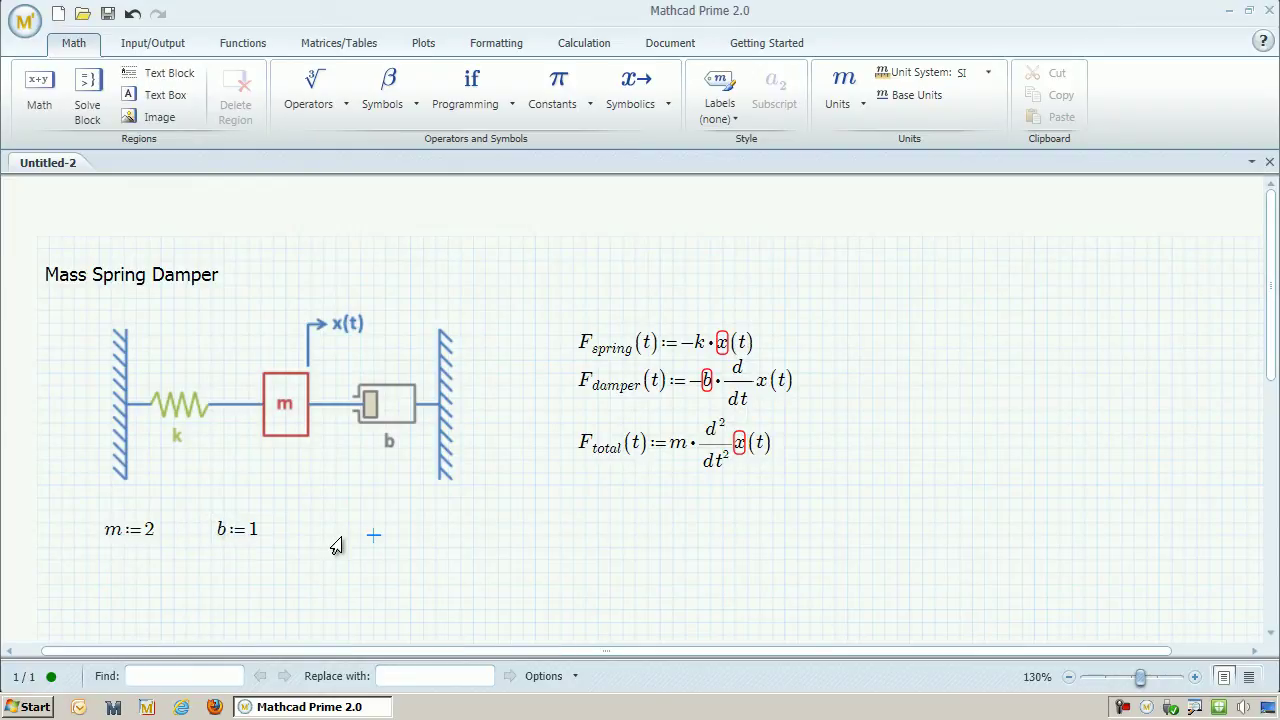
{"action": "type", "text": "k:3"}
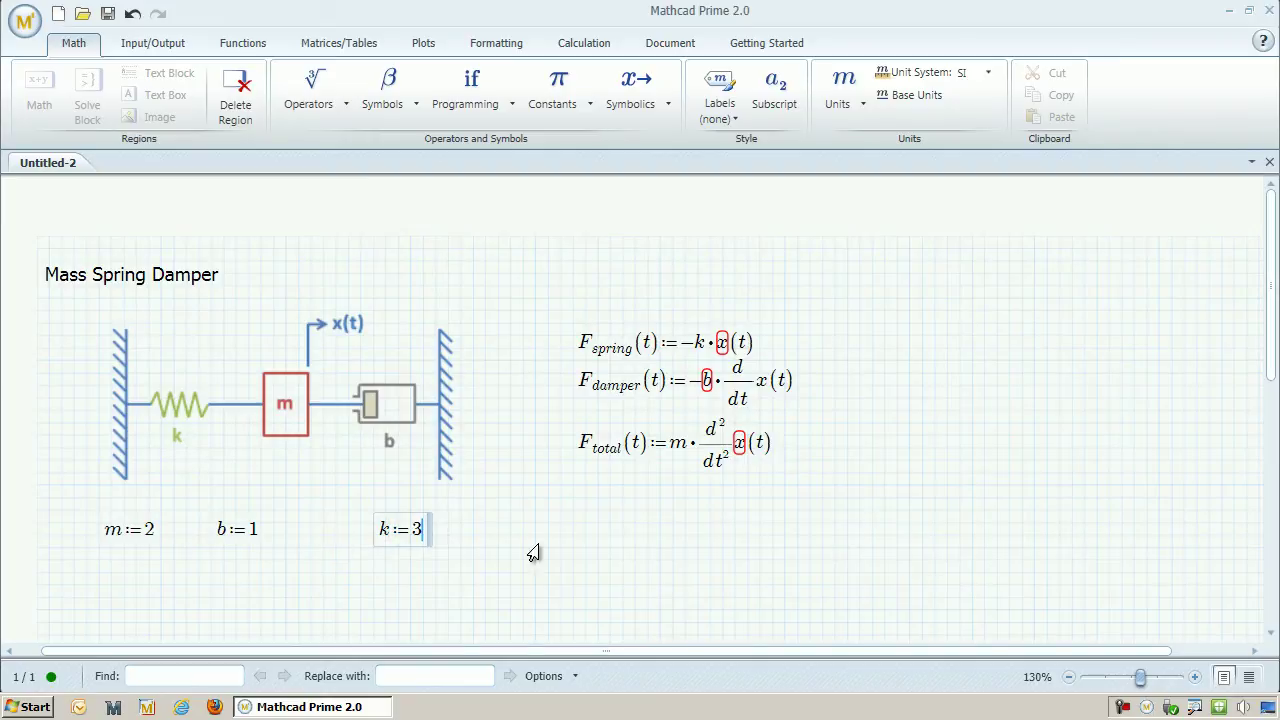
{"action": "left_click", "coordinate": [597, 548]}
{"action": "scroll", "coordinate": [560, 530], "scroll_direction": "down", "scroll_amount": 2}
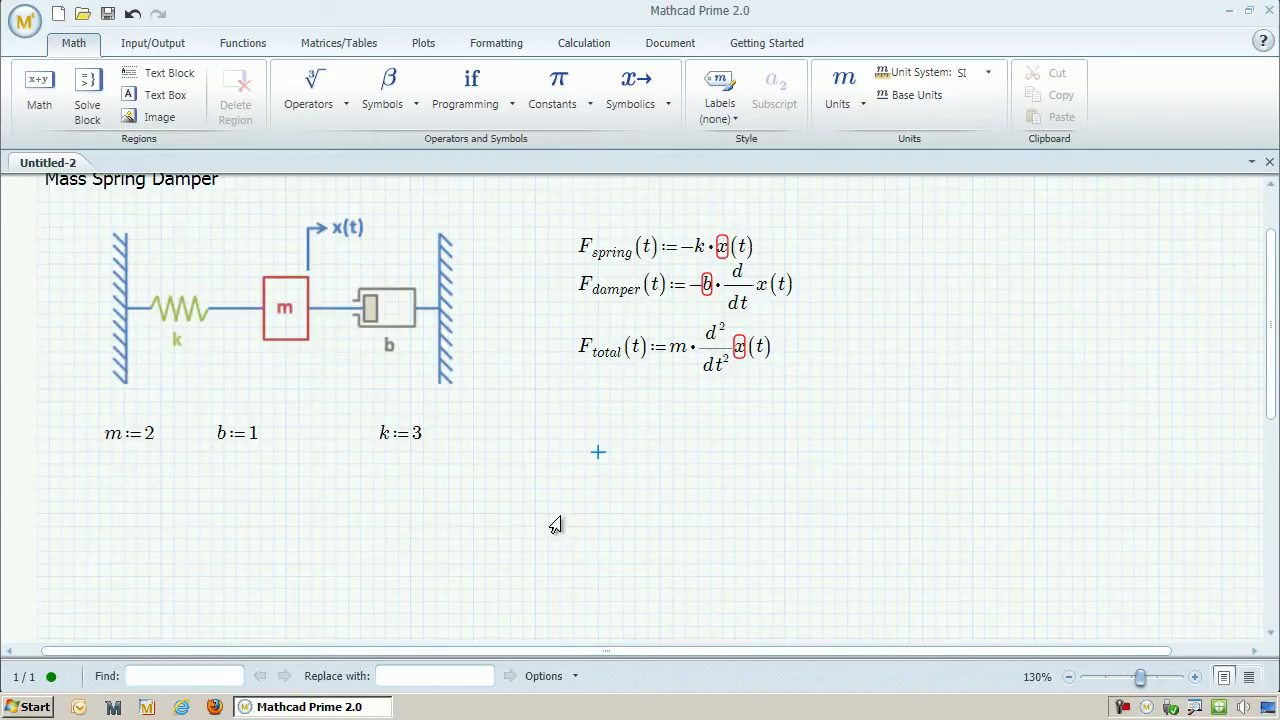
{"action": "scroll", "coordinate": [556, 525], "scroll_direction": "down", "scroll_amount": 1}
Step: Insert a solve block with the constraint m·x''(t)+b·x'(t)+k·x(t)=0
{"action": "left_click", "coordinate": [107, 429]}
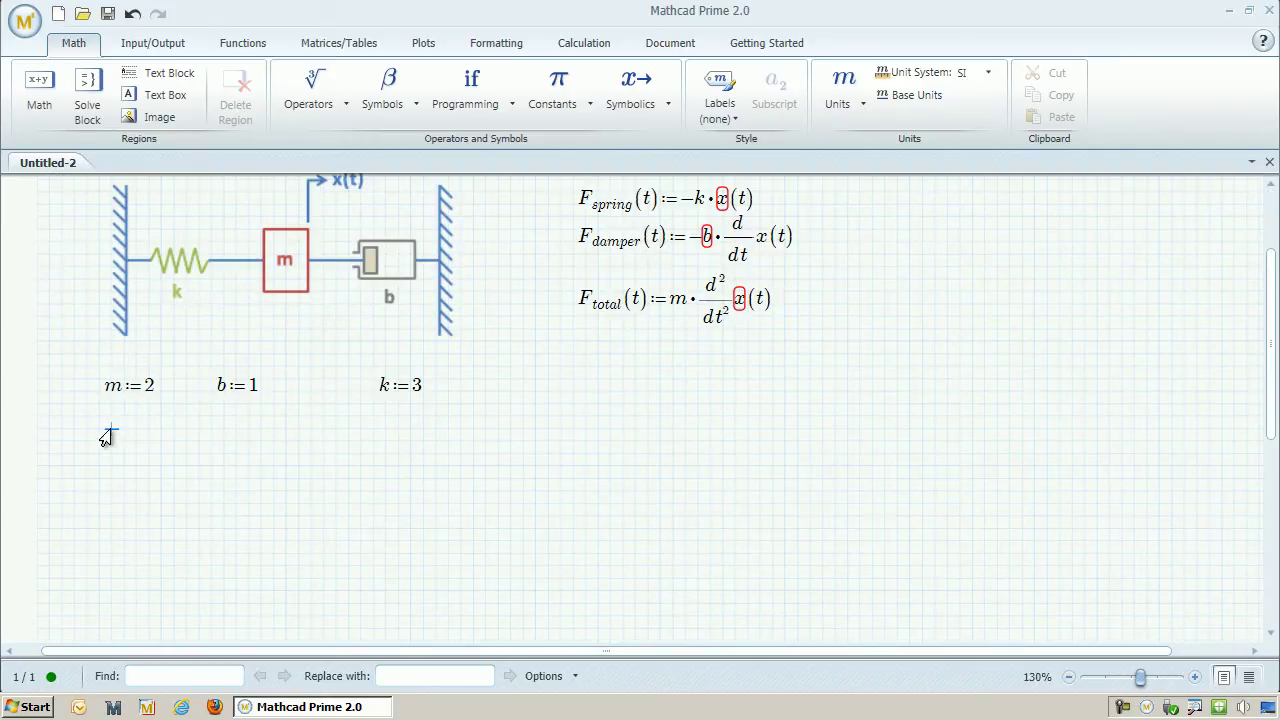
{"action": "left_click", "coordinate": [88, 110]}
{"action": "type", "text": "m"}
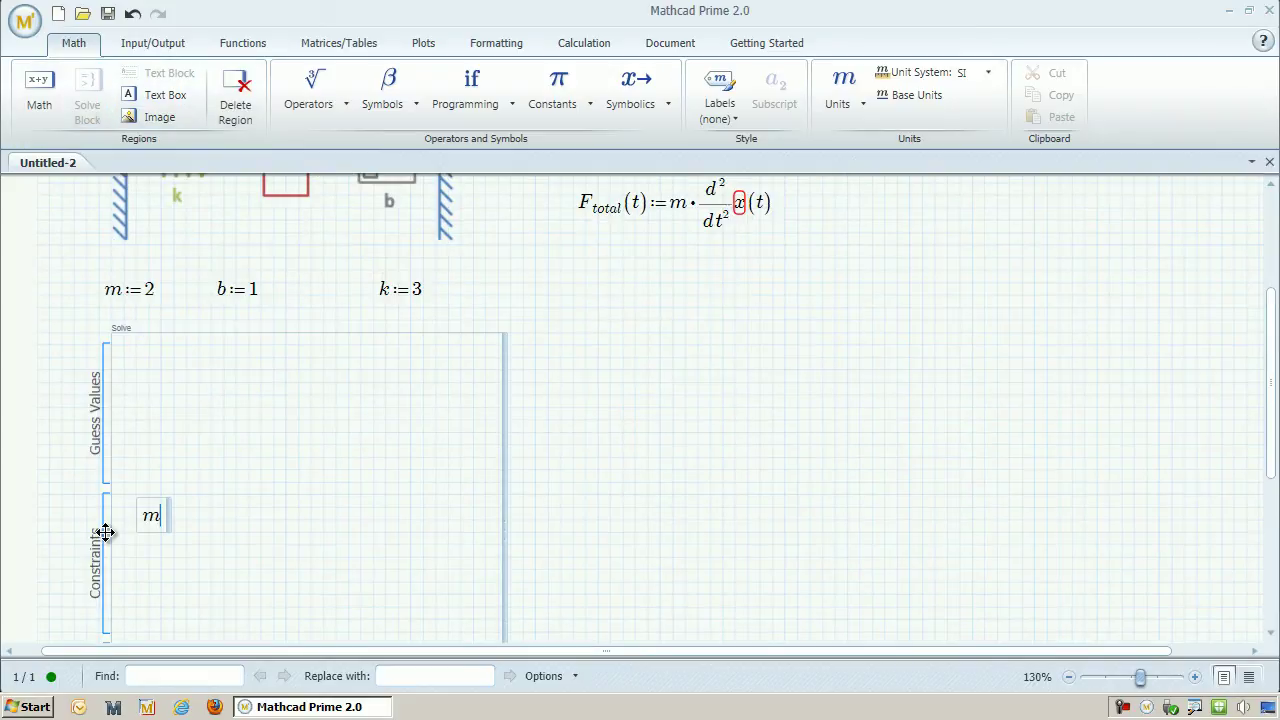
{"action": "type", "text": "*x''(t"}
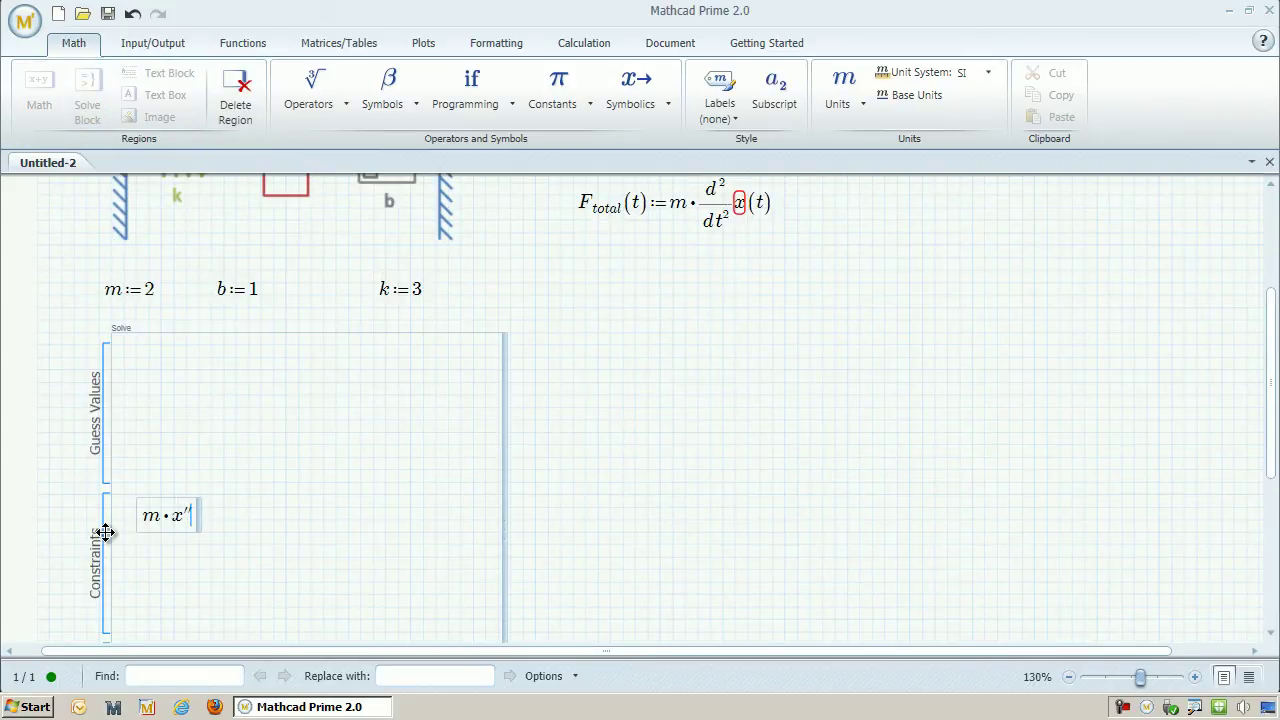
{"action": "type", "text": ")+"}
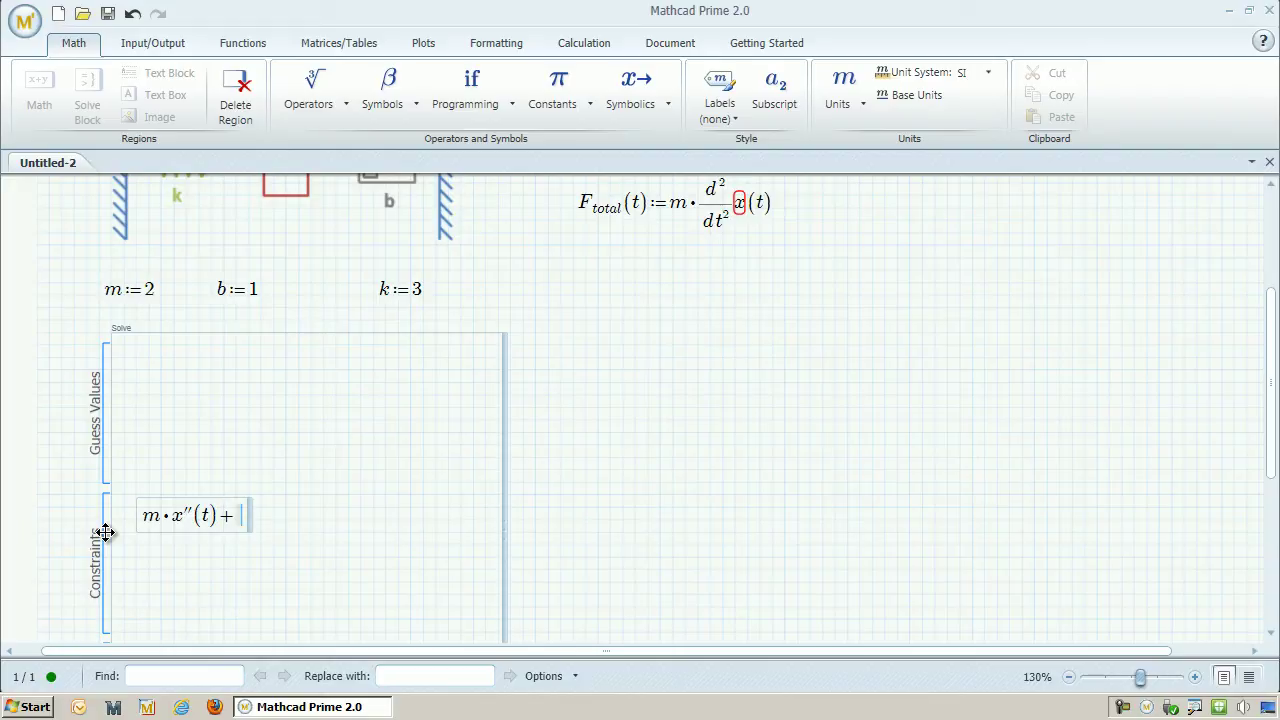
{"action": "type", "text": "b*x'(t)+k*"}
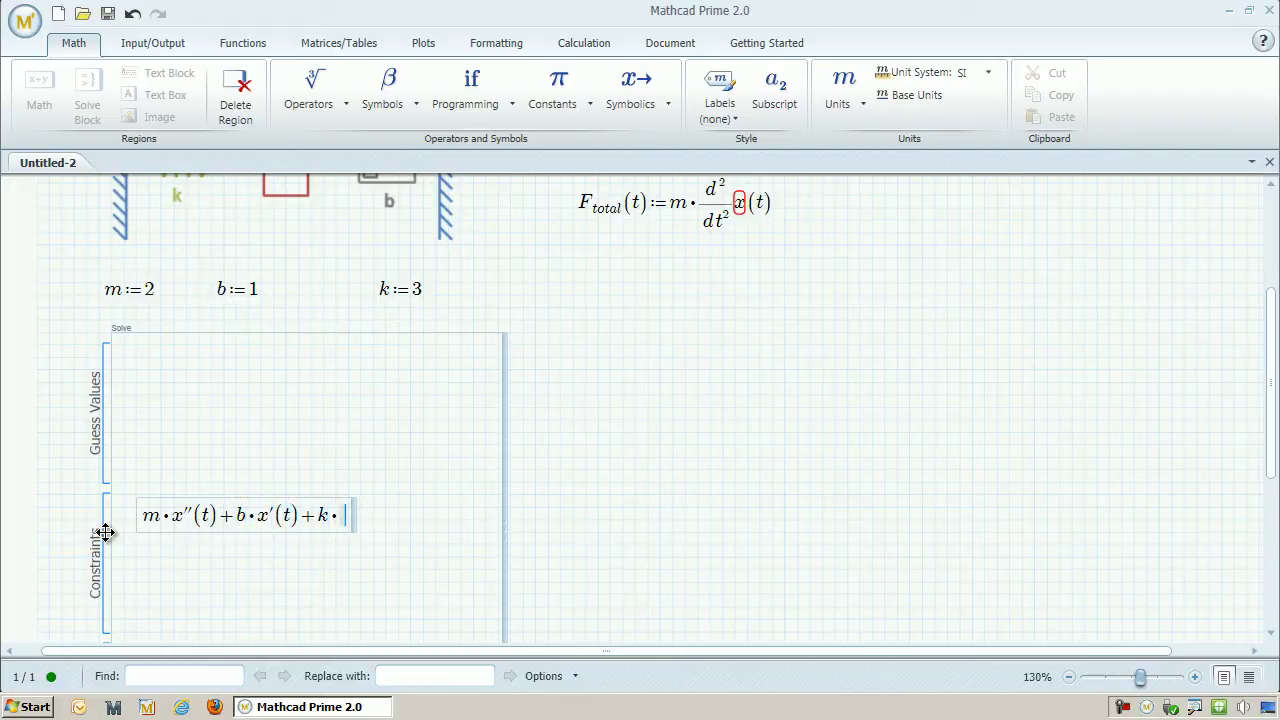
{"action": "type", "text": "x(t"}
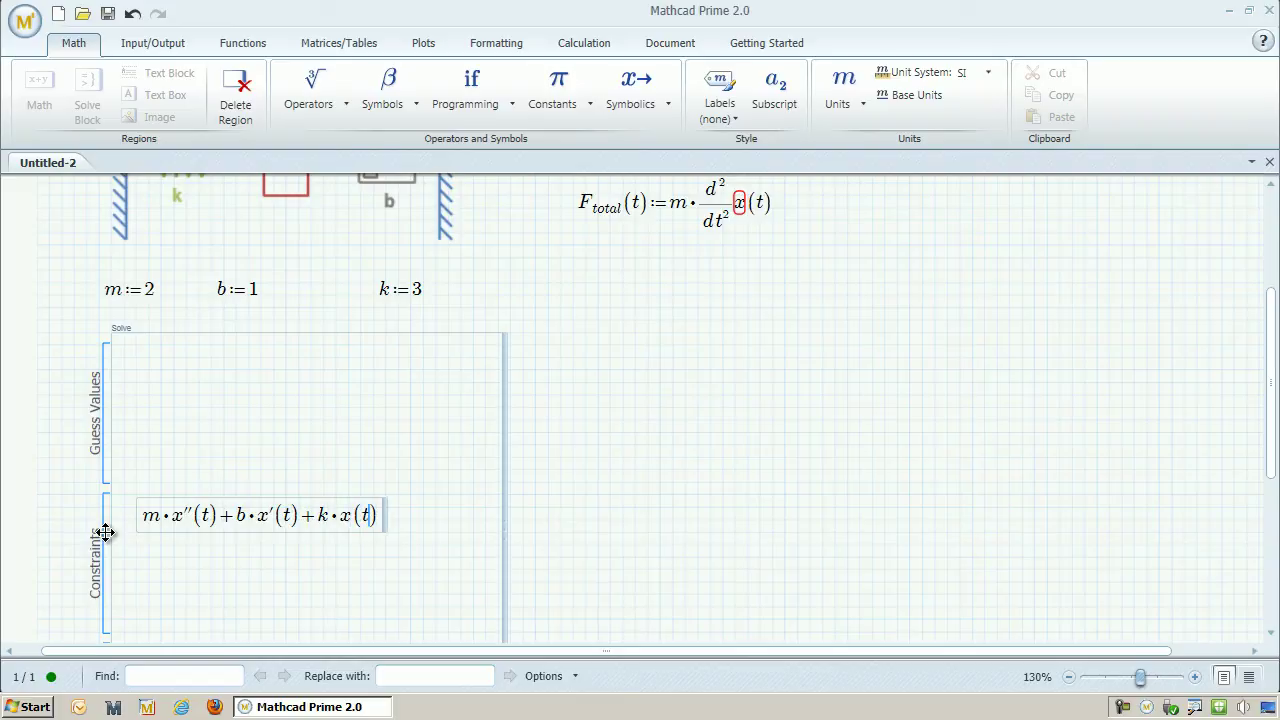
{"action": "key", "text": "ctrl+equal"}
{"action": "type", "text": "0"}
Step: Add the initial conditions x(0)=1 and x'(0)=0 to the solve block
{"action": "left_click", "coordinate": [118, 572]}
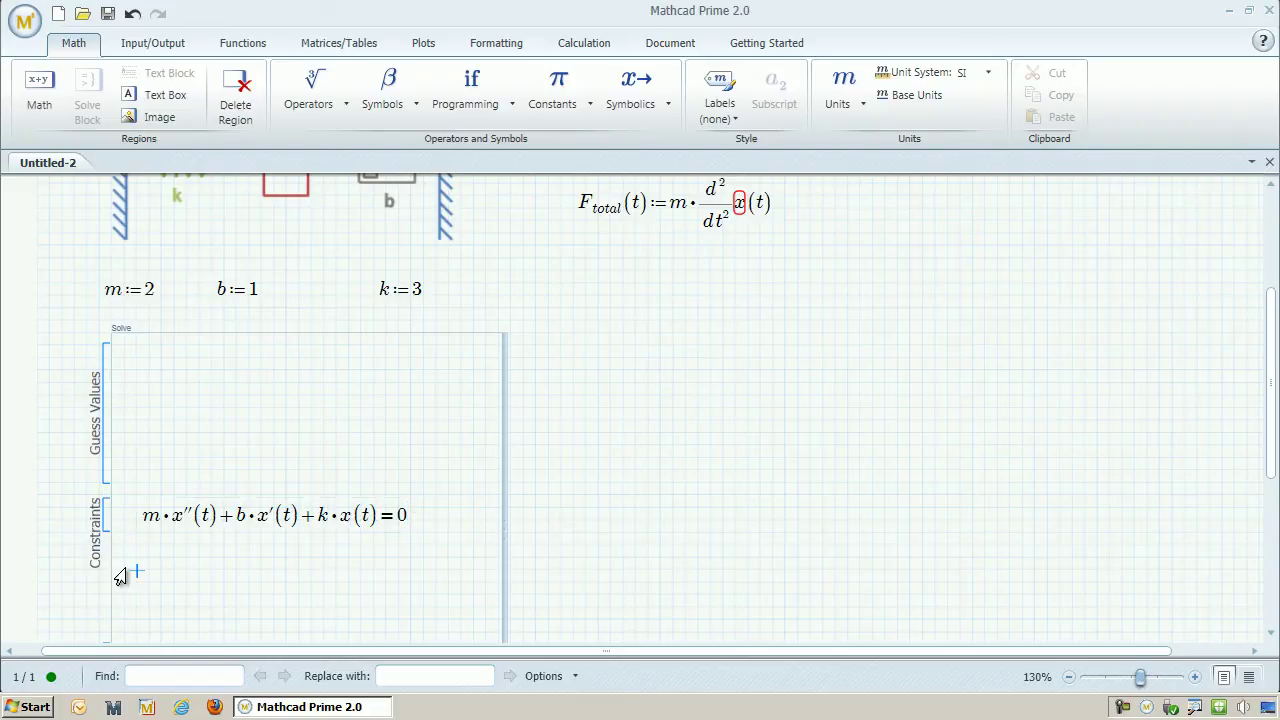
{"action": "type", "text": "x("}
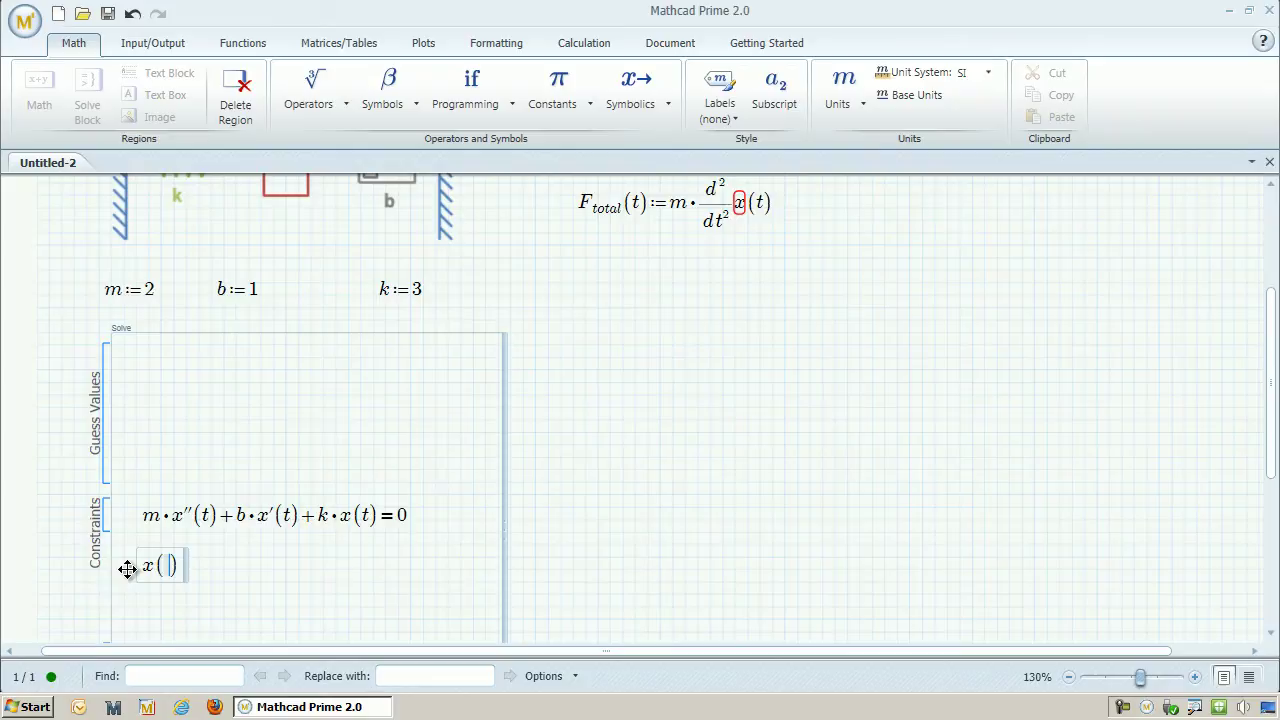
{"action": "type", "text": "0"}
{"action": "key", "text": "ctrl+equal"}
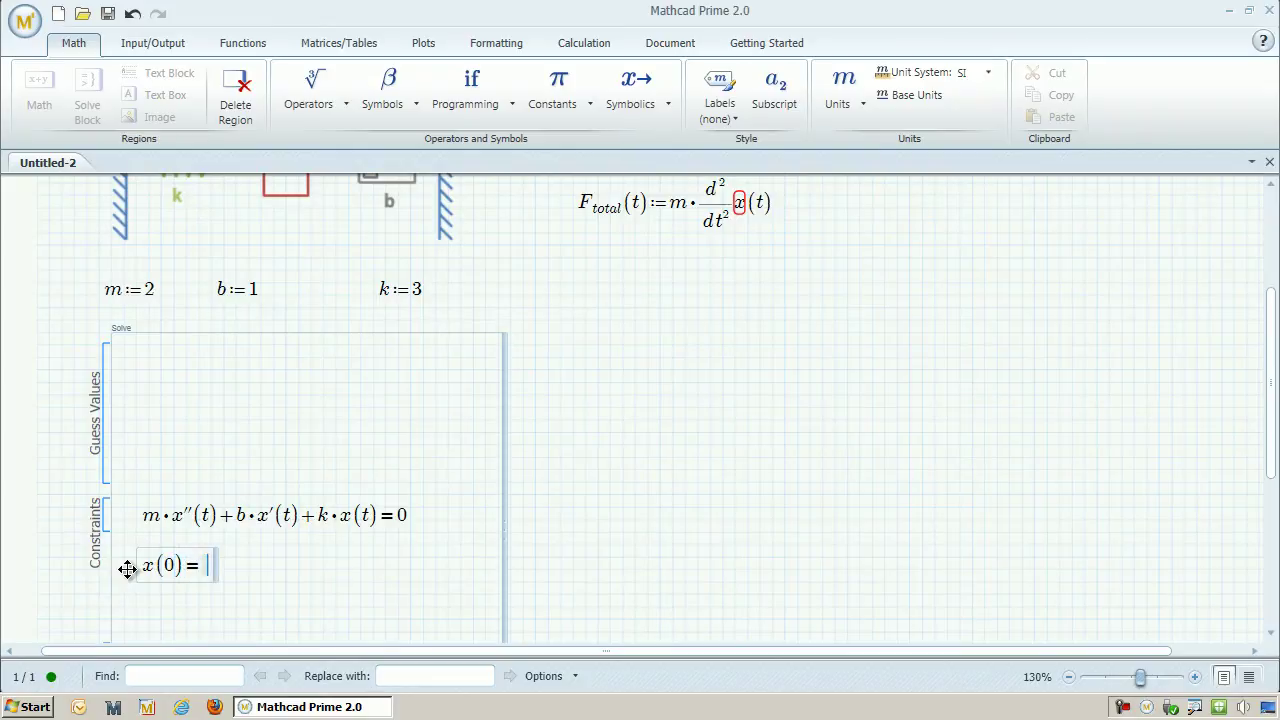
{"action": "type", "text": "1"}
{"action": "left_click", "coordinate": [273, 580]}
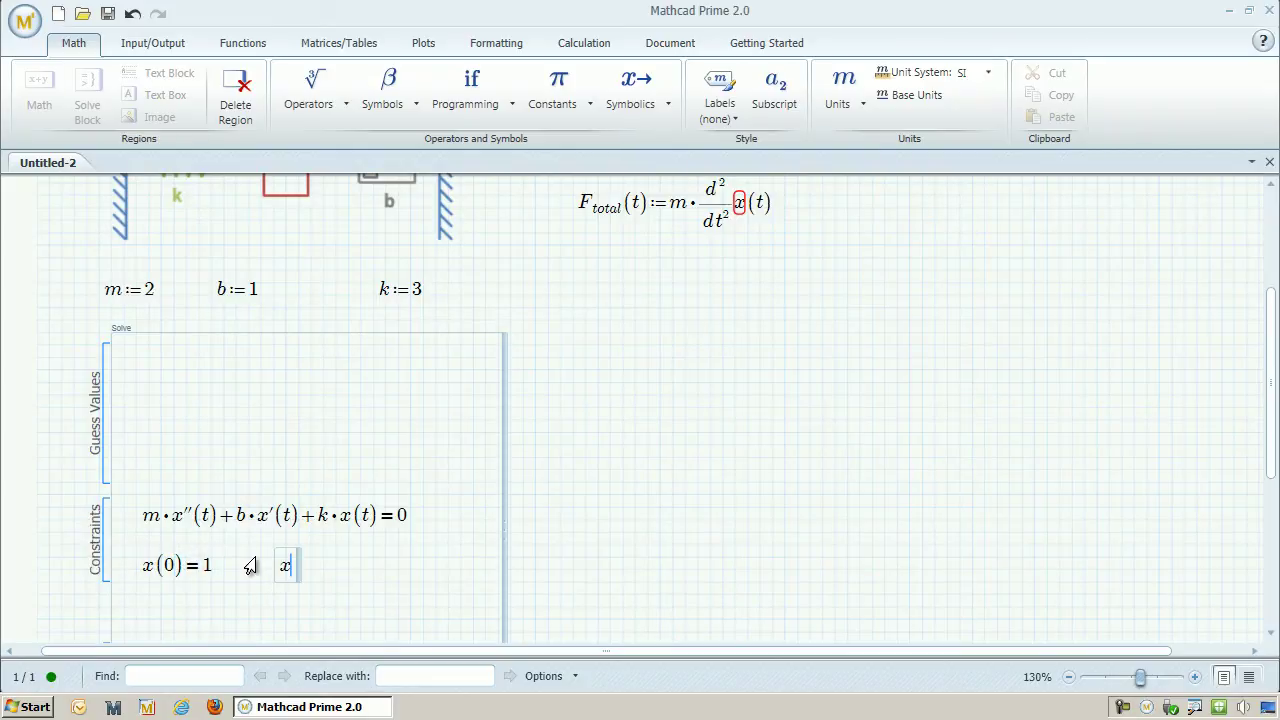
{"action": "type", "text": "x'(0"}
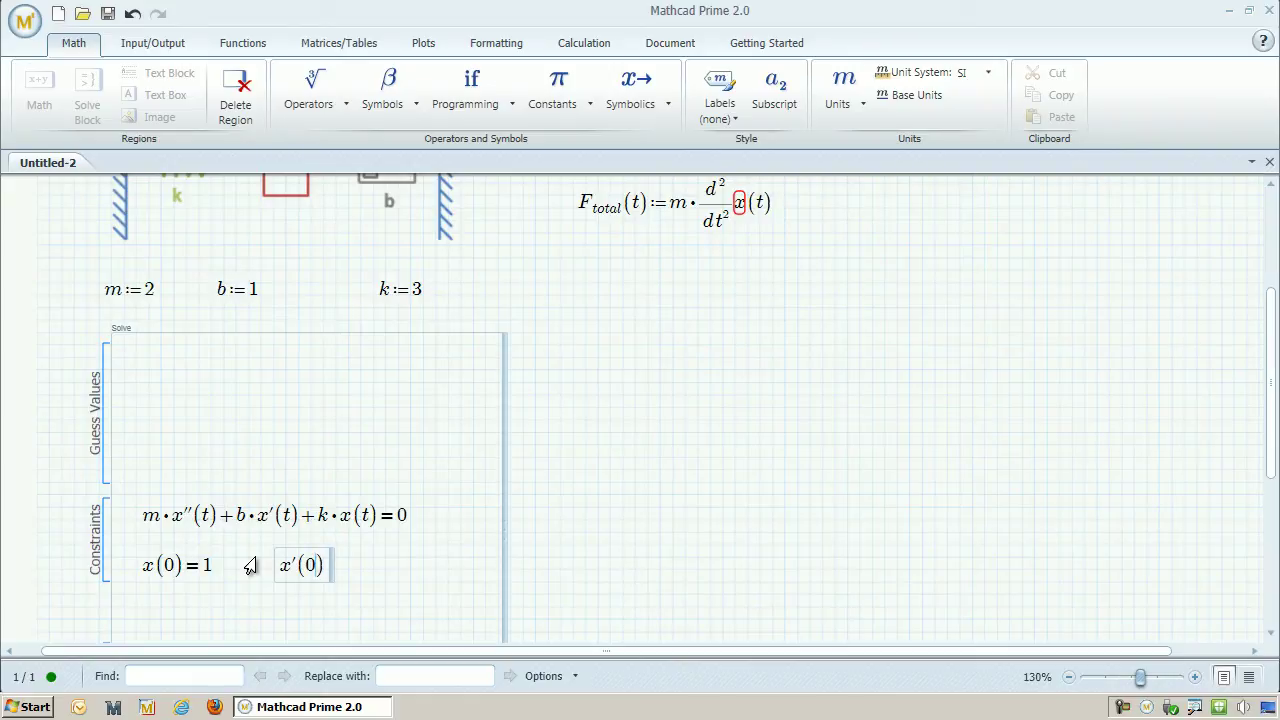
{"action": "key", "text": "ctrl+equal"}
{"action": "type", "text": "0"}
{"action": "scroll", "coordinate": [250, 566], "scroll_direction": "down", "scroll_amount": 3}
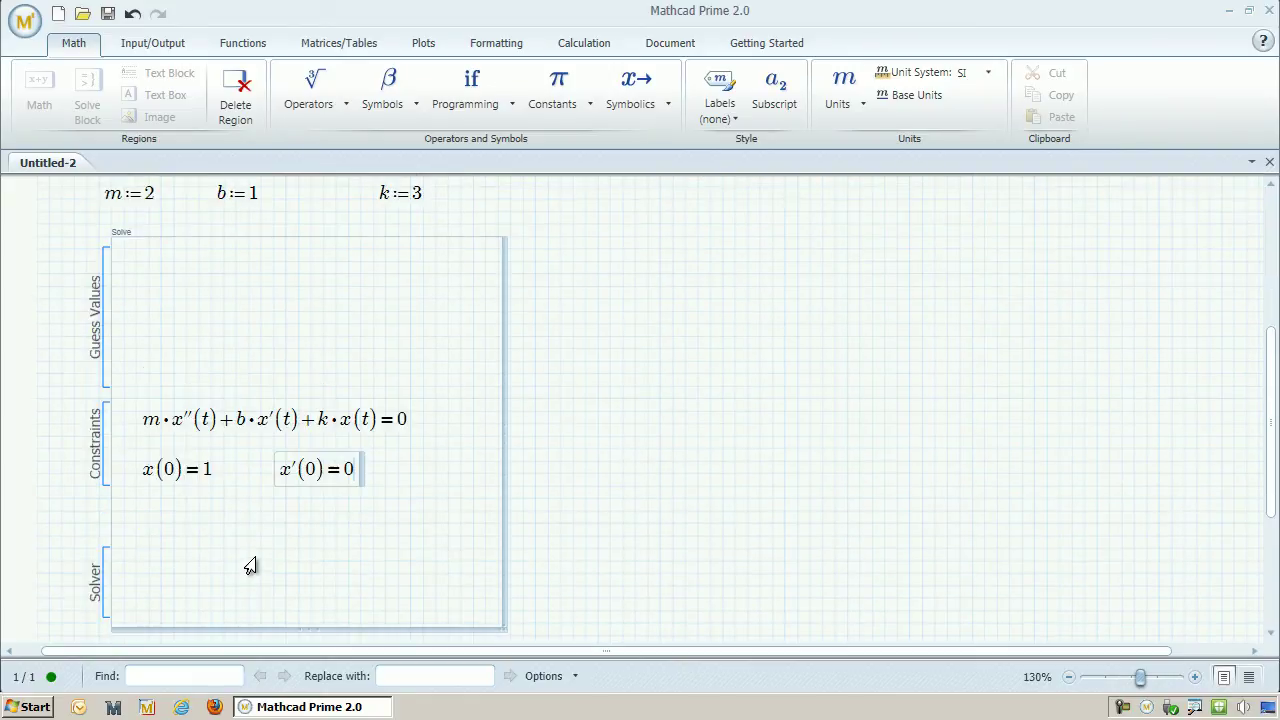
Step: Enter x := odesolve(x(t), 20) in the solver section
{"action": "left_click", "coordinate": [149, 539]}
{"action": "type", "text": "x:="}
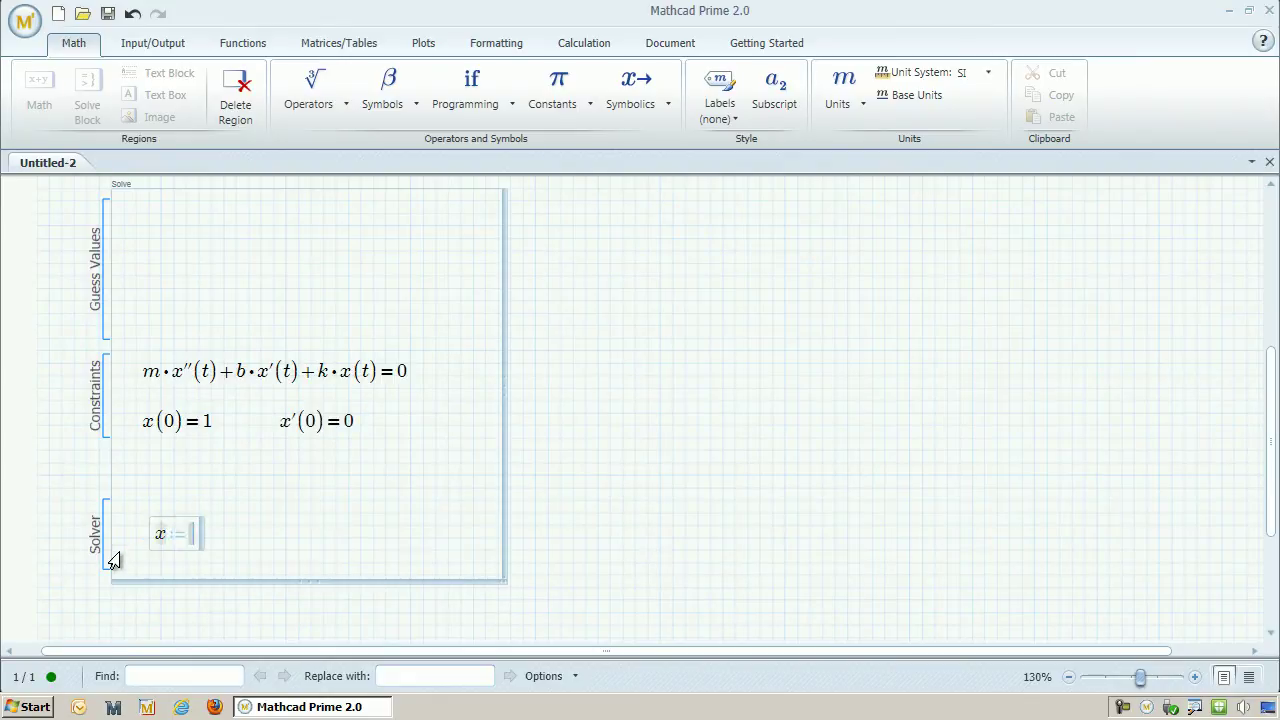
{"action": "left_click", "coordinate": [243, 44]}
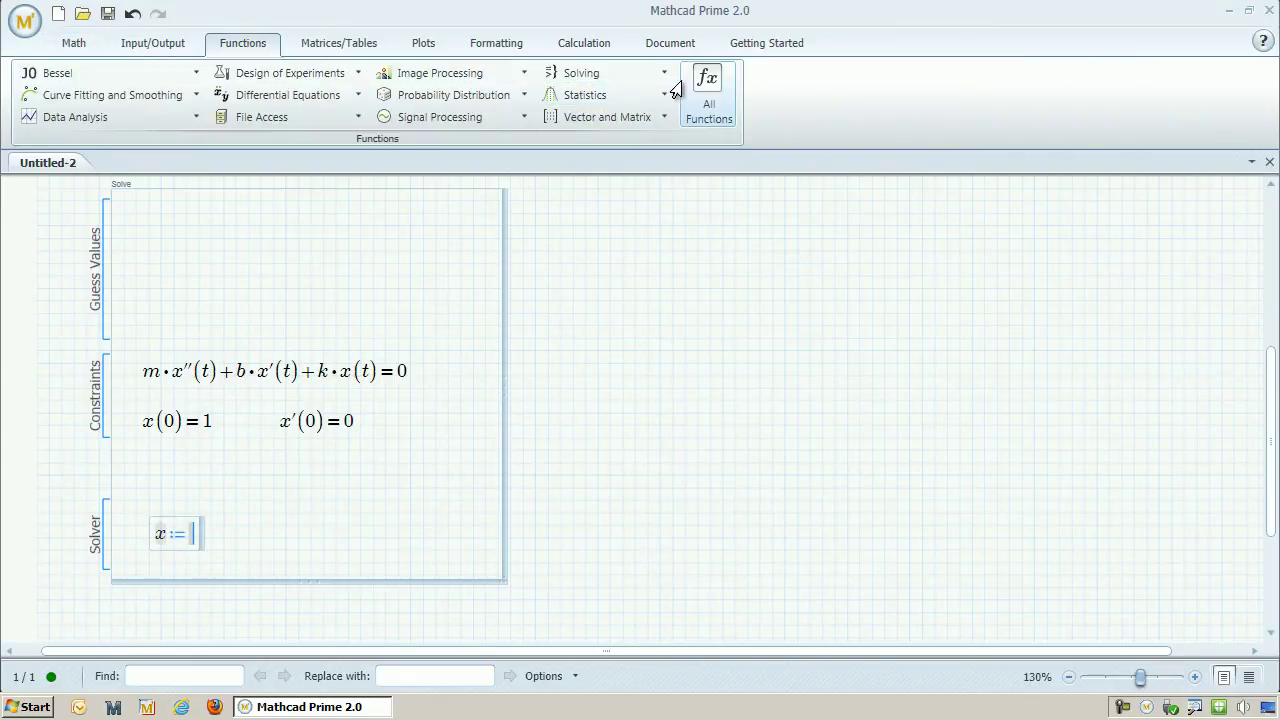
{"action": "left_click", "coordinate": [709, 92]}
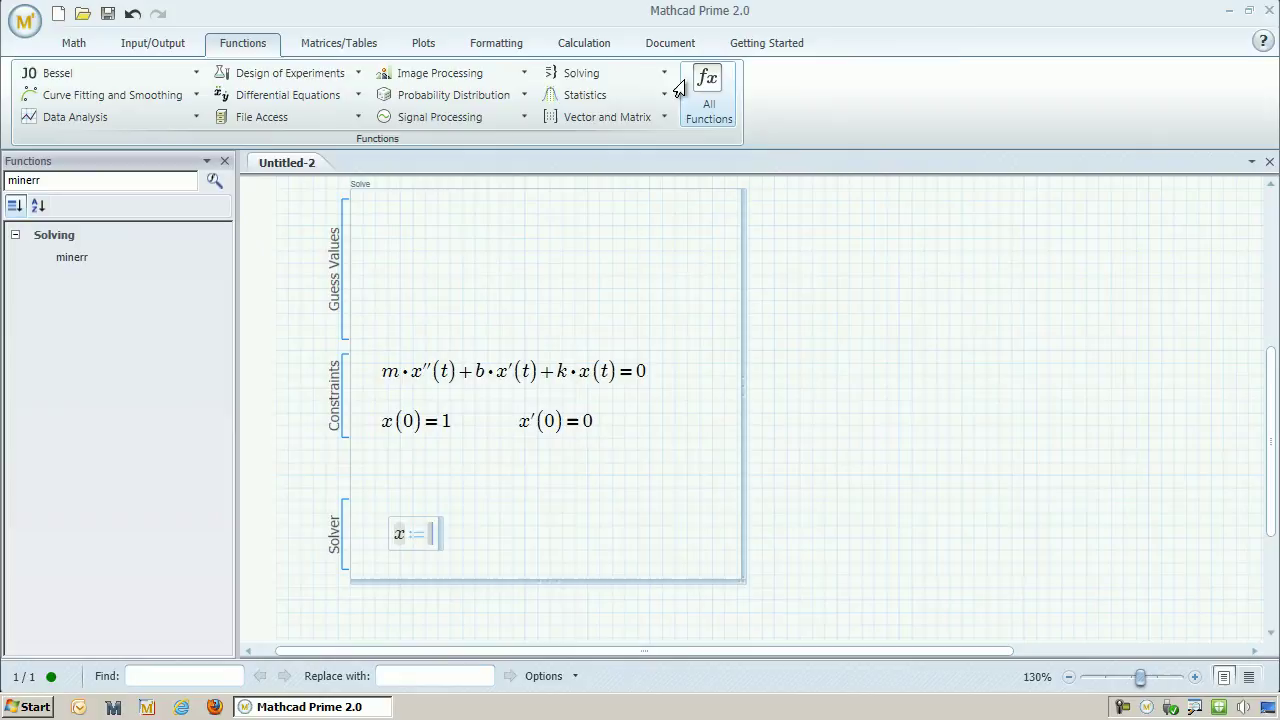
{"action": "key", "text": "Return"}
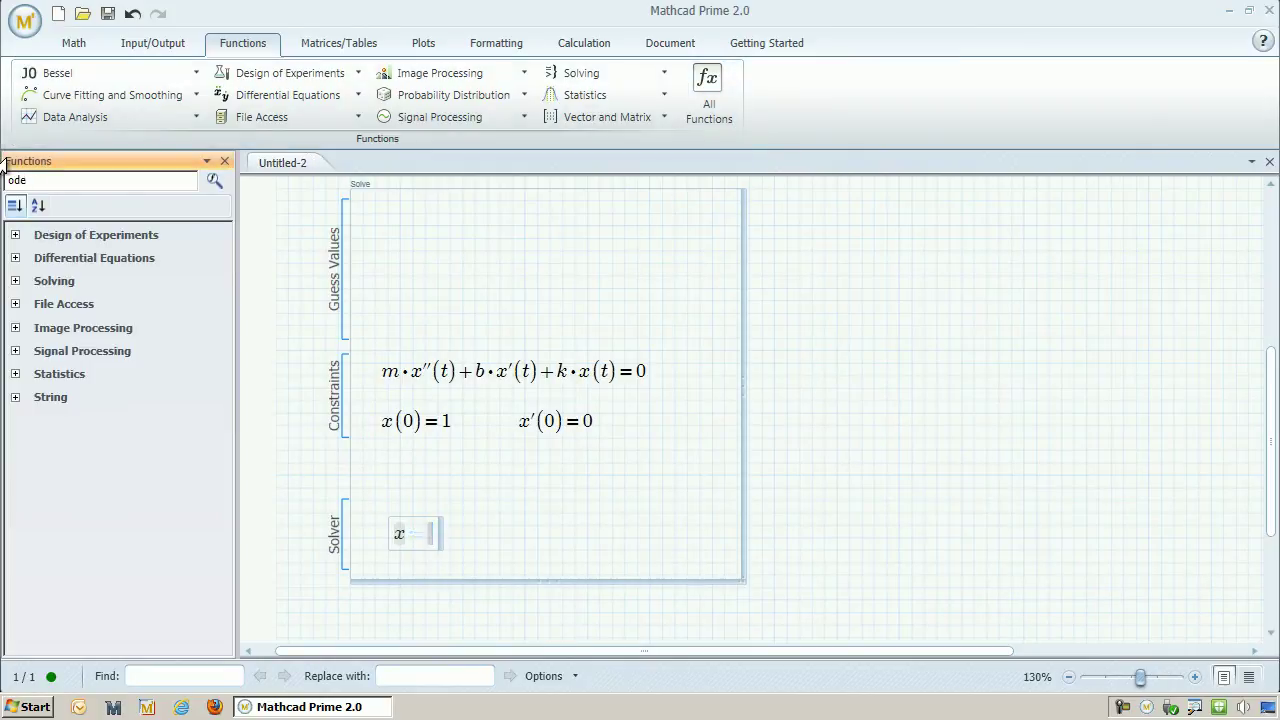
{"action": "left_click", "coordinate": [14, 258]}
{"action": "double_click", "coordinate": [56, 284]}
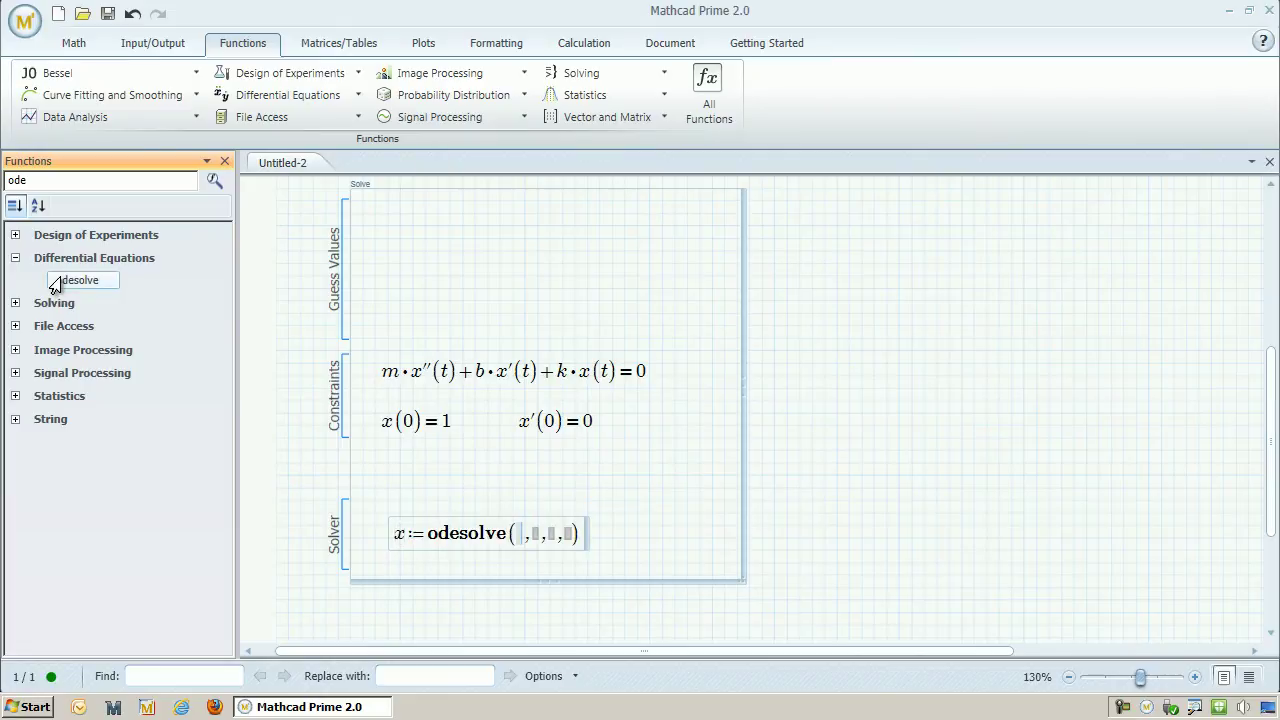
{"action": "left_click", "coordinate": [224, 161]}
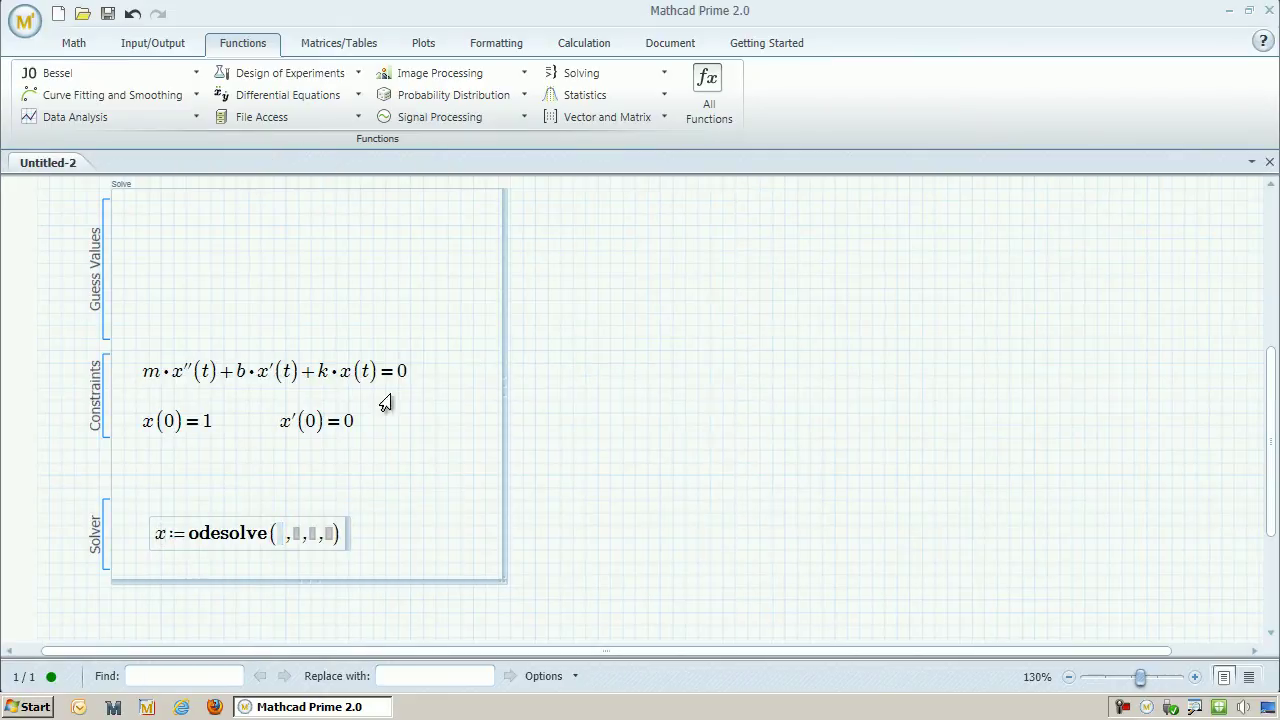
{"action": "type", "text": "x(t"}
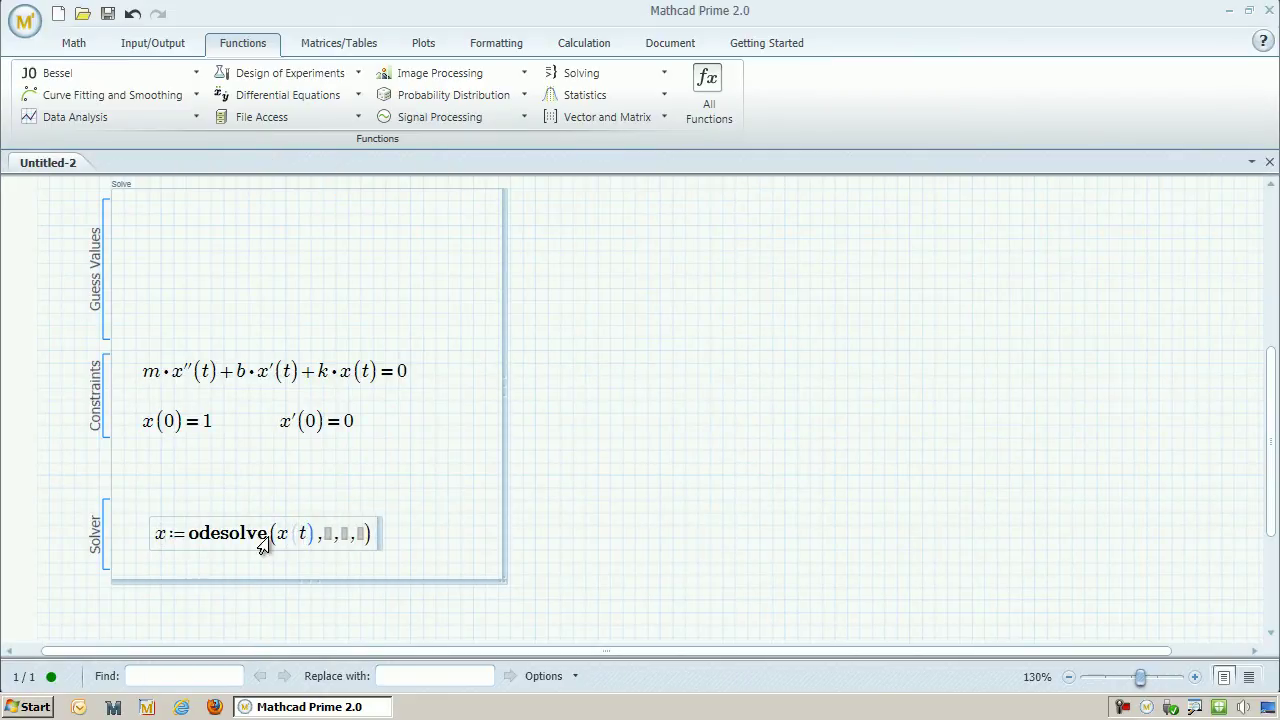
{"action": "key", "text": "Tab"}
{"action": "type", "text": "20"}
{"action": "key", "text": "Delete"}
{"action": "key", "text": "Delete"}
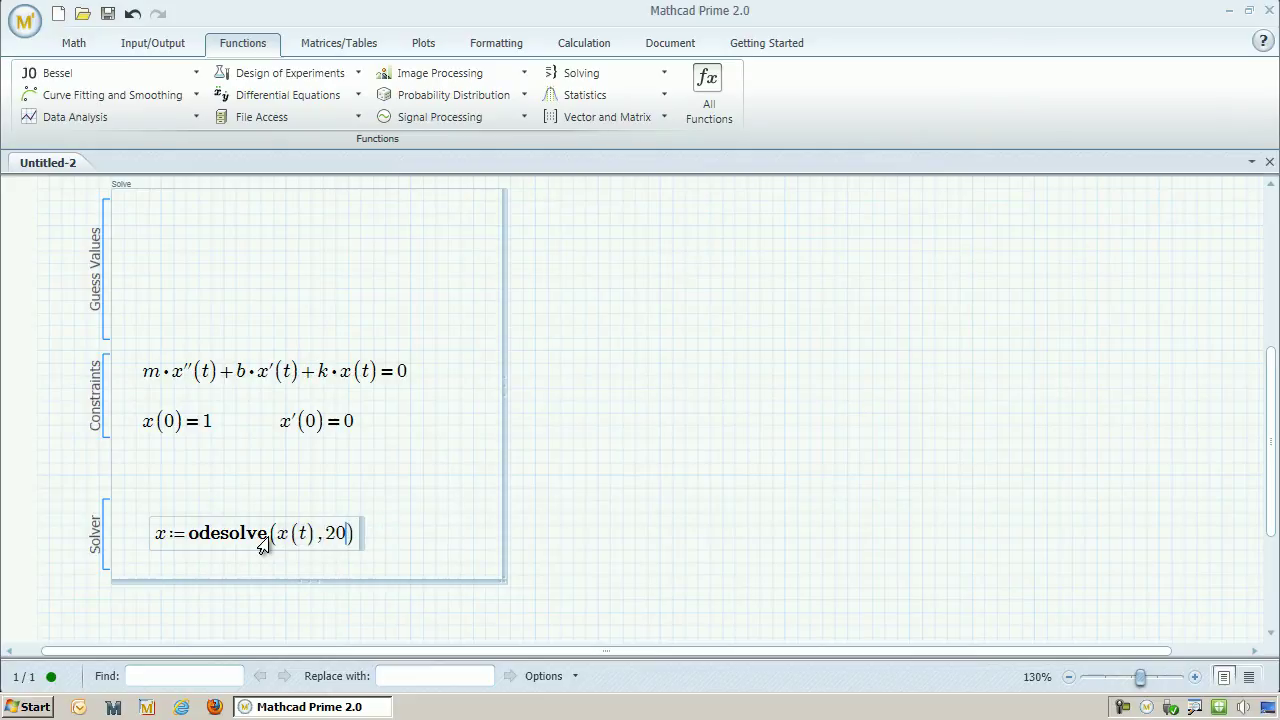
{"action": "left_click", "coordinate": [414, 549]}
Step: Shrink the solve block to fit its constraints and solver line
{"action": "left_click", "coordinate": [271, 548]}
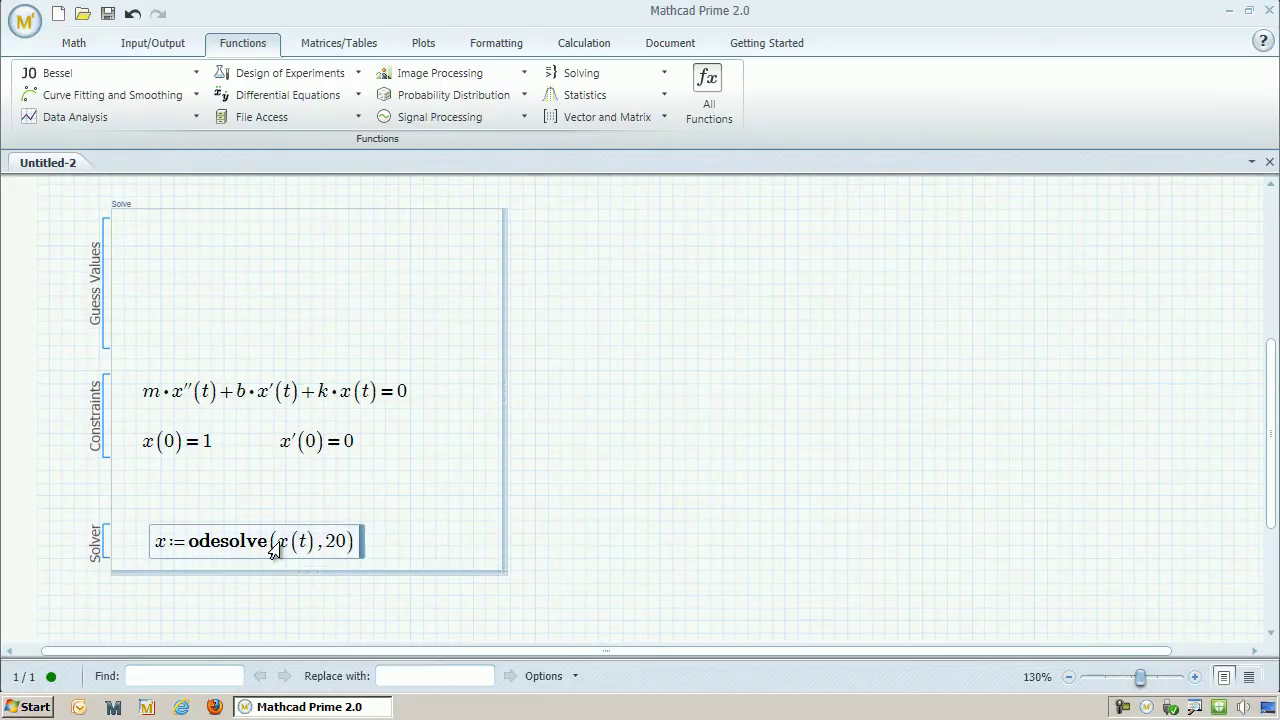
{"action": "left_click", "coordinate": [371, 531]}
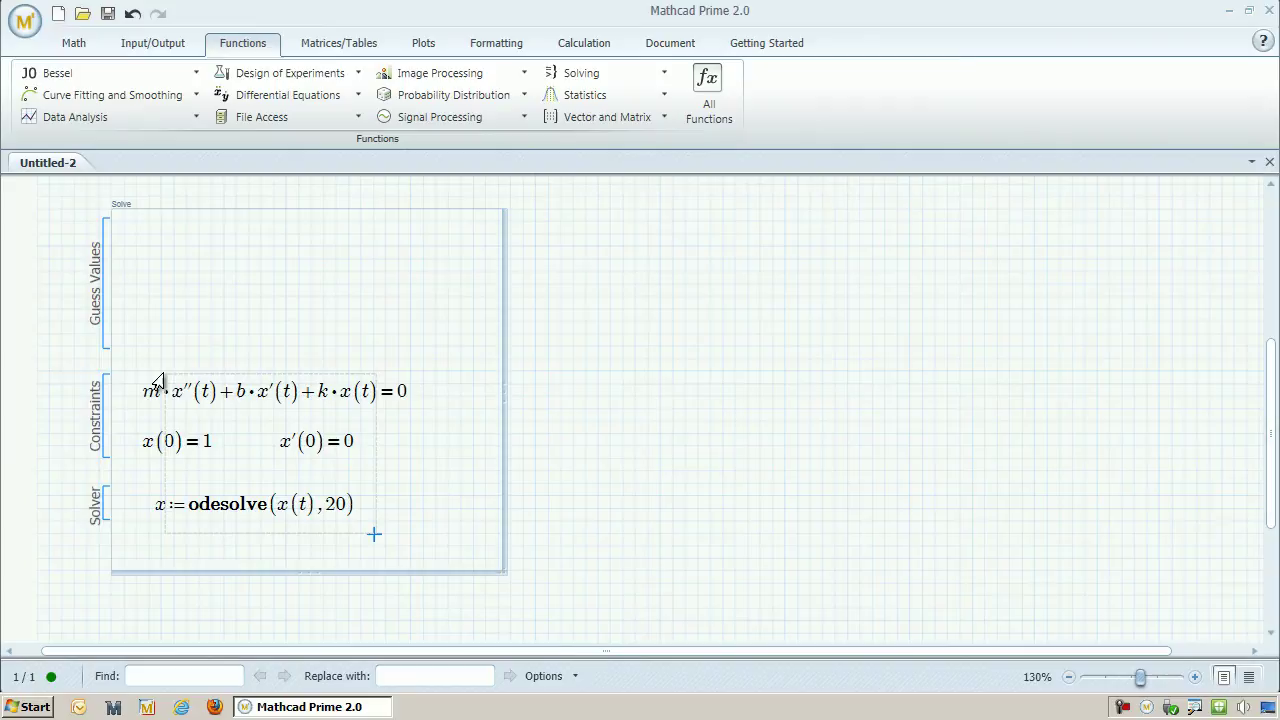
{"action": "left_click", "coordinate": [158, 382], "text": "shift"}
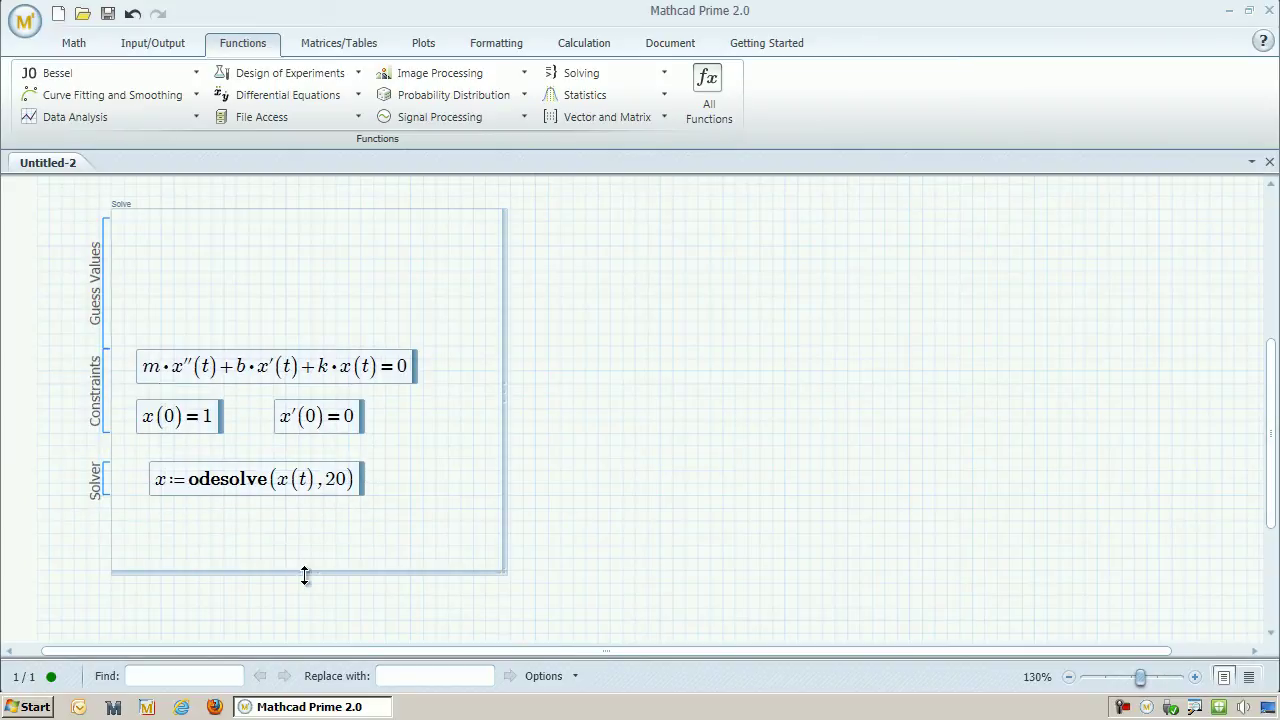
{"action": "left_click_drag", "start_coordinate": [304, 572], "coordinate": [303, 479]}
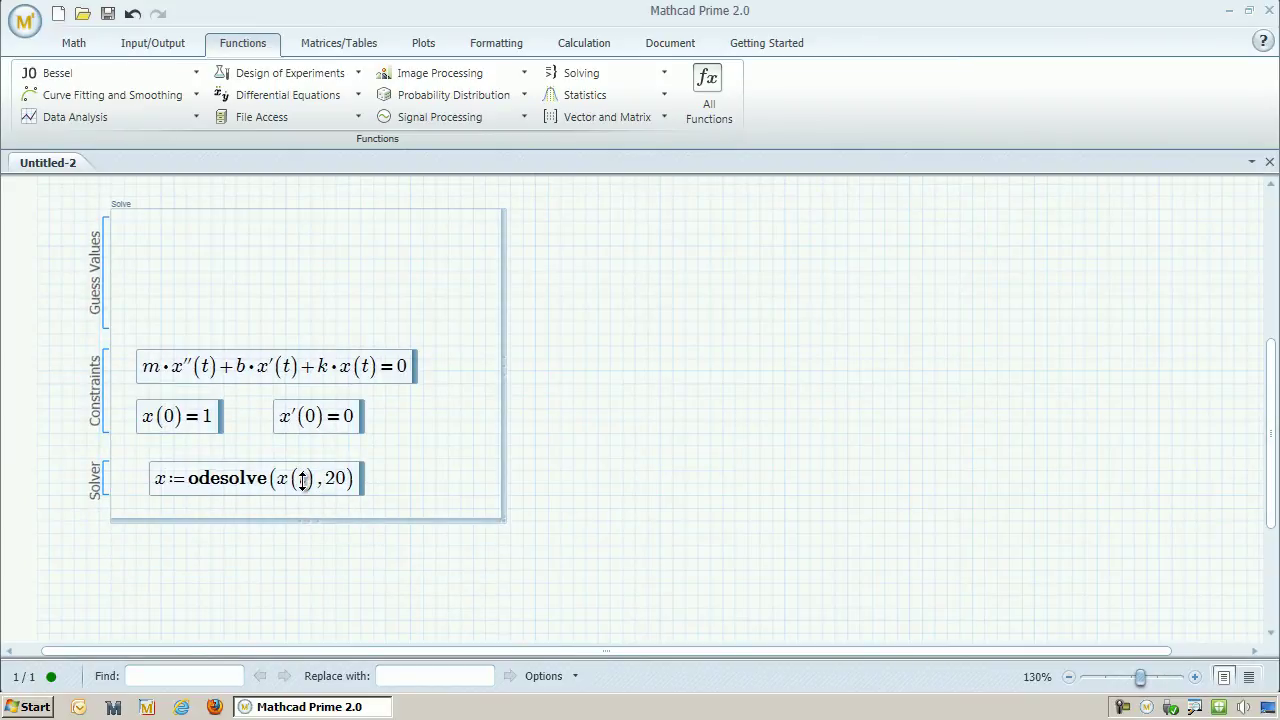
{"action": "scroll", "coordinate": [589, 443], "scroll_direction": "down", "scroll_amount": 3}
{"action": "left_click", "coordinate": [575, 406]}
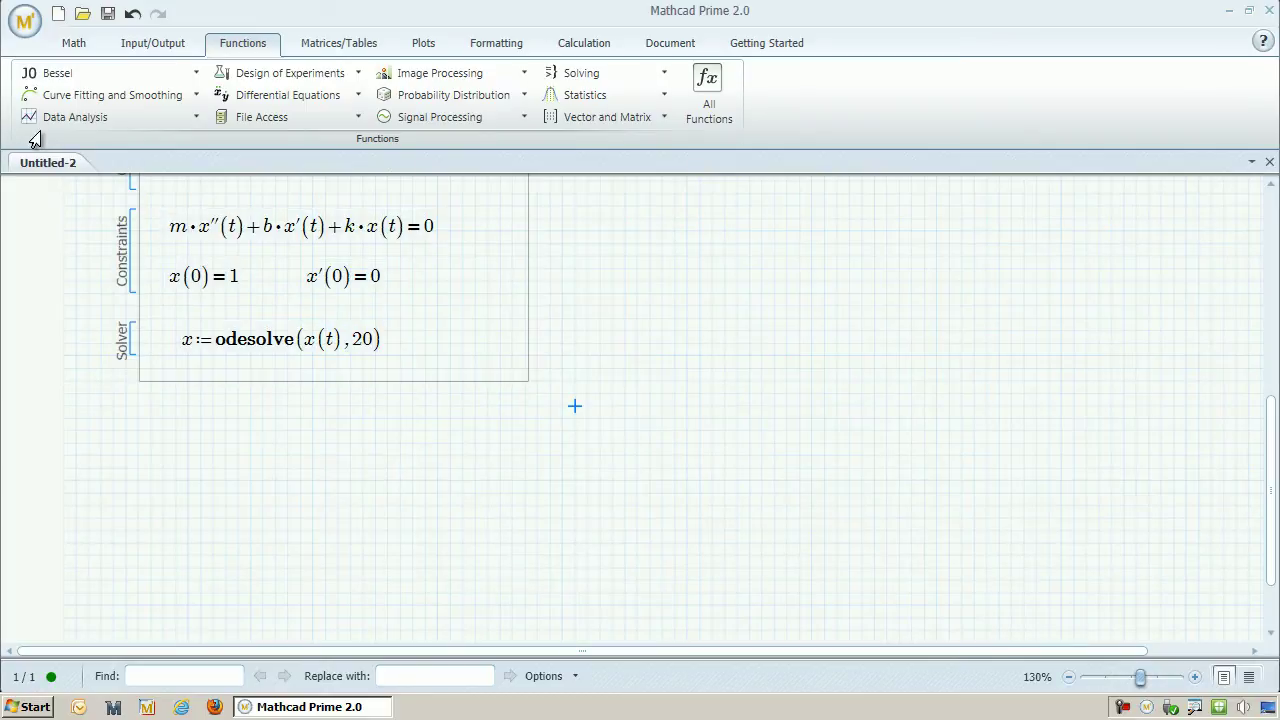
Step: Insert an XY plot of x(t) against t beside the solve block
{"action": "left_click", "coordinate": [421, 45]}
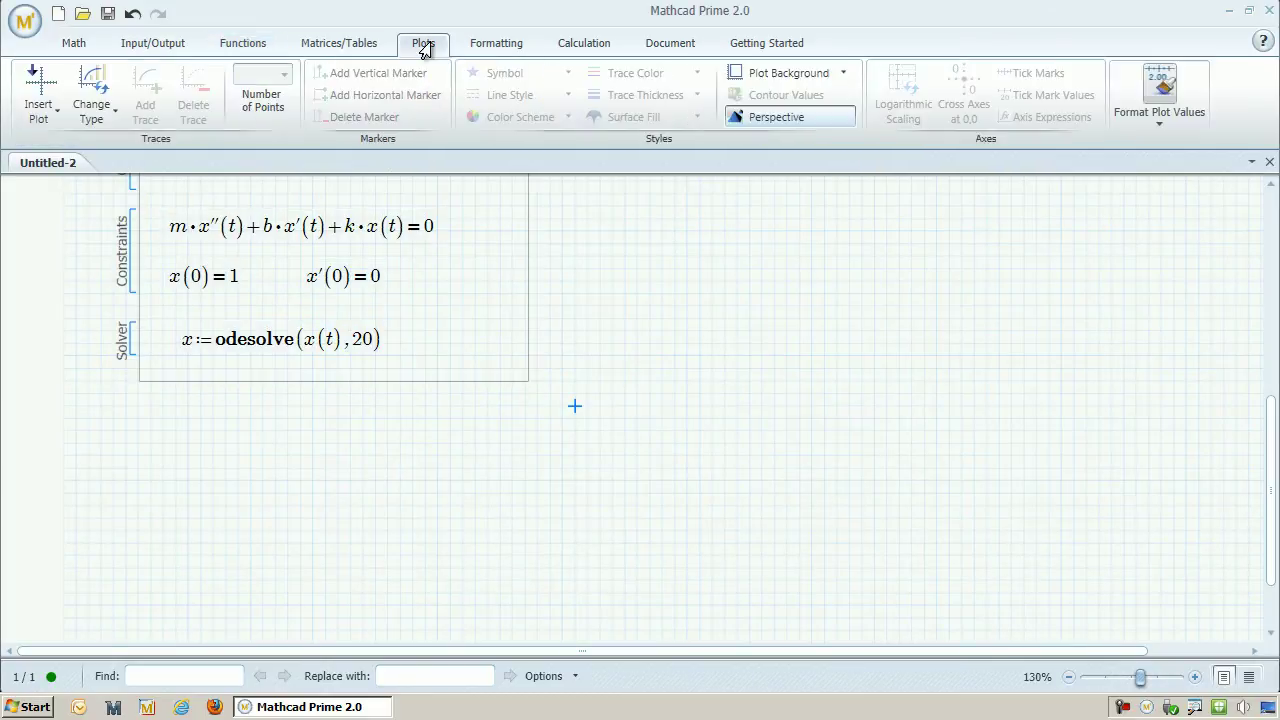
{"action": "left_click", "coordinate": [24, 115]}
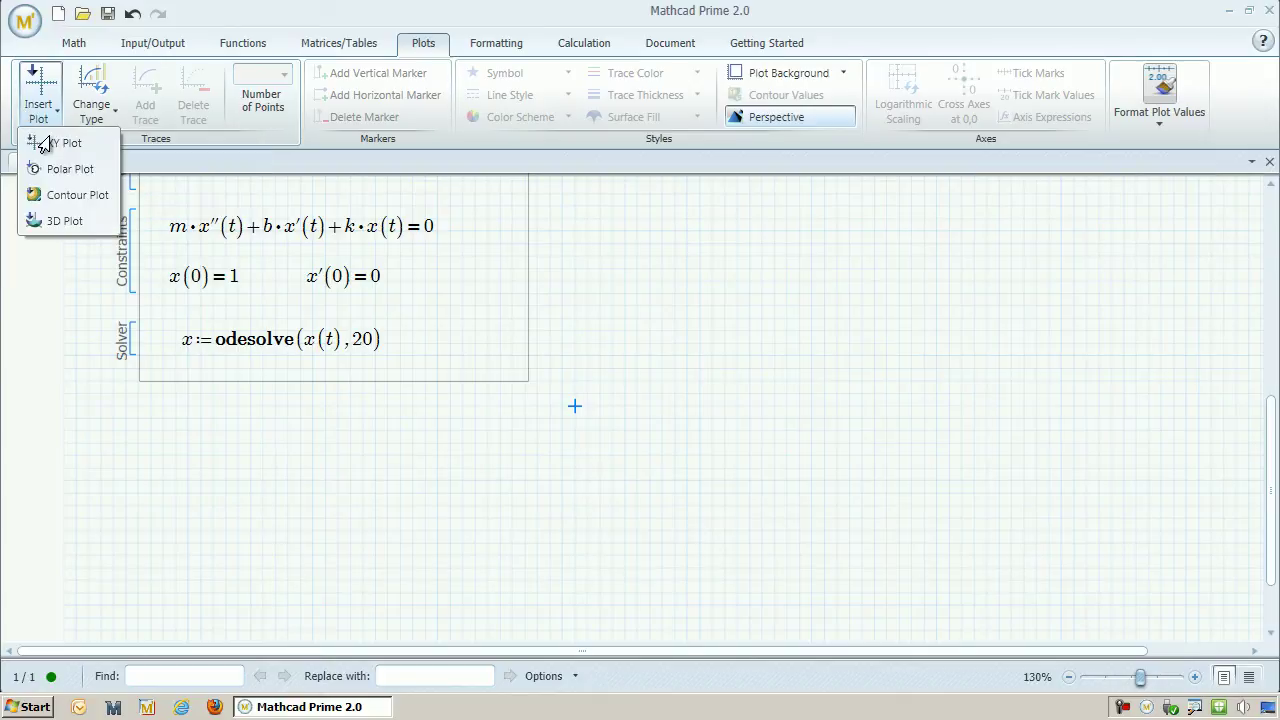
{"action": "left_click", "coordinate": [45, 139]}
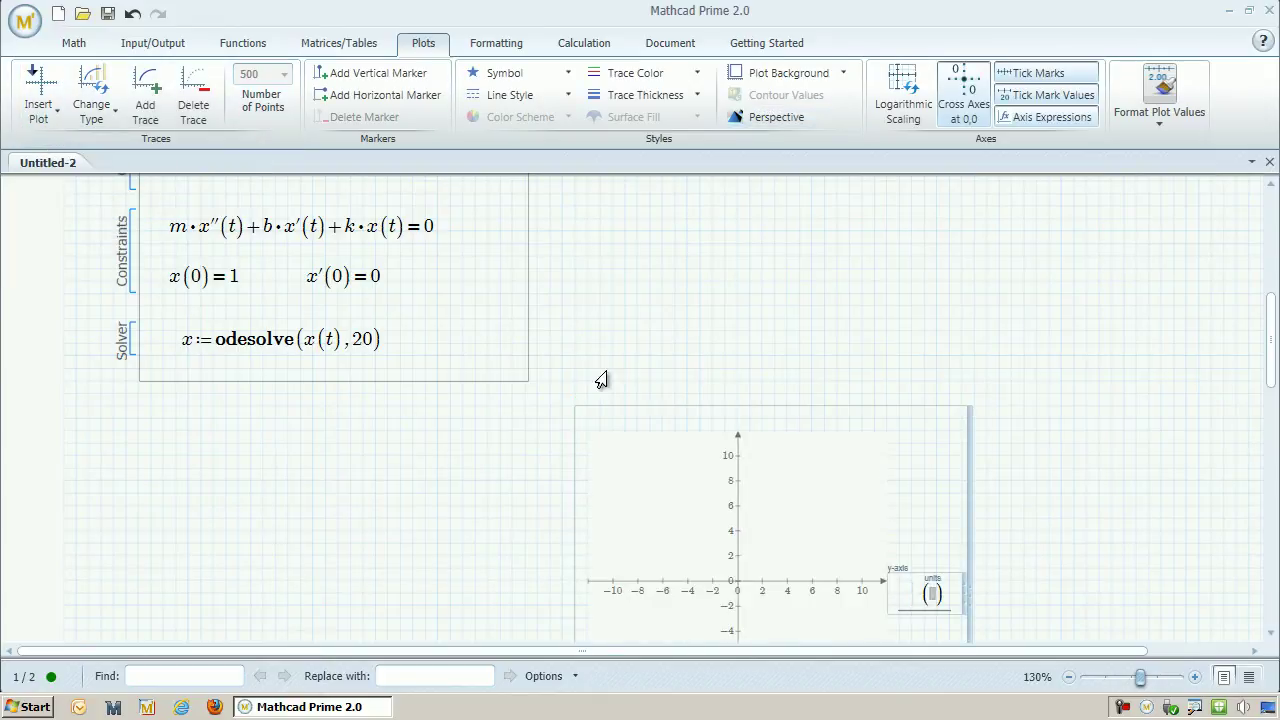
{"action": "left_click_drag", "start_coordinate": [723, 406], "coordinate": [698, 269]}
{"action": "type", "text": "x(t"}
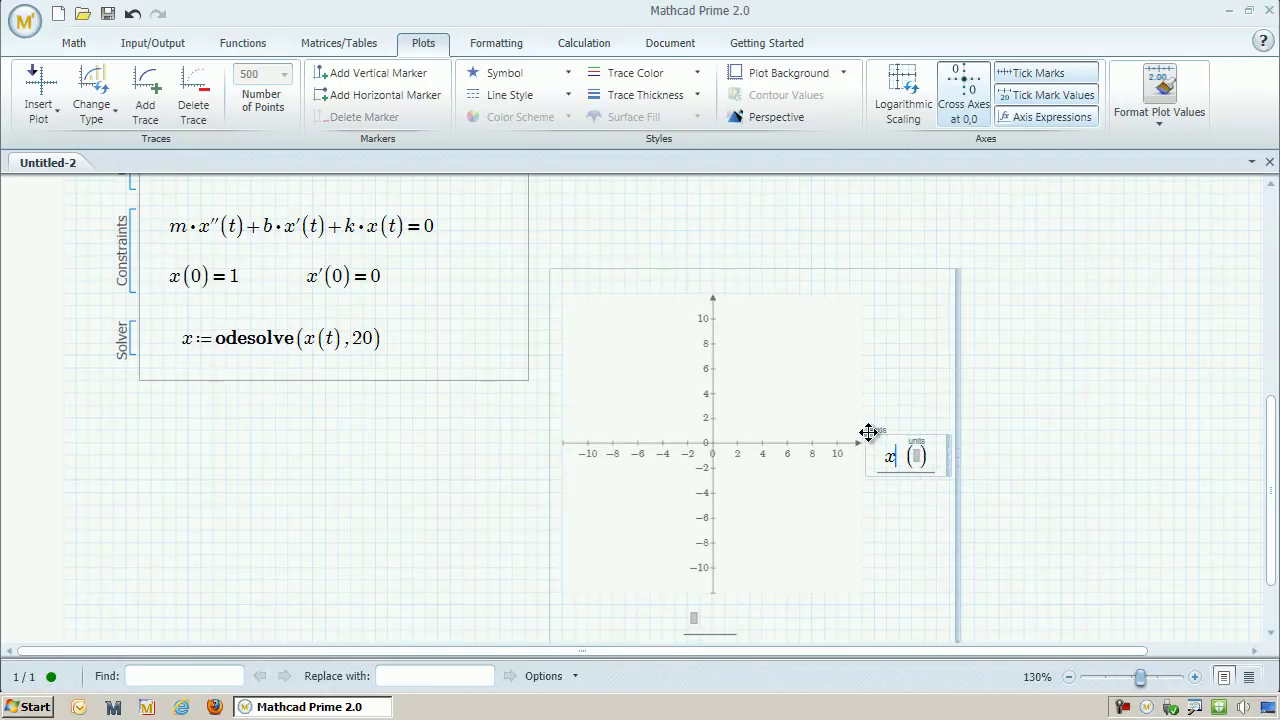
{"action": "left_click", "coordinate": [694, 619]}
{"action": "type", "text": "t"}
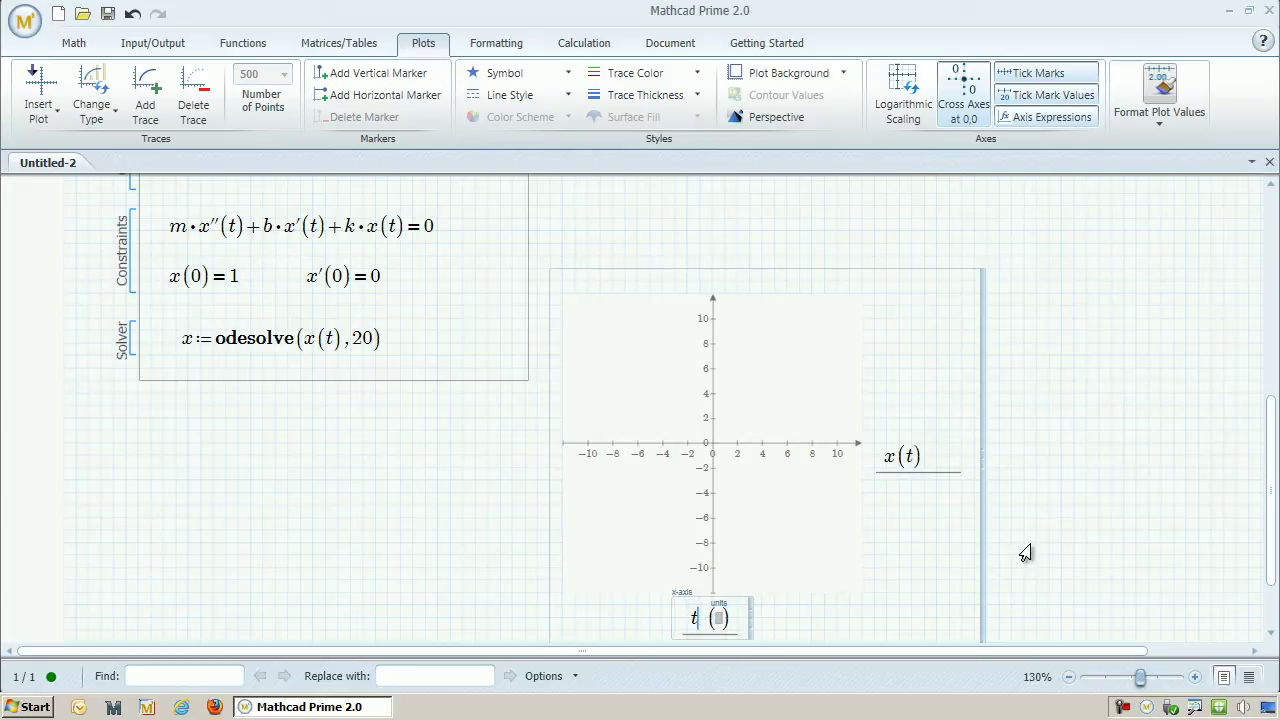
{"action": "left_click", "coordinate": [1090, 537]}
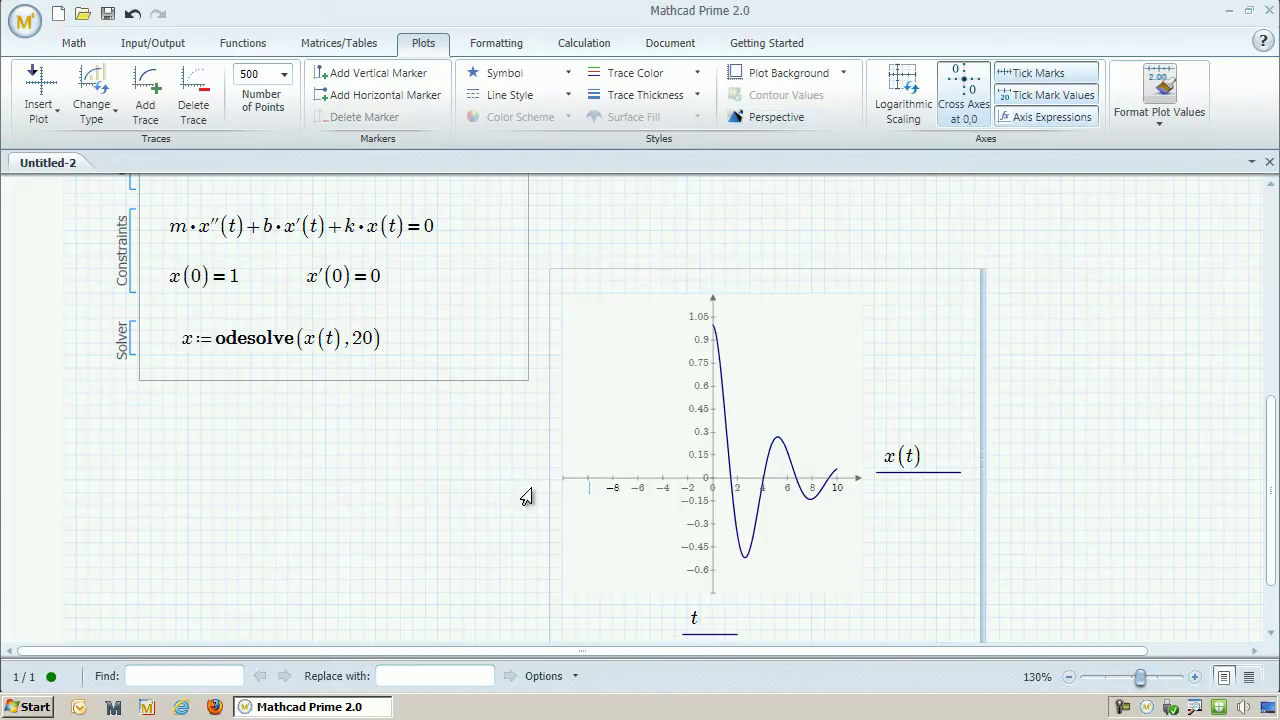
{"action": "left_click", "coordinate": [450, 481]}
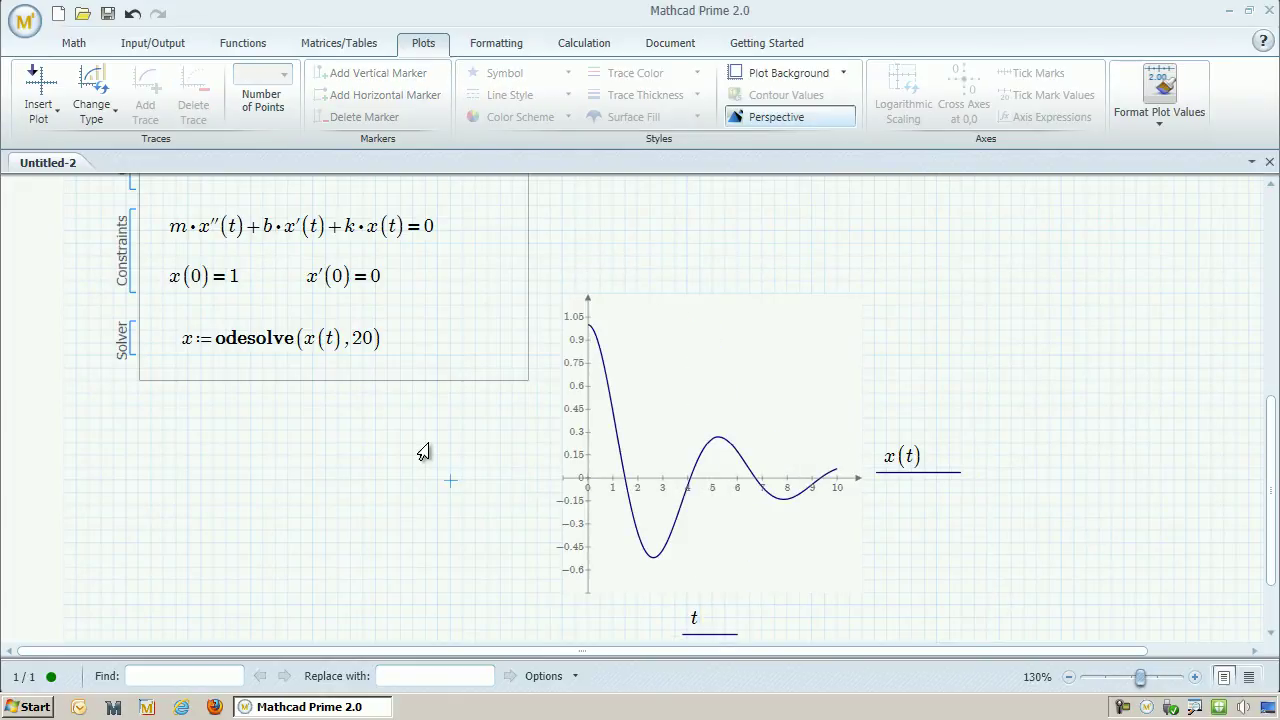
Step: Move the plot down onto the second page and widen it
{"action": "scroll", "coordinate": [424, 452], "scroll_direction": "down", "scroll_amount": 4}
{"action": "left_click", "coordinate": [586, 263]}
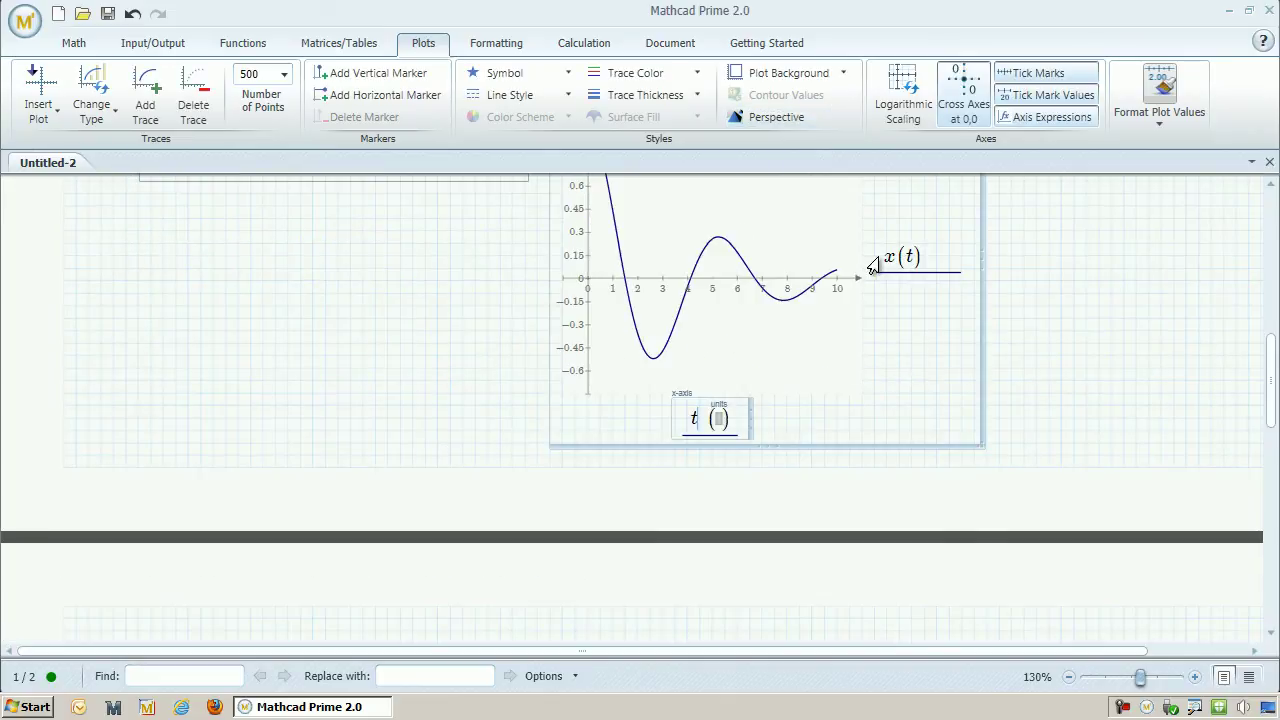
{"action": "left_click_drag", "start_coordinate": [983, 220], "coordinate": [640, 405]}
{"action": "scroll", "coordinate": [449, 223], "scroll_direction": "down", "scroll_amount": 7}
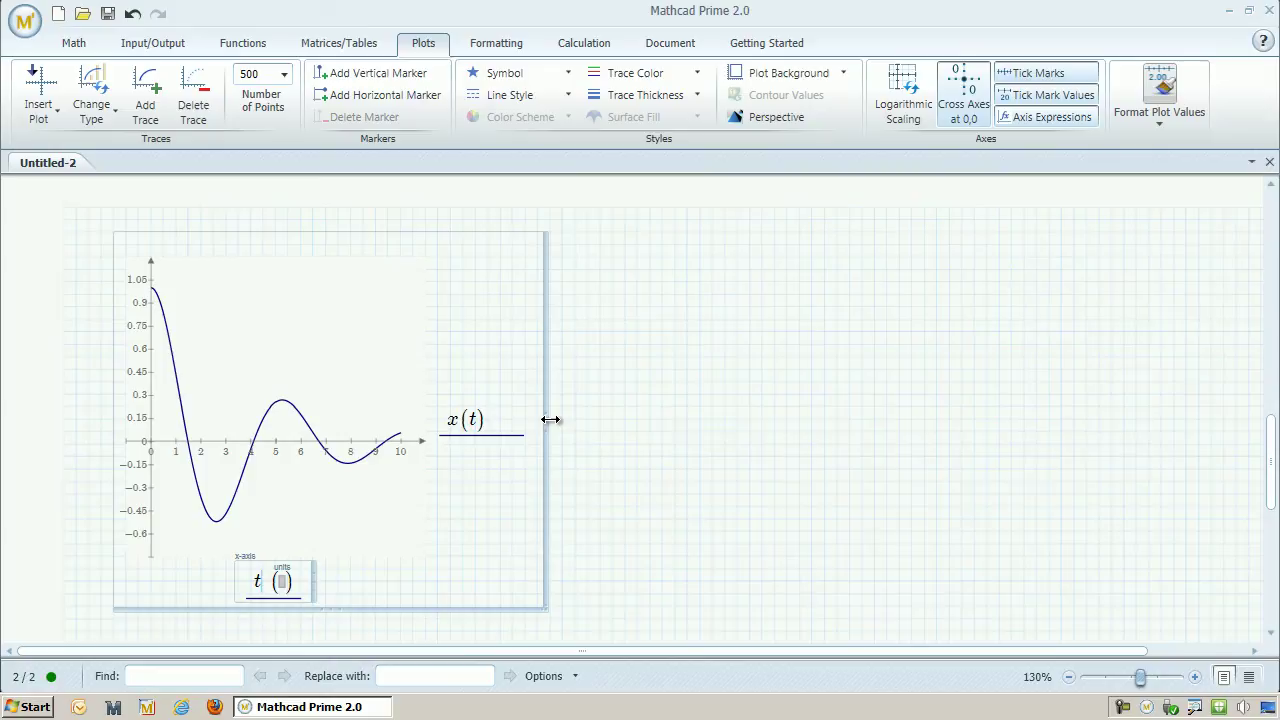
{"action": "left_click_drag", "start_coordinate": [847, 462], "coordinate": [1071, 470]}
{"action": "left_click", "coordinate": [1100, 378]}
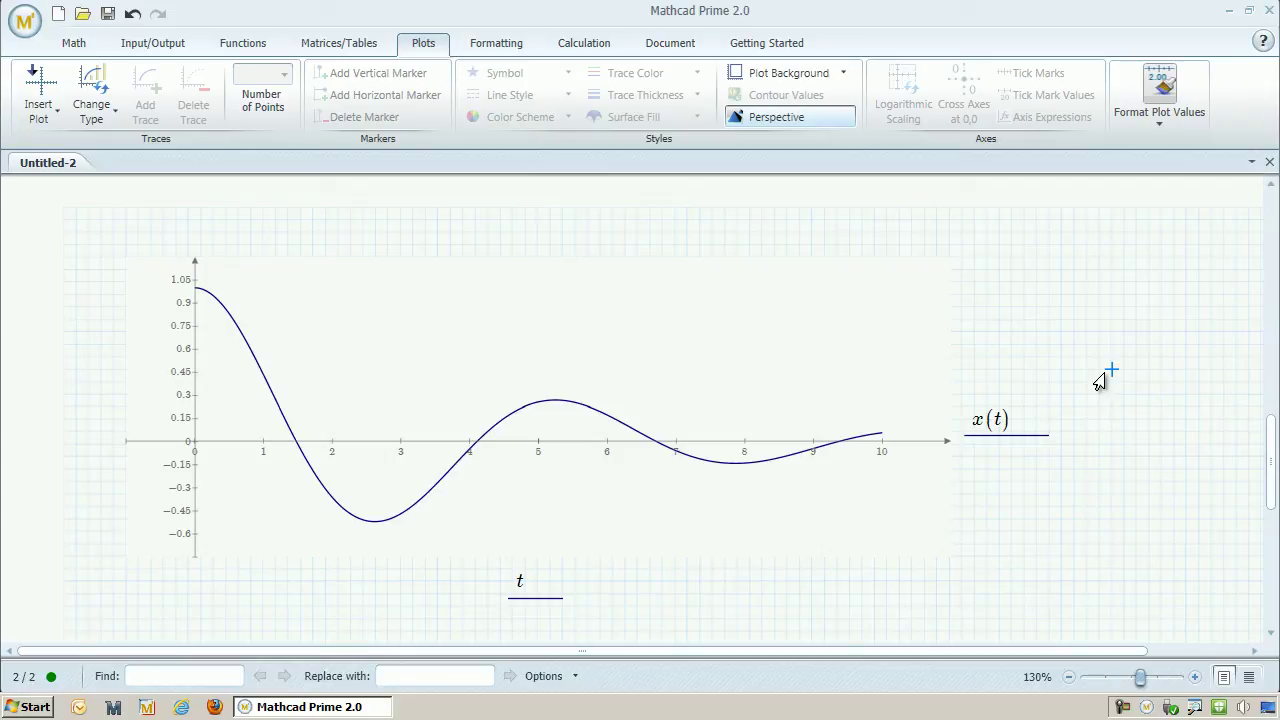
Step: Create a new worksheet with Fine grid, Landscape and Narrow margins, then select the original title and diagram
{"action": "left_click", "coordinate": [58, 13]}
{"action": "left_click", "coordinate": [640, 105]}
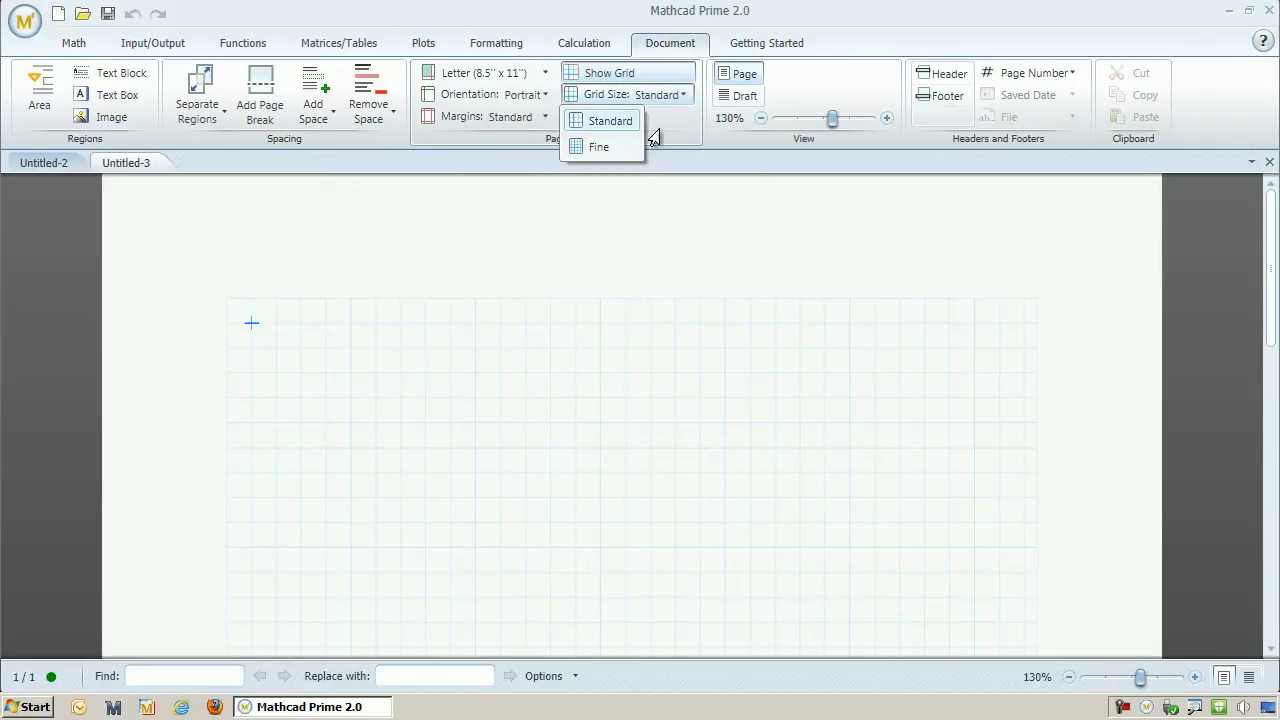
{"action": "left_click", "coordinate": [605, 148]}
{"action": "left_click", "coordinate": [503, 98]}
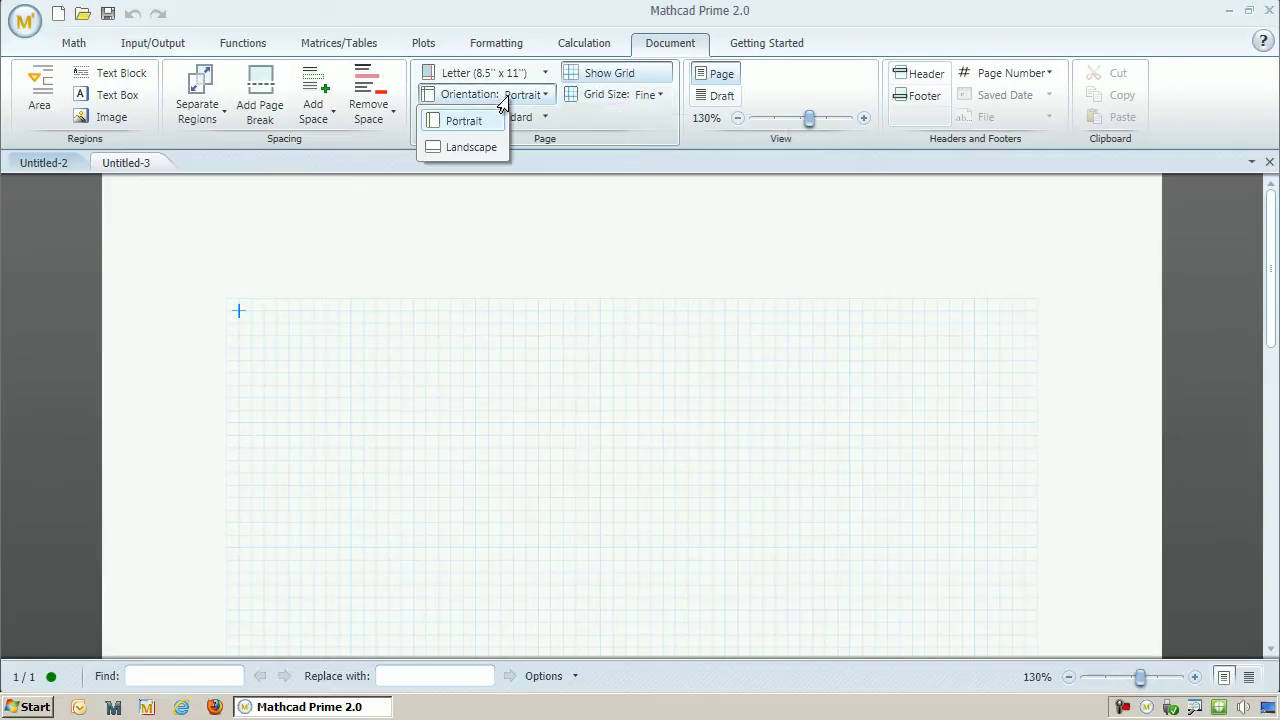
{"action": "left_click", "coordinate": [462, 146]}
{"action": "left_click", "coordinate": [467, 117]}
{"action": "left_click", "coordinate": [469, 171]}
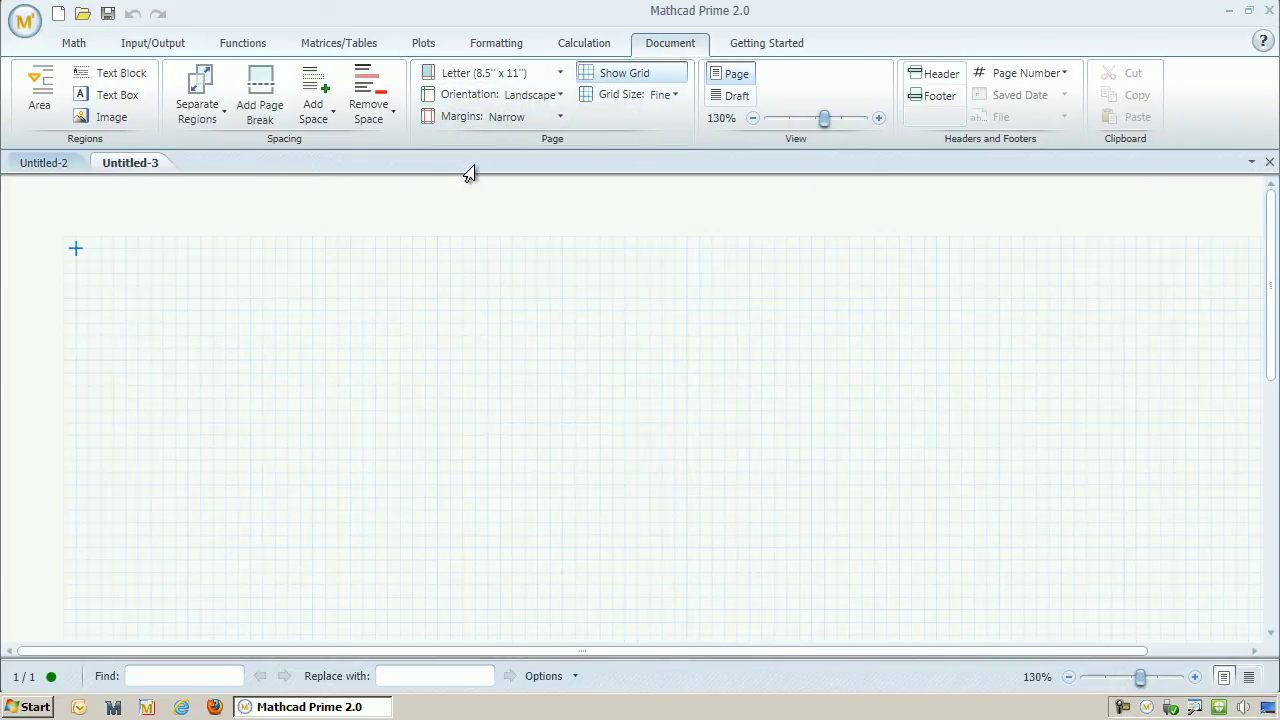
{"action": "key", "text": "ctrl+Tab"}
{"action": "left_click_drag", "start_coordinate": [516, 500], "coordinate": [182, 258]}
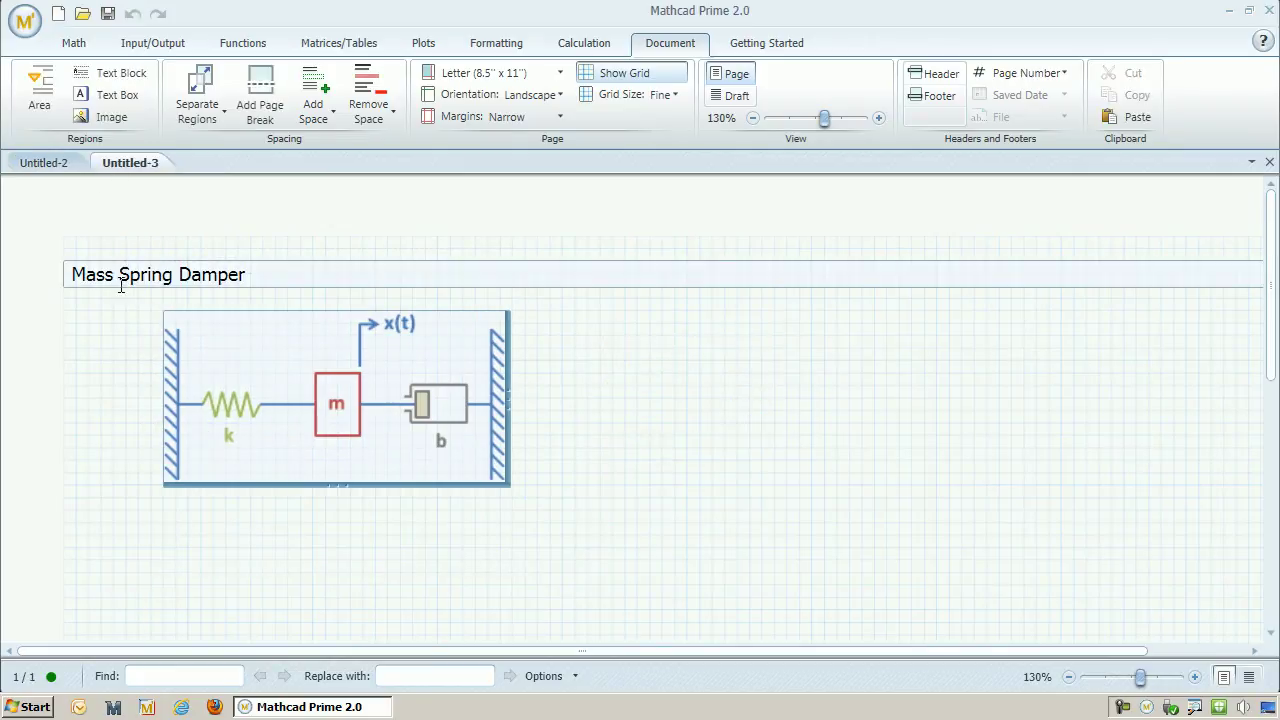
Step: Define the trial solution x(t) := a·e^(r·t) below the pasted diagram
{"action": "left_click", "coordinate": [123, 540]}
{"action": "scroll", "coordinate": [283, 497], "scroll_direction": "down", "scroll_amount": 3}
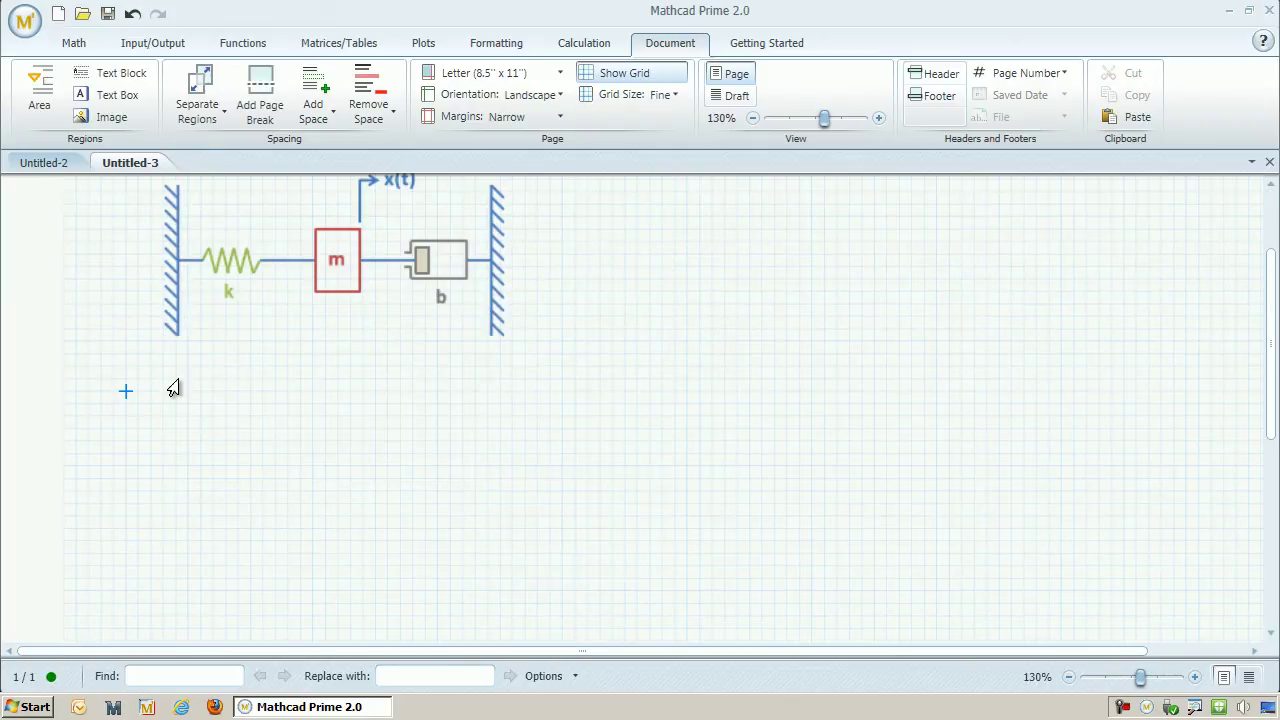
{"action": "type", "text": "x(t)"}
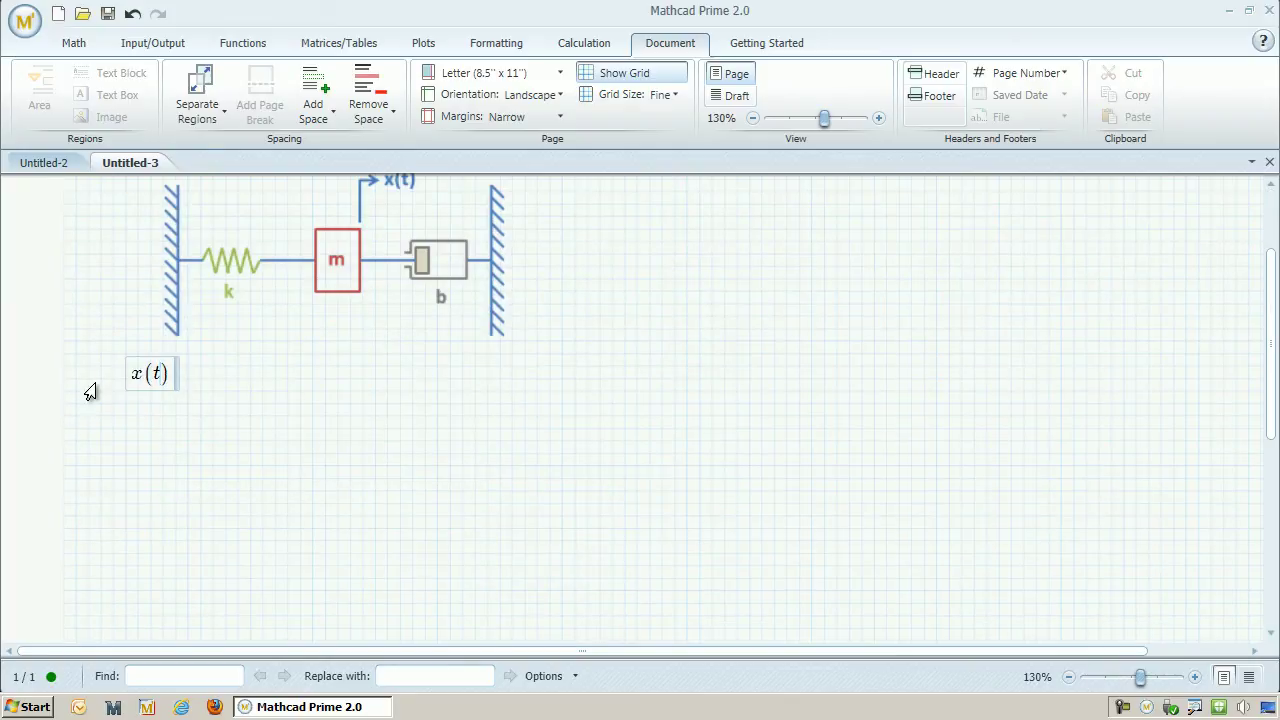
{"action": "type", "text": ":="}
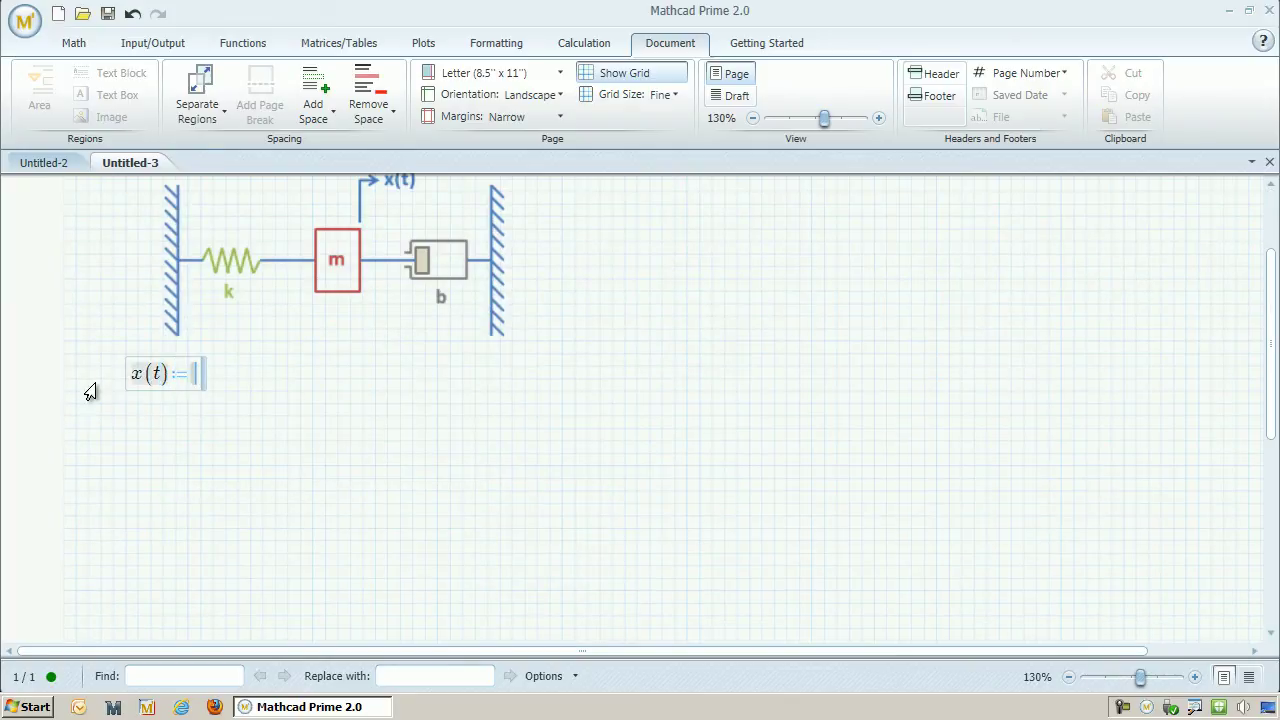
{"action": "type", "text": "a*"}
{"action": "type", "text": "e"}
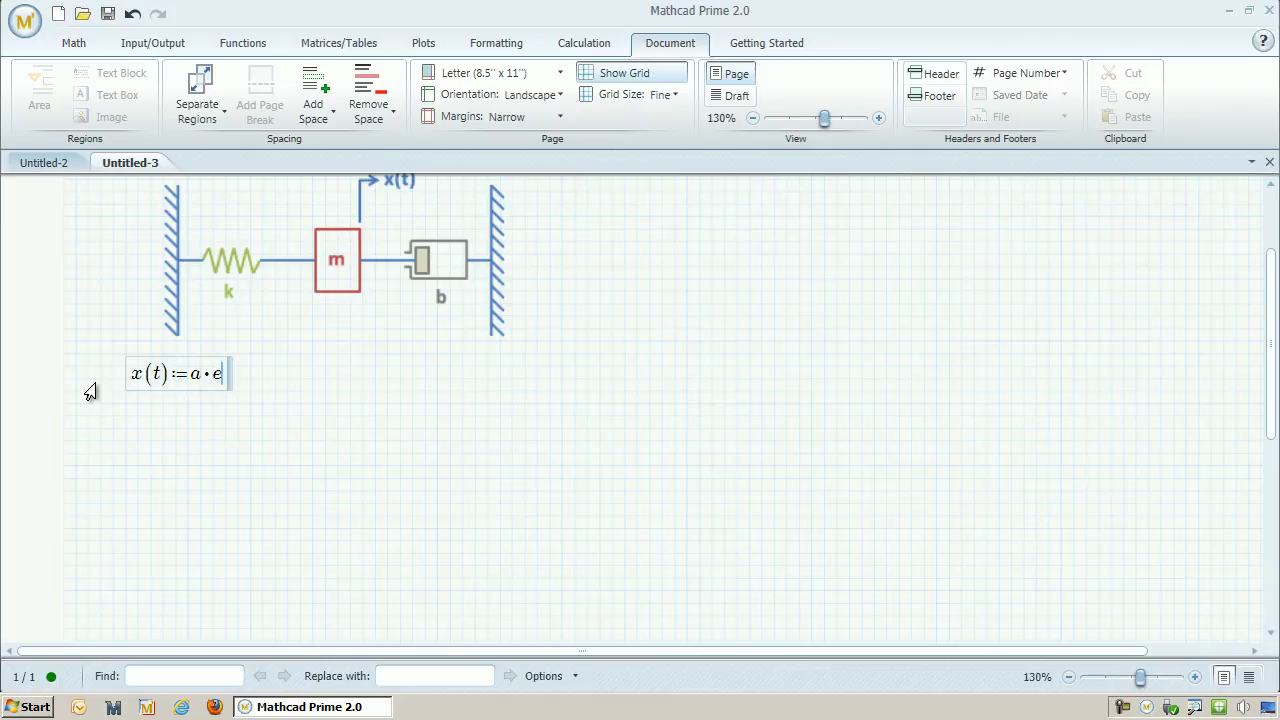
{"action": "type", "text": "^"}
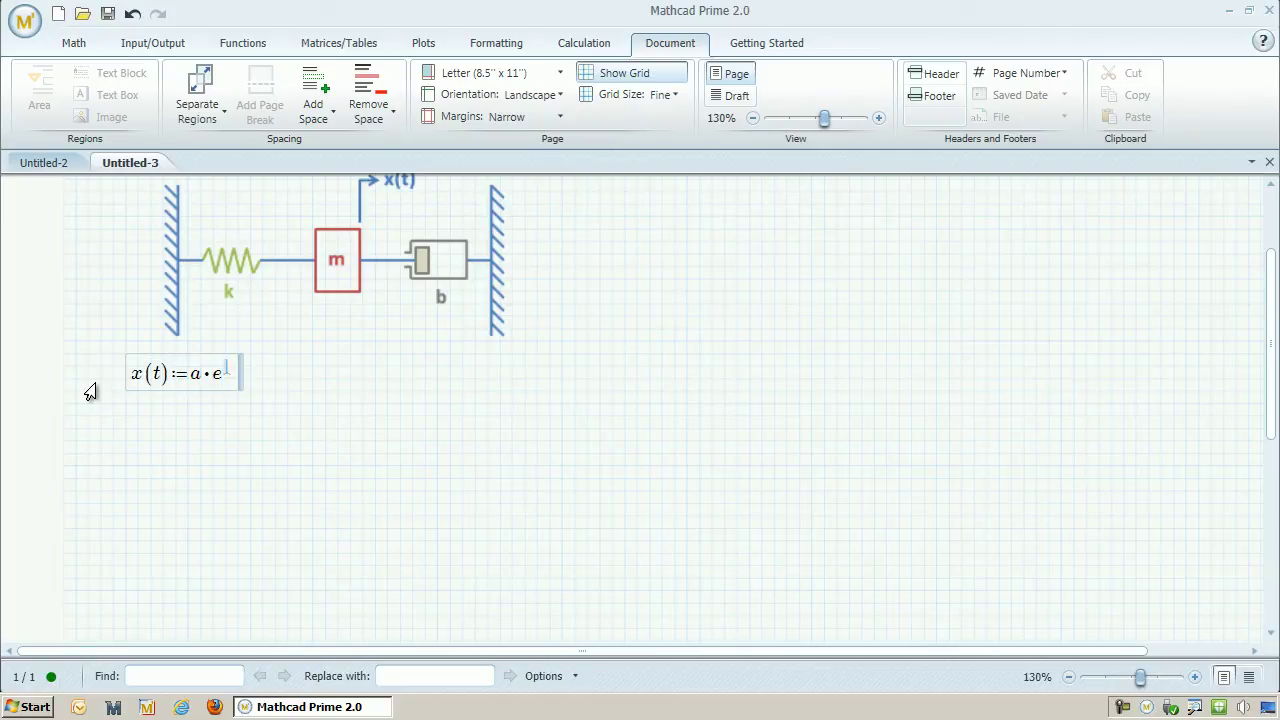
{"action": "type", "text": "r*"}
{"action": "left_click", "coordinate": [120, 455]}
{"action": "left_click", "coordinate": [74, 43]}
{"action": "left_click", "coordinate": [308, 88]}
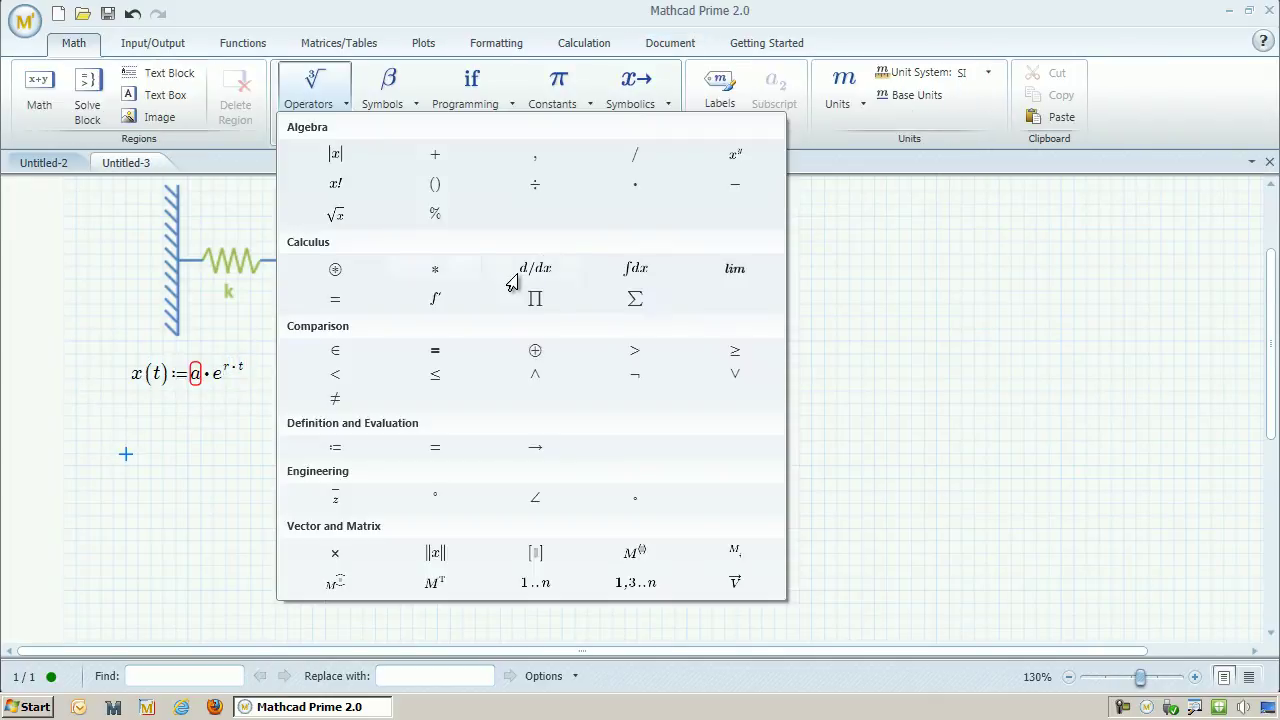
Step: Symbolically evaluate d/dt x(t) to get a·r·e^(r·t)
{"action": "left_click", "coordinate": [512, 283]}
{"action": "type", "text": "t "}
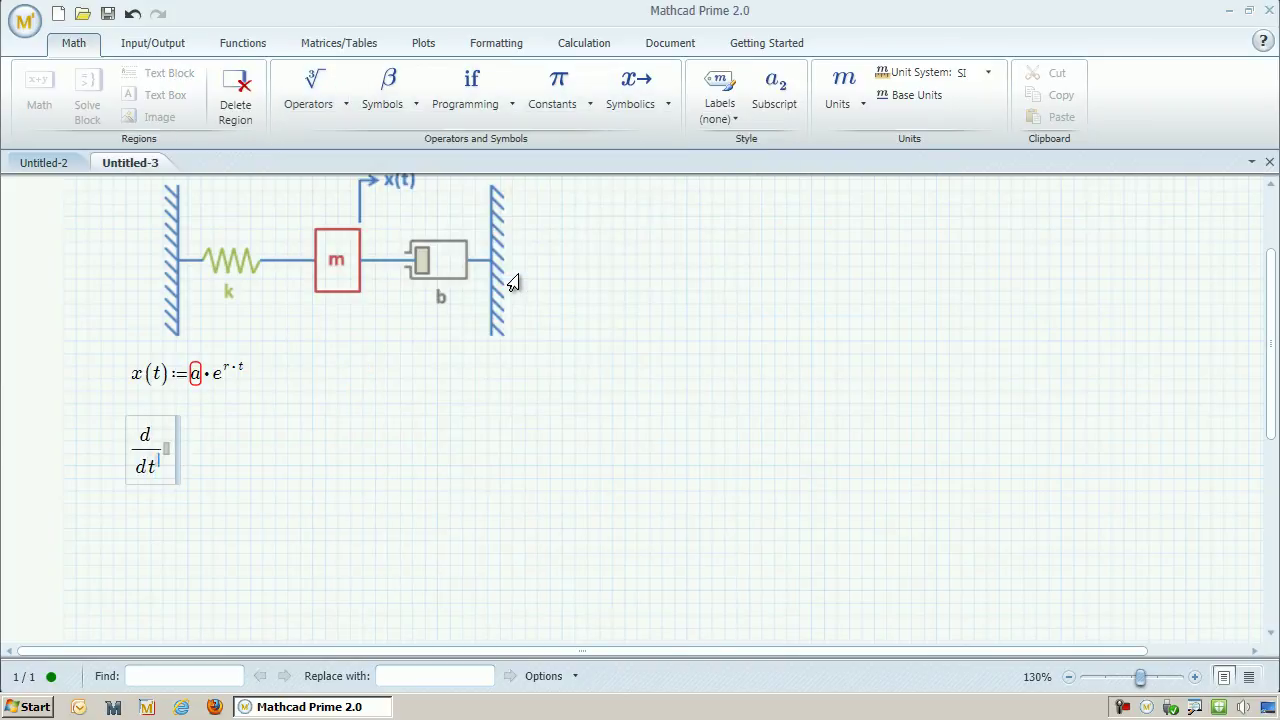
{"action": "type", "text": "x"}
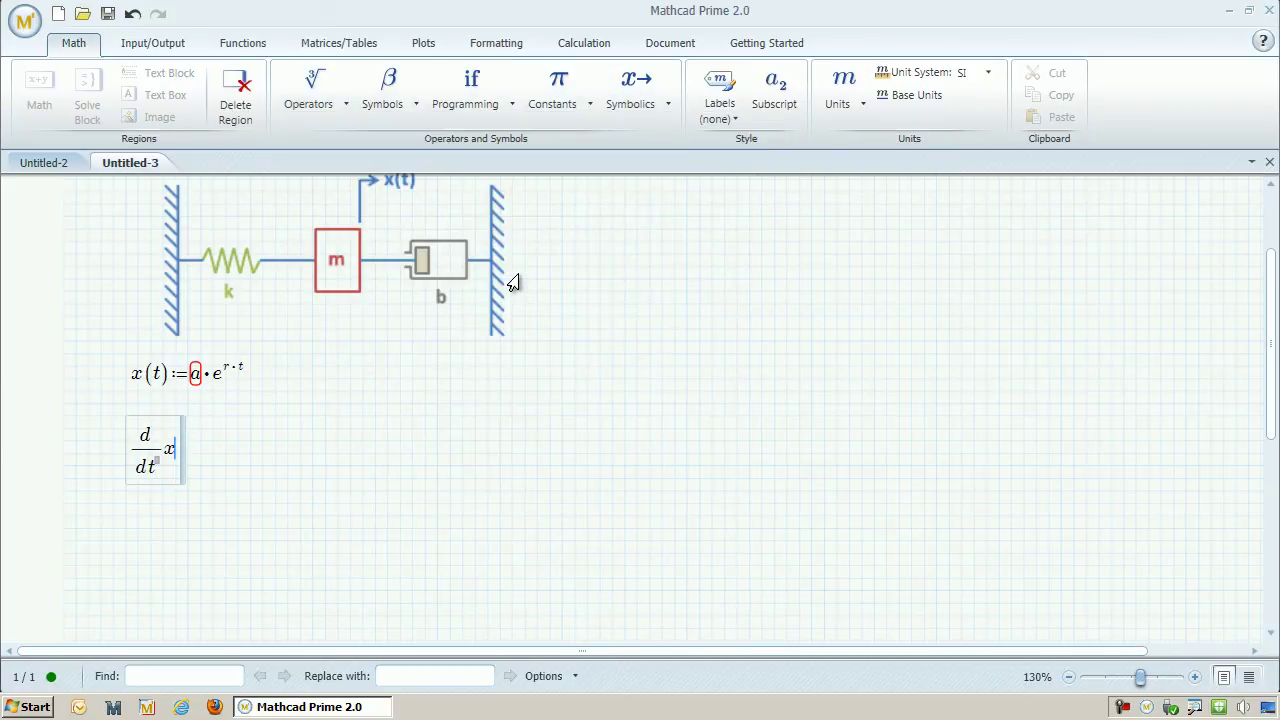
{"action": "type", "text": "(t"}
{"action": "left_click", "coordinate": [630, 88]}
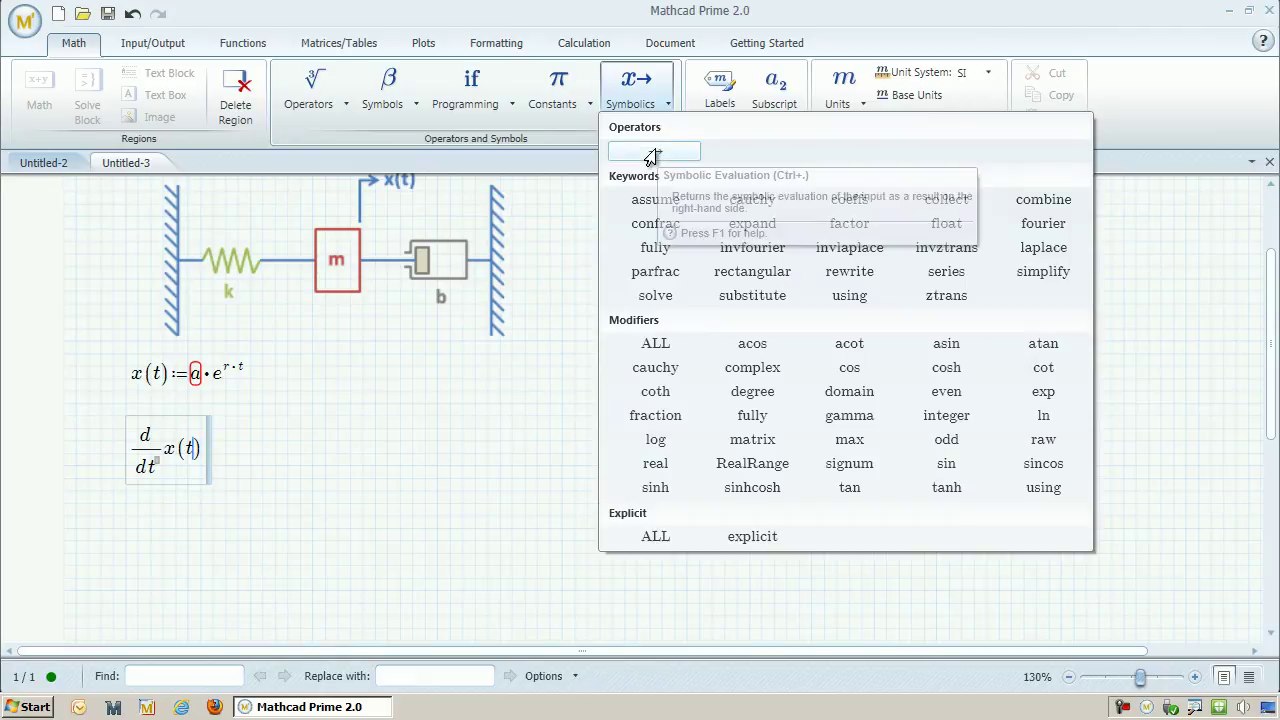
{"action": "left_click", "coordinate": [652, 157]}
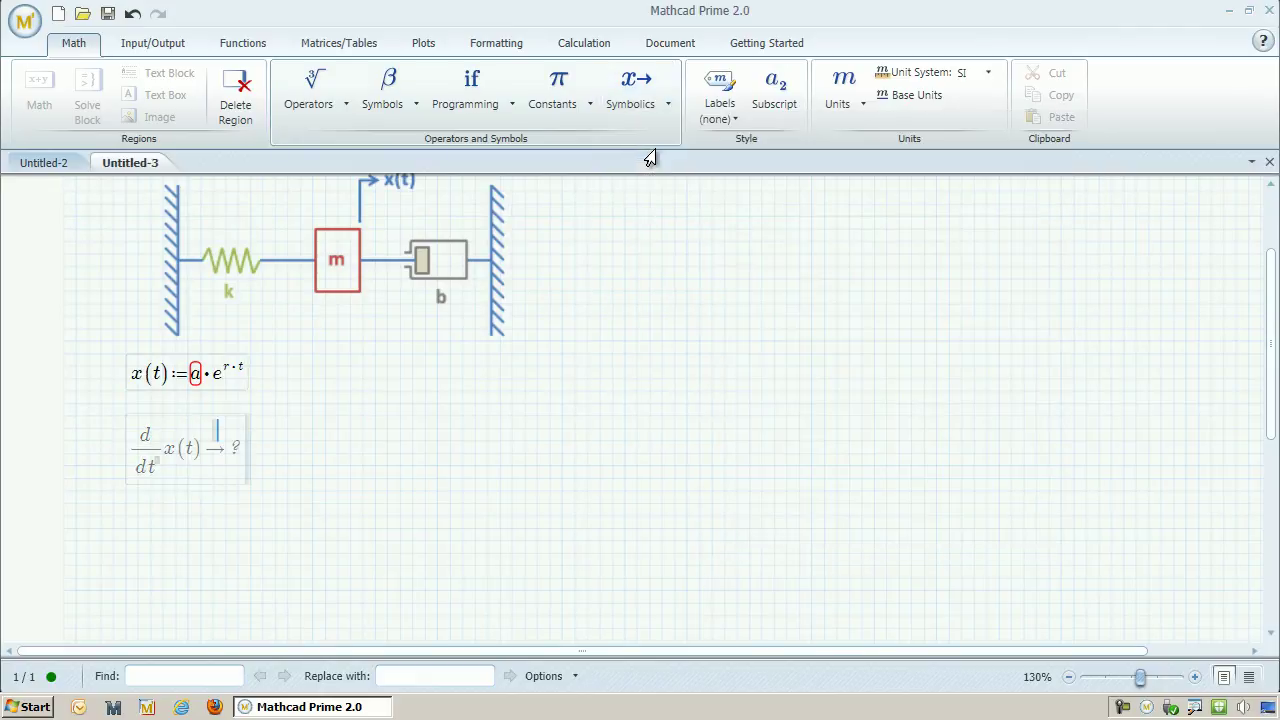
Step: Paste copies of the derivative, raising one to d²/dt² x(t) to give a·r²·e^(r·t)
{"action": "left_click", "coordinate": [158, 488]}
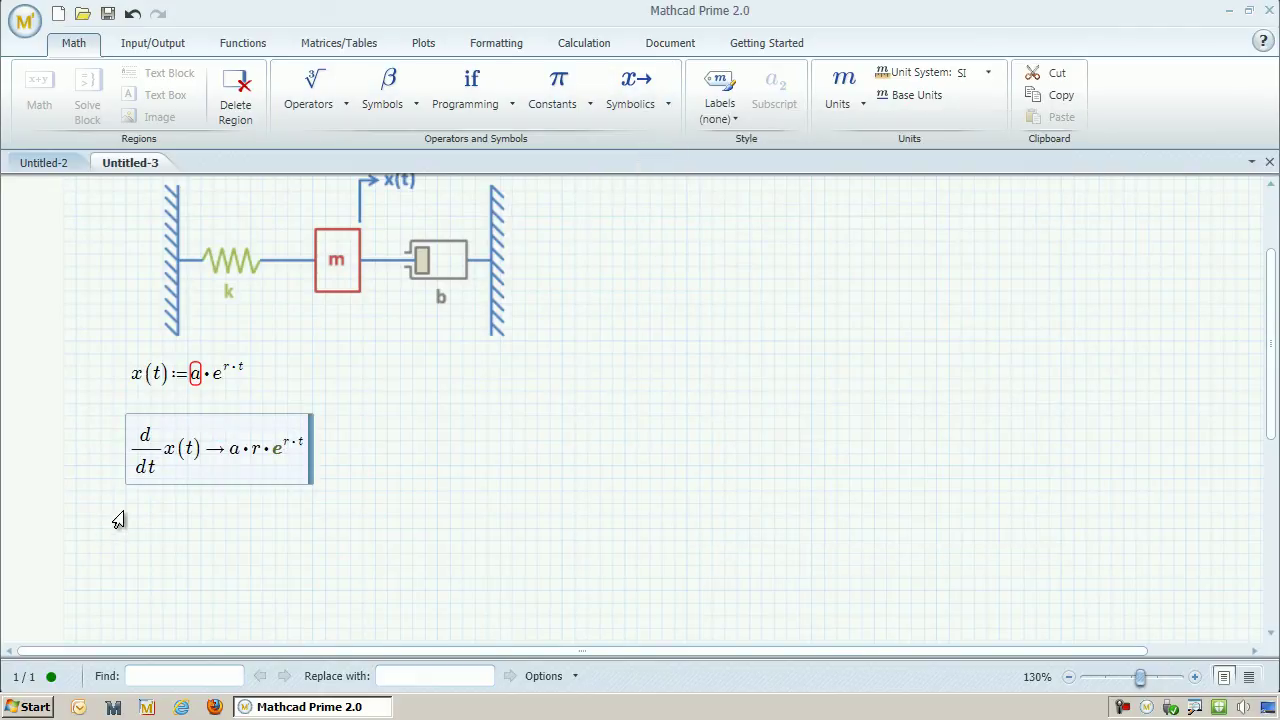
{"action": "left_click", "coordinate": [118, 519]}
{"action": "key", "text": "ctrl+v"}
{"action": "left_click", "coordinate": [155, 522]}
{"action": "type", "text": "^2"}
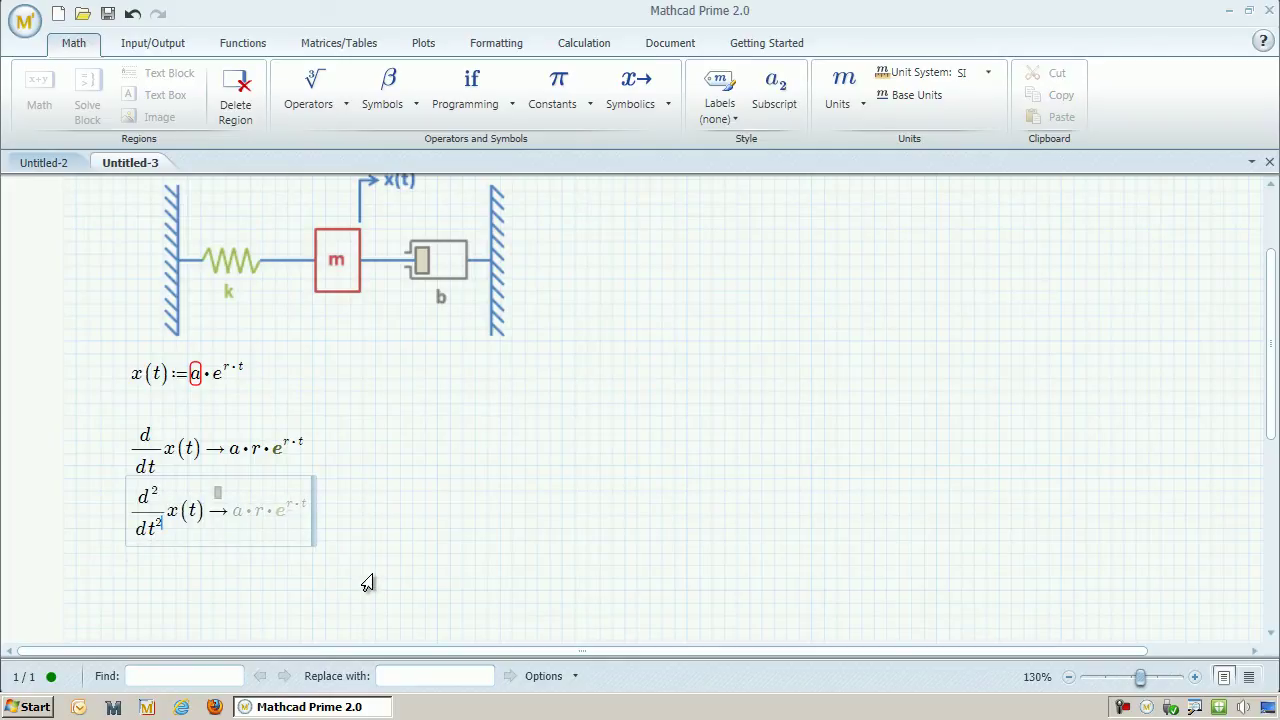
{"action": "left_click", "coordinate": [368, 583]}
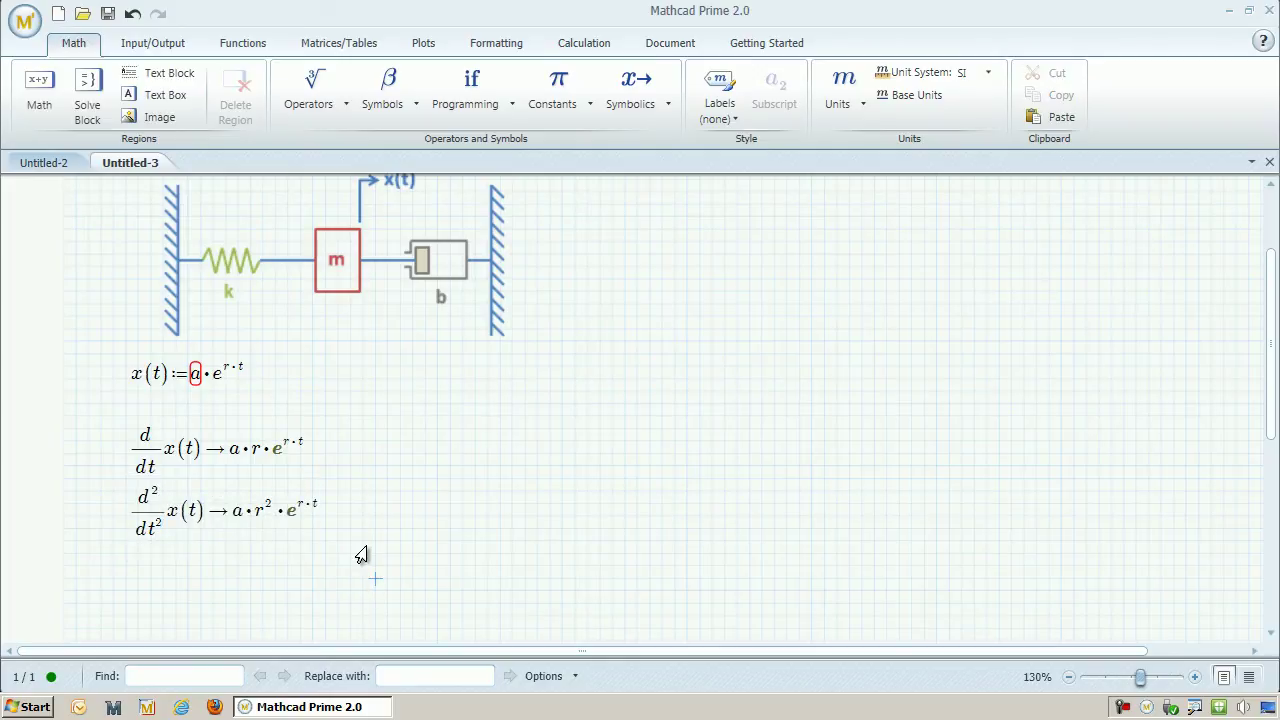
{"action": "scroll", "coordinate": [360, 551], "scroll_direction": "down", "scroll_amount": 2}
{"action": "left_click", "coordinate": [126, 517]}
{"action": "key", "text": "ctrl+v"}
Step: Edit the pasted derivative into m·d²/dt² x(t) + b·d/dt x(t) + k·x(t)
{"action": "left_click", "coordinate": [136, 527]}
{"action": "type", "text": "M*"}
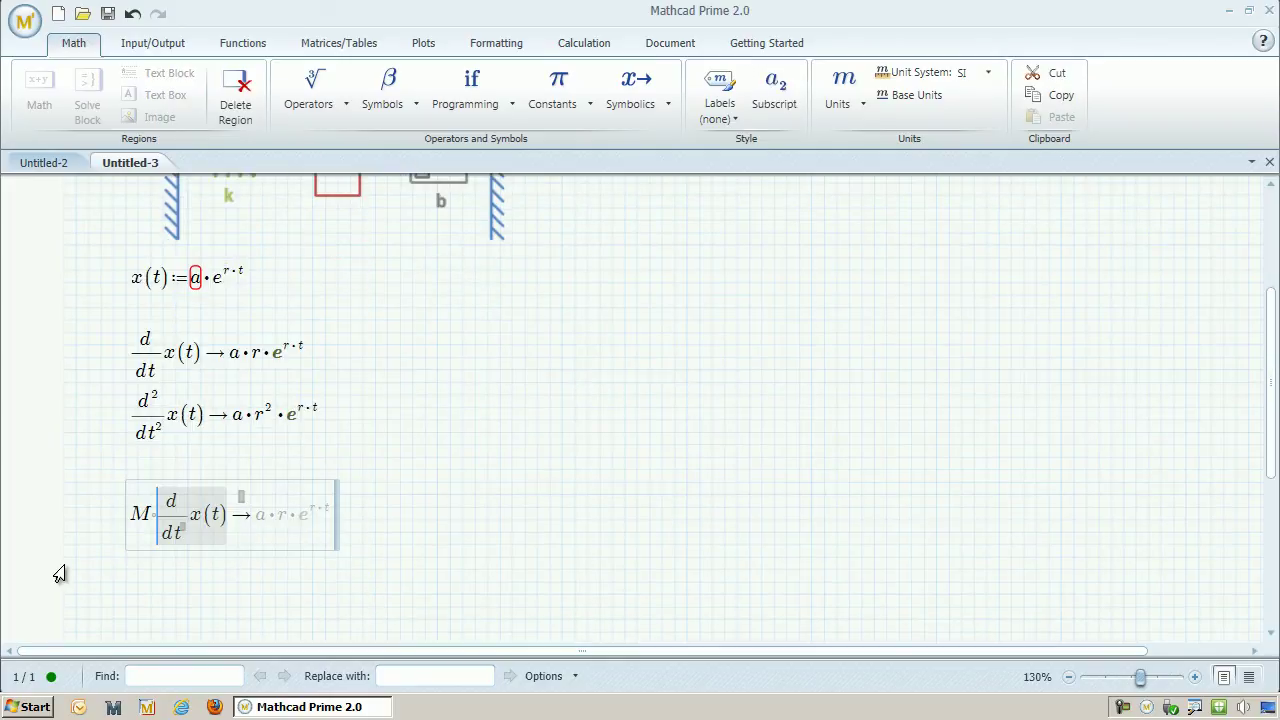
{"action": "key", "text": "Right"}
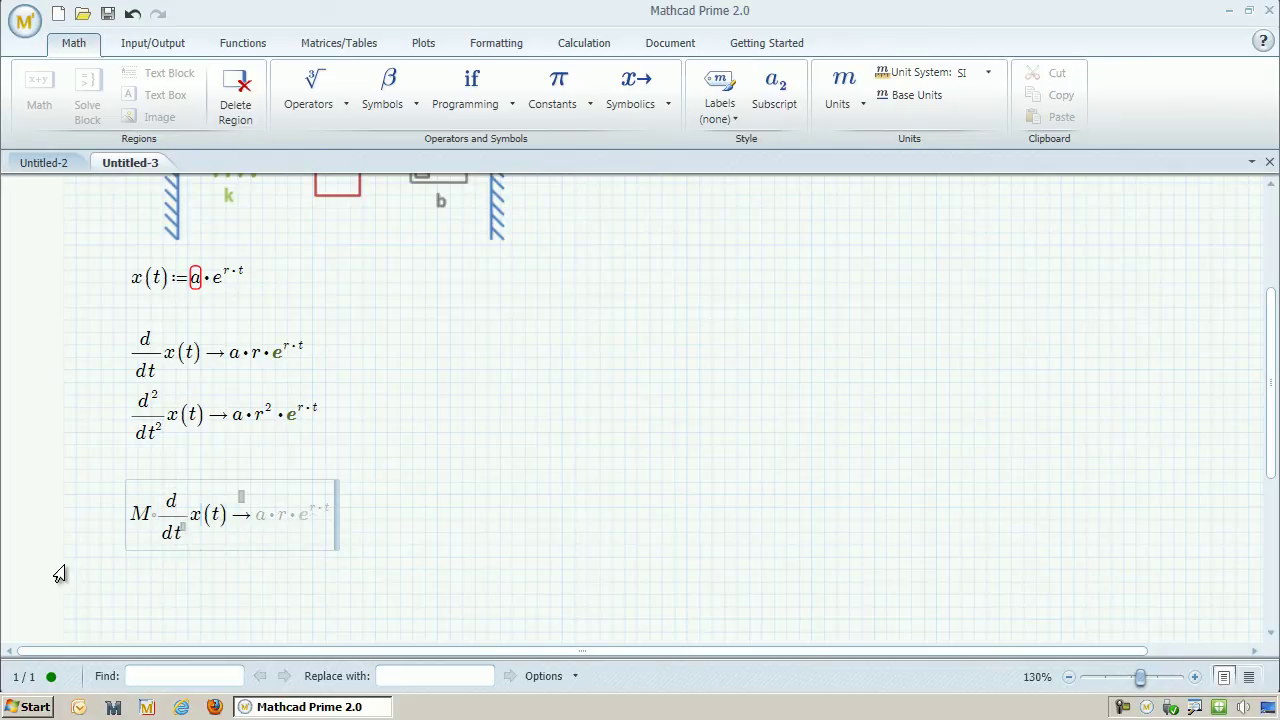
{"action": "type", "text": "^2"}
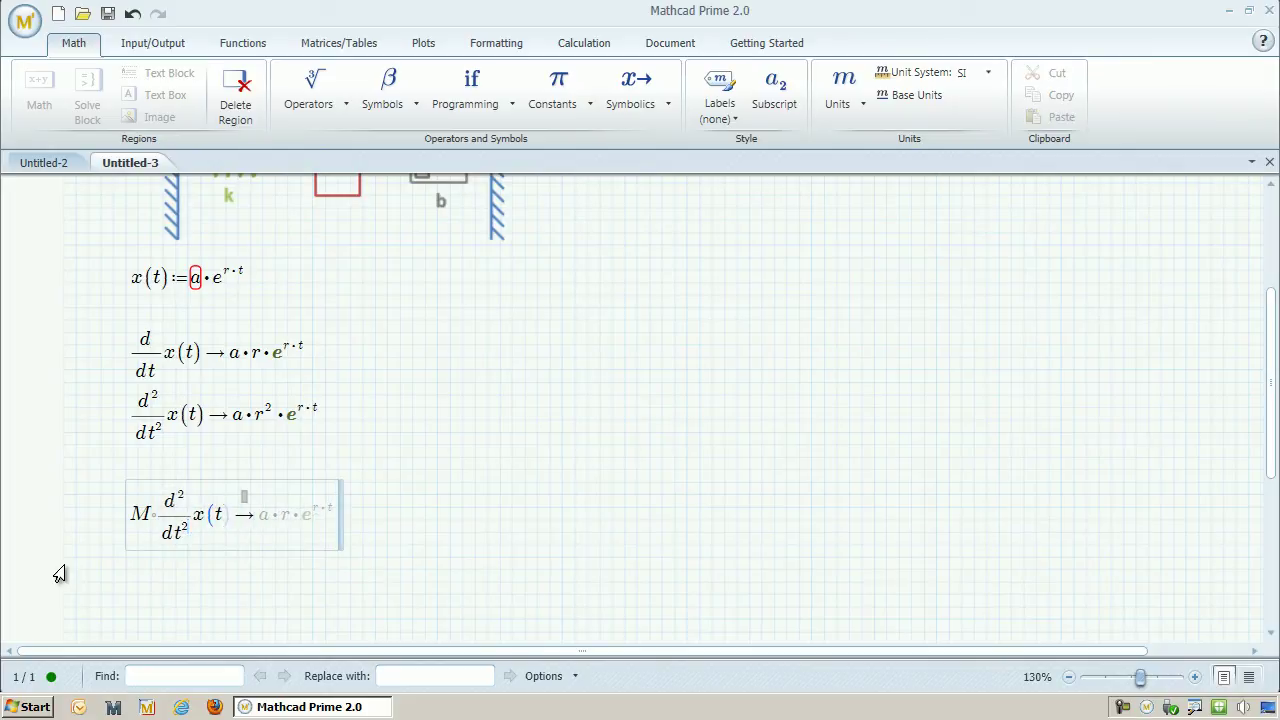
{"action": "key", "text": "Home"}
{"action": "type", "text": "m"}
{"action": "key", "text": "Delete"}
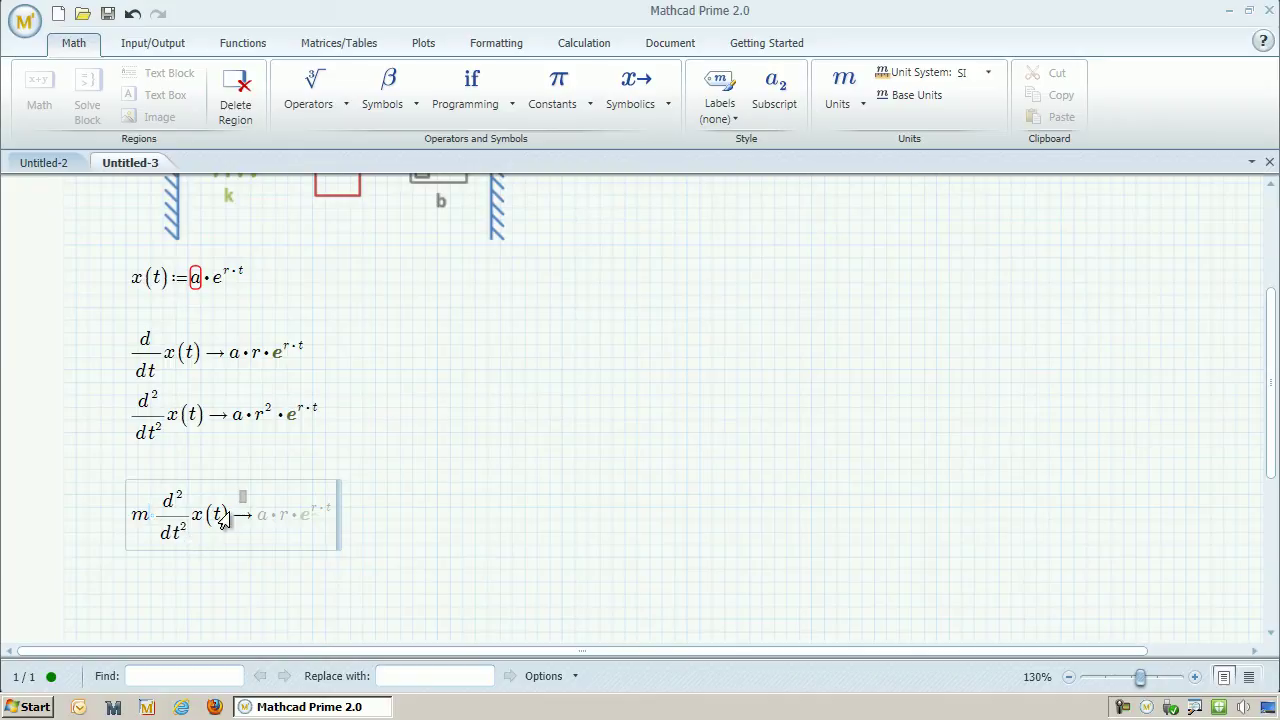
{"action": "type", "text": "+b*"}
{"action": "type", "text": "d/dt x(t)"}
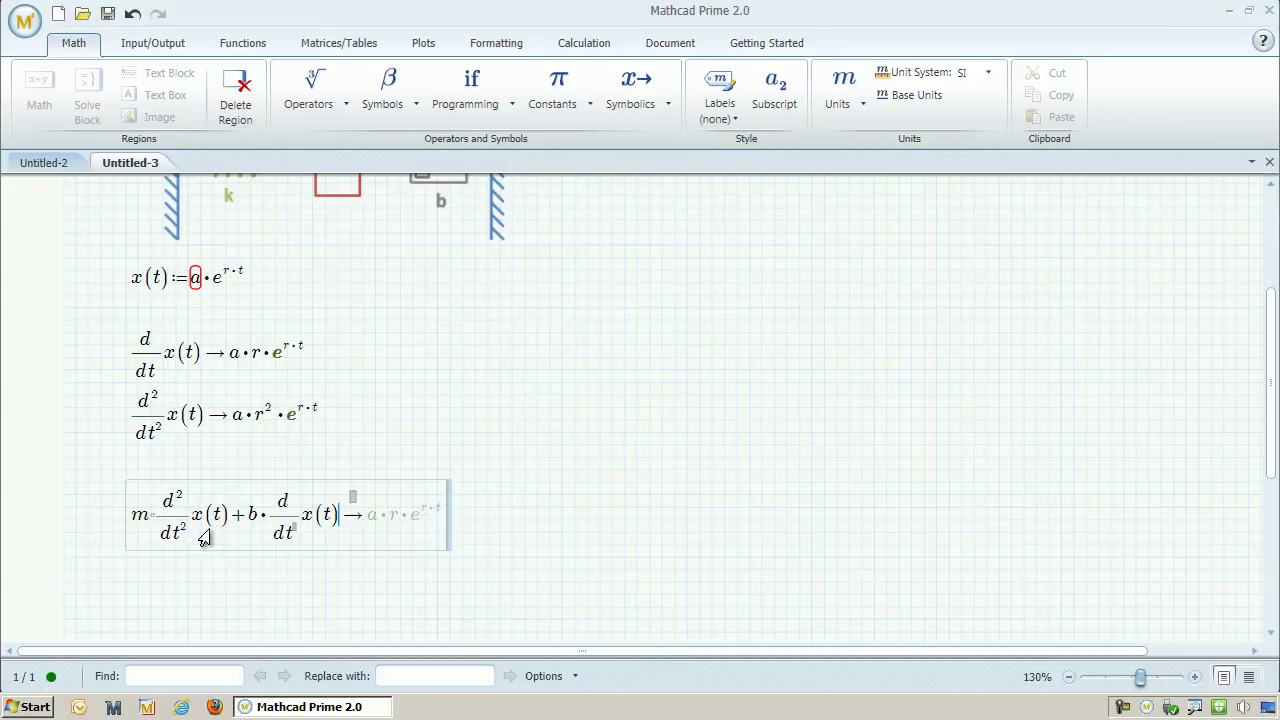
{"action": "type", "text": "+k*x"}
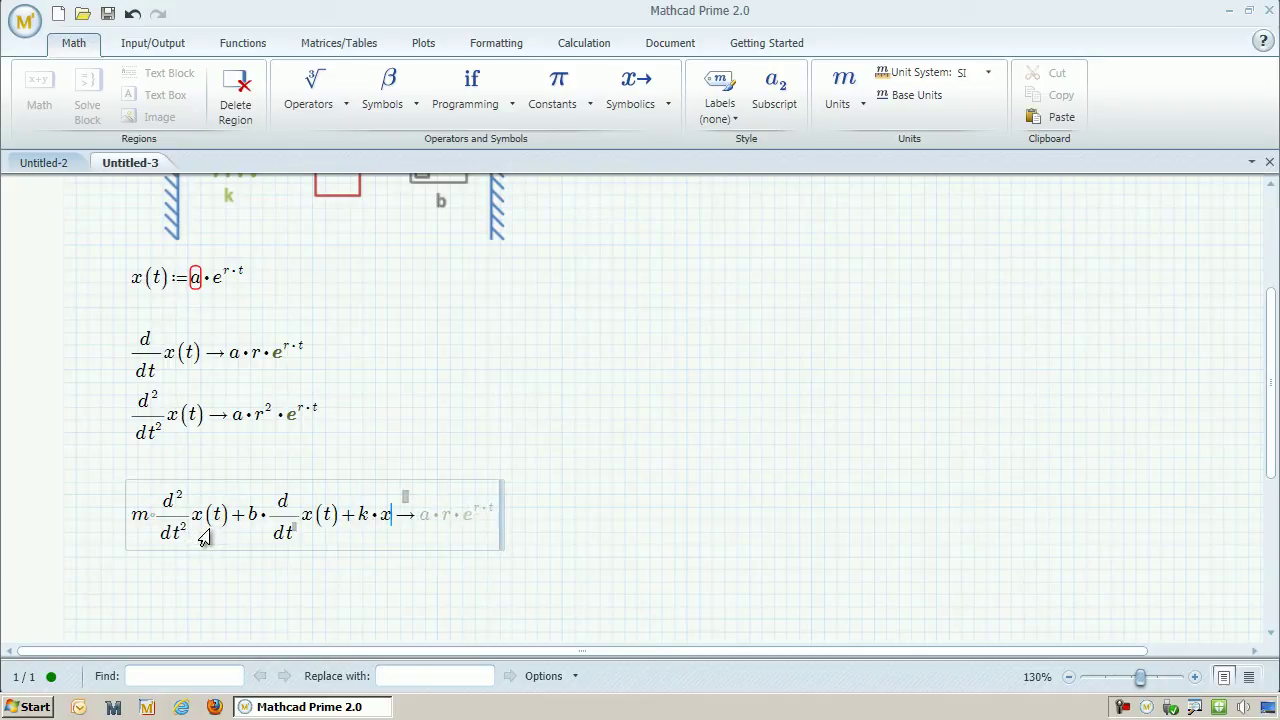
{"action": "type", "text": "(t"}
Step: Evaluate it symbolically with factor, giving e^(r·t)·a·(m·r²+b·r+k), and select the result
{"action": "left_click", "coordinate": [487, 433]}
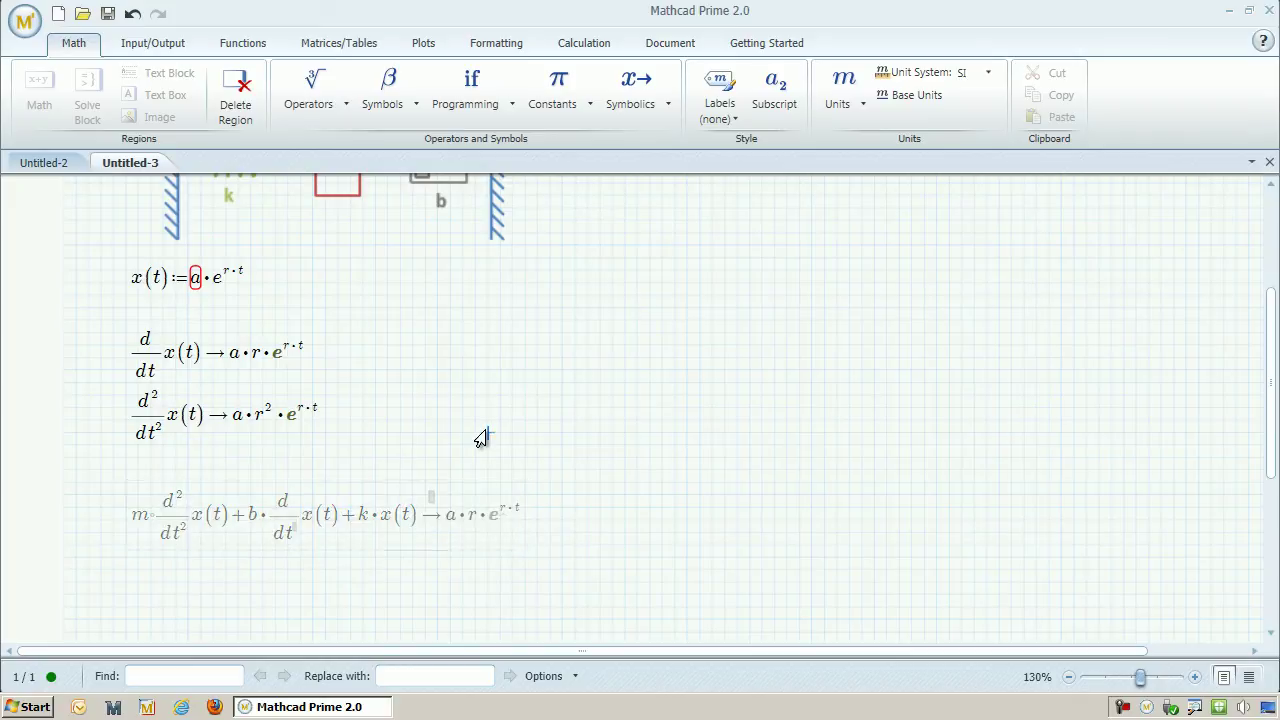
{"action": "left_click", "coordinate": [432, 505]}
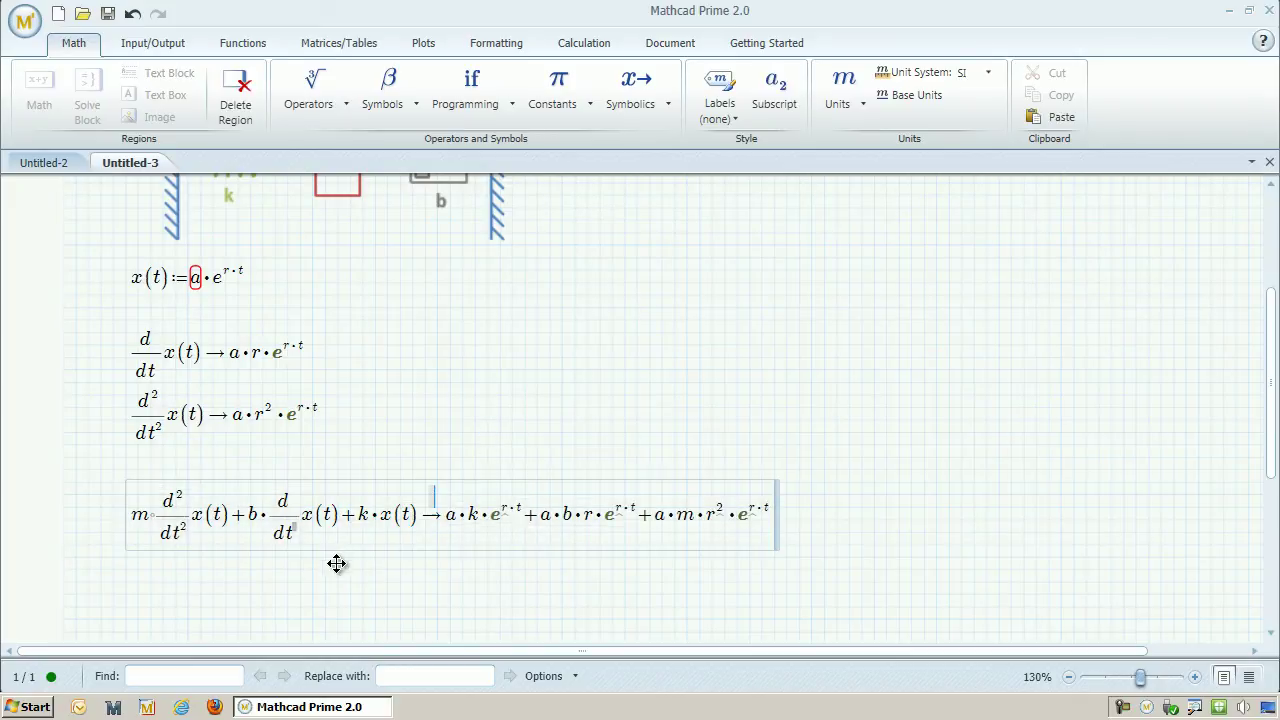
{"action": "type", "text": "factor"}
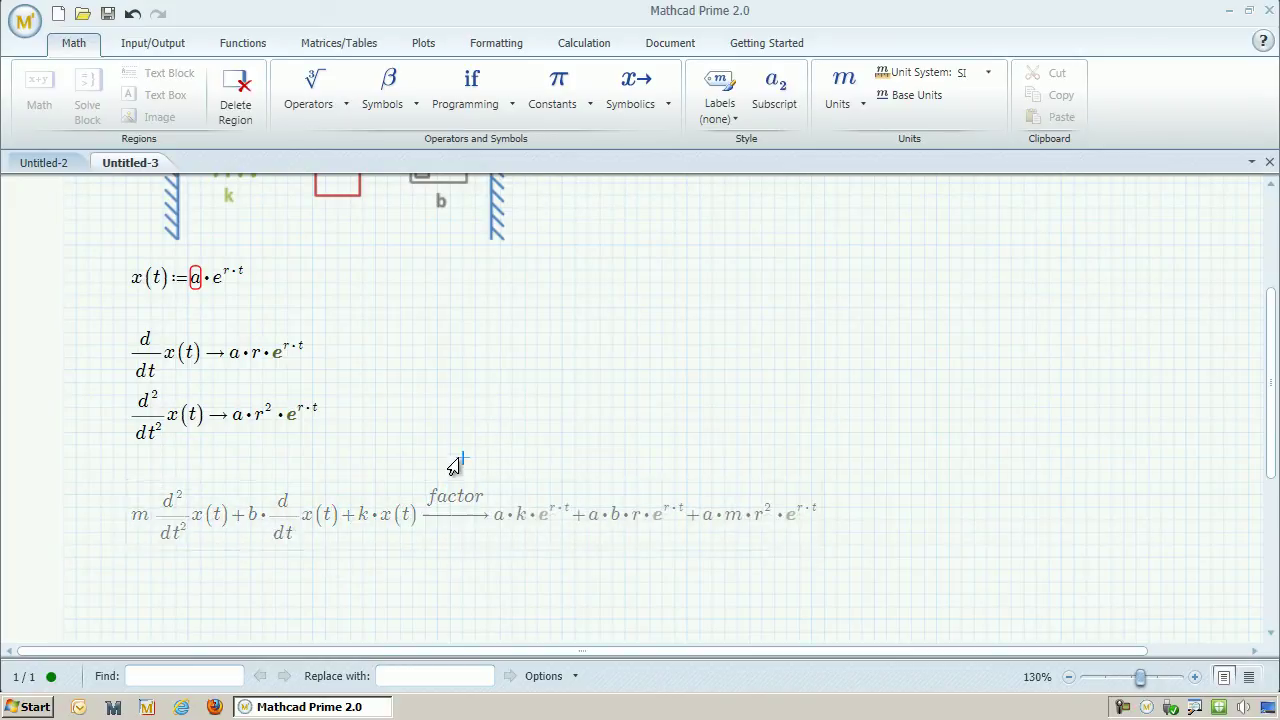
{"action": "left_click", "coordinate": [460, 459]}
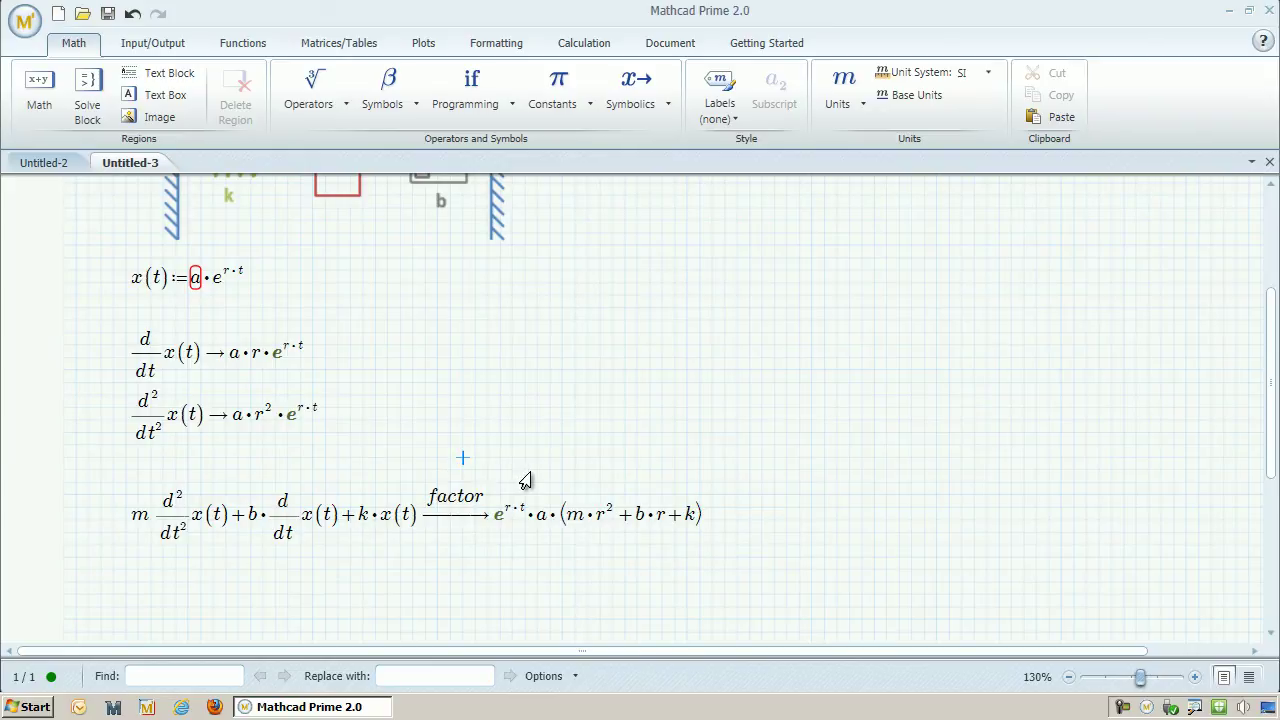
{"action": "scroll", "coordinate": [350, 460], "scroll_direction": "down", "scroll_amount": 2}
{"action": "left_click", "coordinate": [175, 437]}
Step: Paste a copy of the factored line below, set it equal to 0, and solve for r
{"action": "key", "text": "ctrl+c"}
{"action": "left_click", "coordinate": [114, 491]}
{"action": "key", "text": "ctrl+v"}
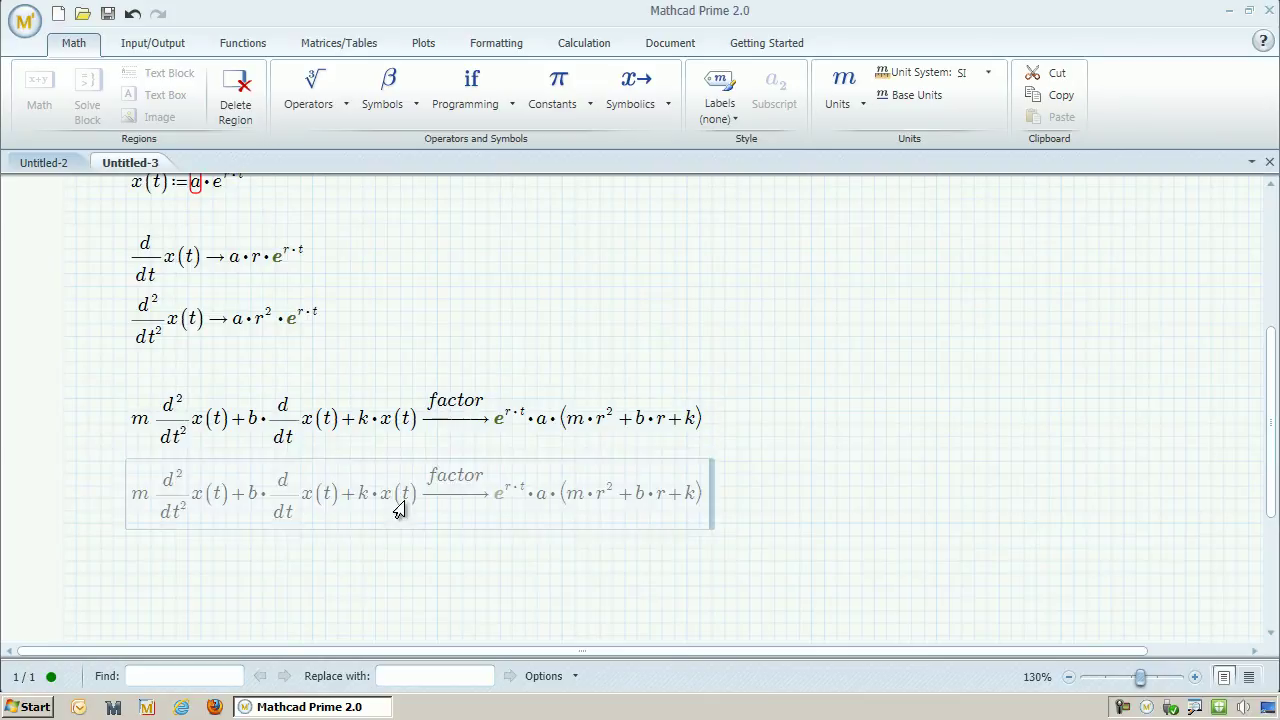
{"action": "left_click", "coordinate": [408, 500]}
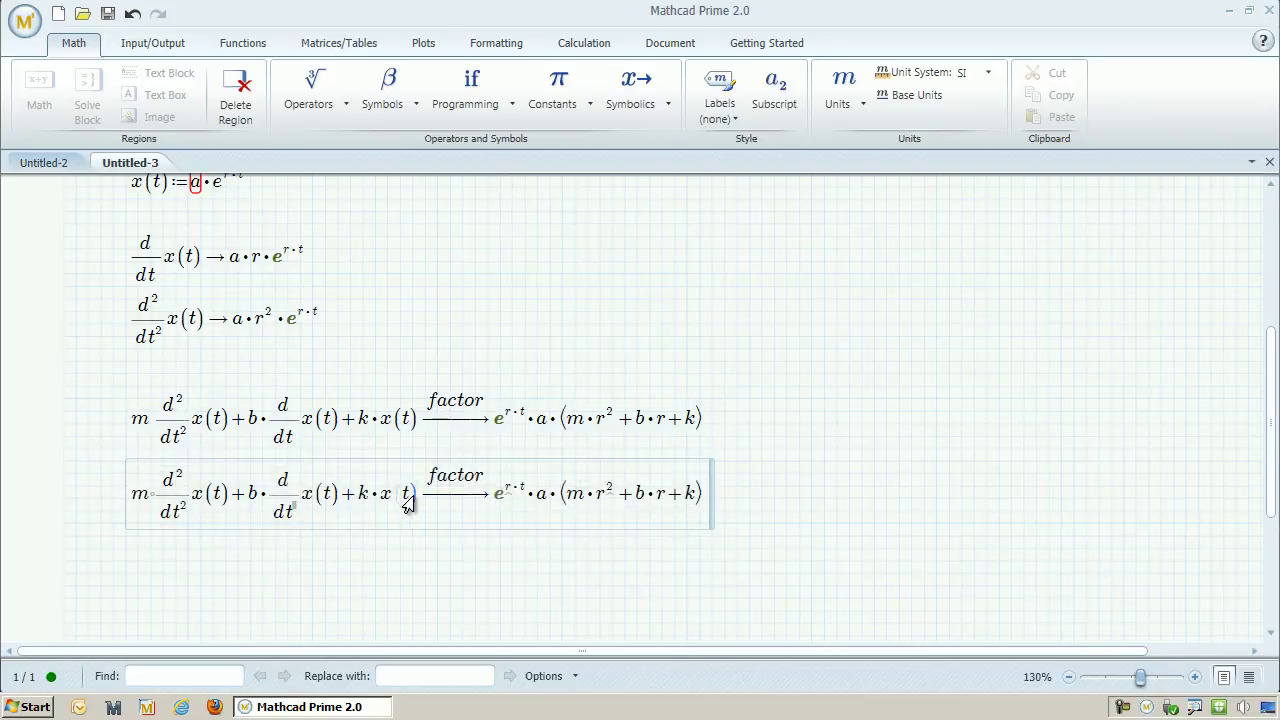
{"action": "key", "text": "ctrl+equal"}
{"action": "type", "text": "0"}
{"action": "double_click", "coordinate": [470, 477]}
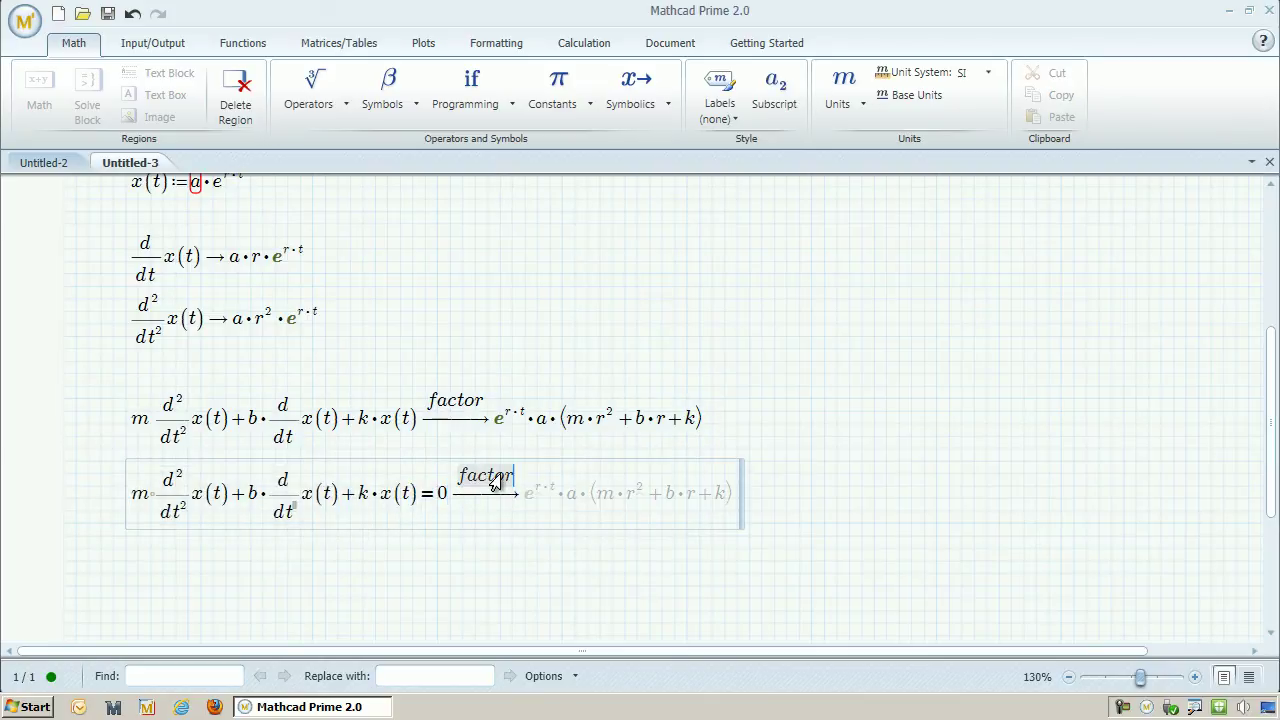
{"action": "type", "text": "solve,r"}
{"action": "left_click", "coordinate": [803, 517]}
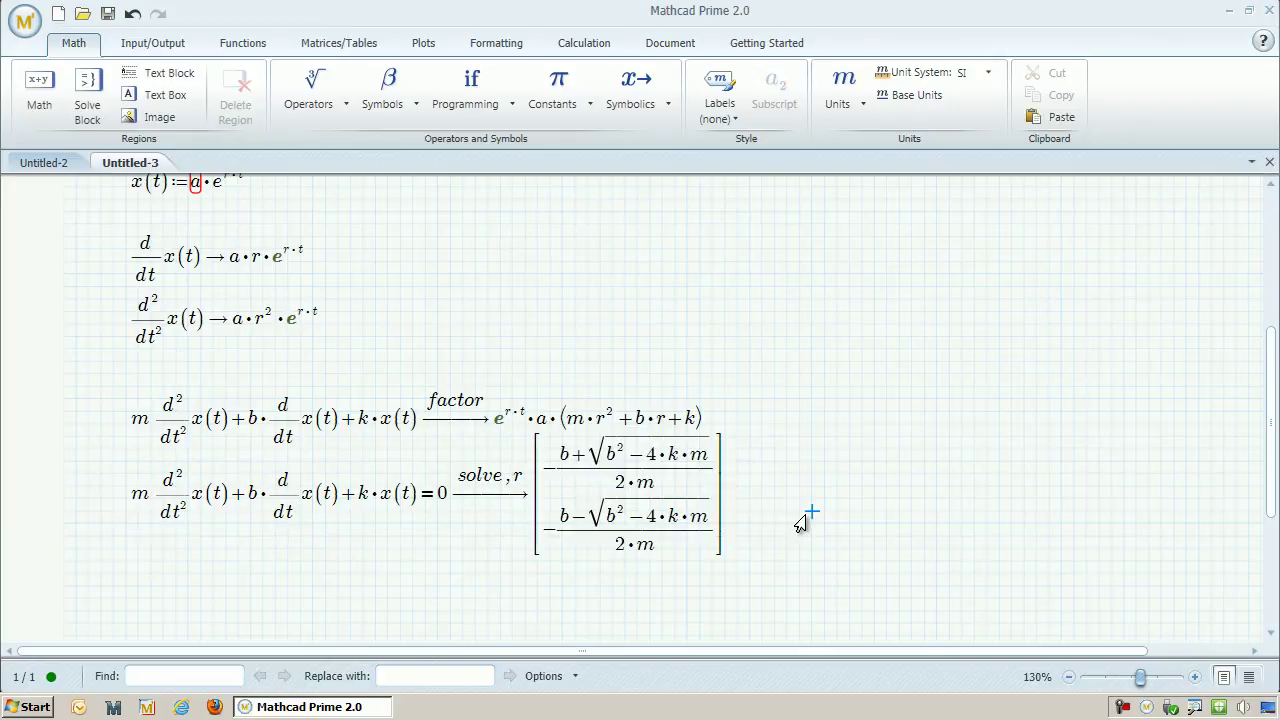
Step: Assign the solve result to r with r :=
{"action": "scroll", "coordinate": [801, 531], "scroll_direction": "down", "scroll_amount": 1}
{"action": "scroll", "coordinate": [801, 531], "scroll_direction": "down", "scroll_amount": 2}
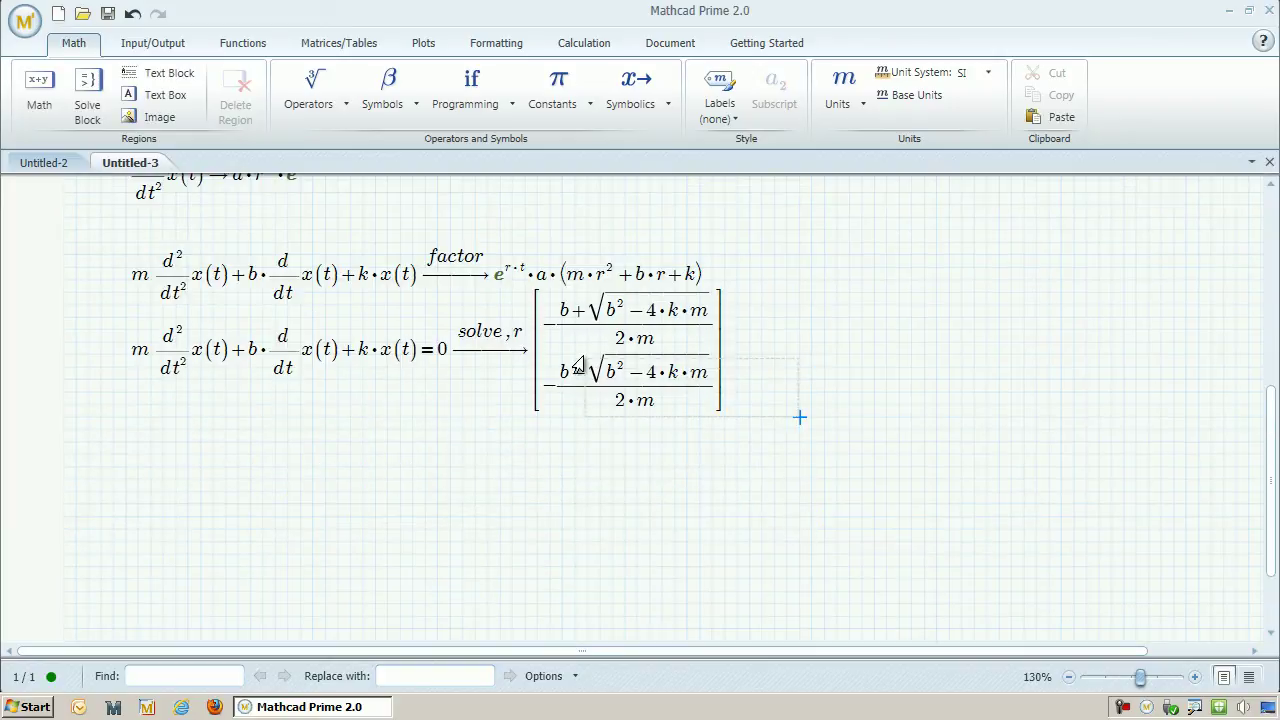
{"action": "left_click", "coordinate": [126, 380]}
{"action": "type", "text": "r "}
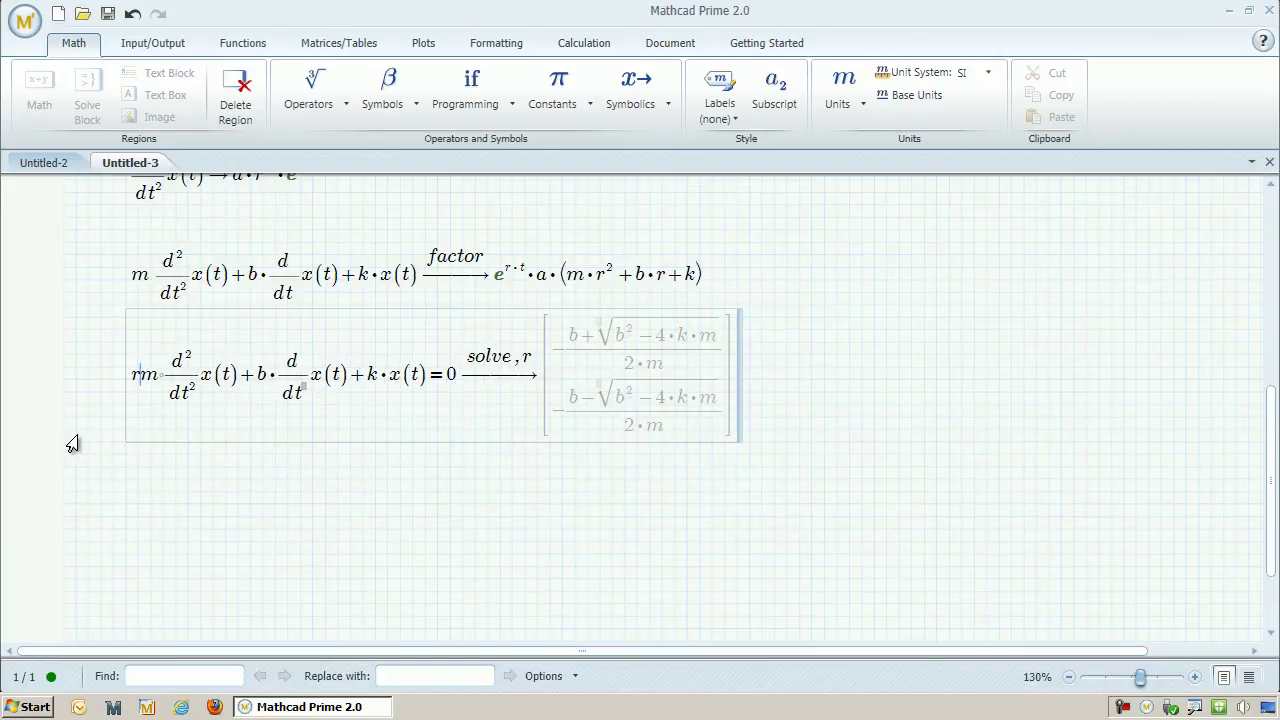
{"action": "type", "text": ":="}
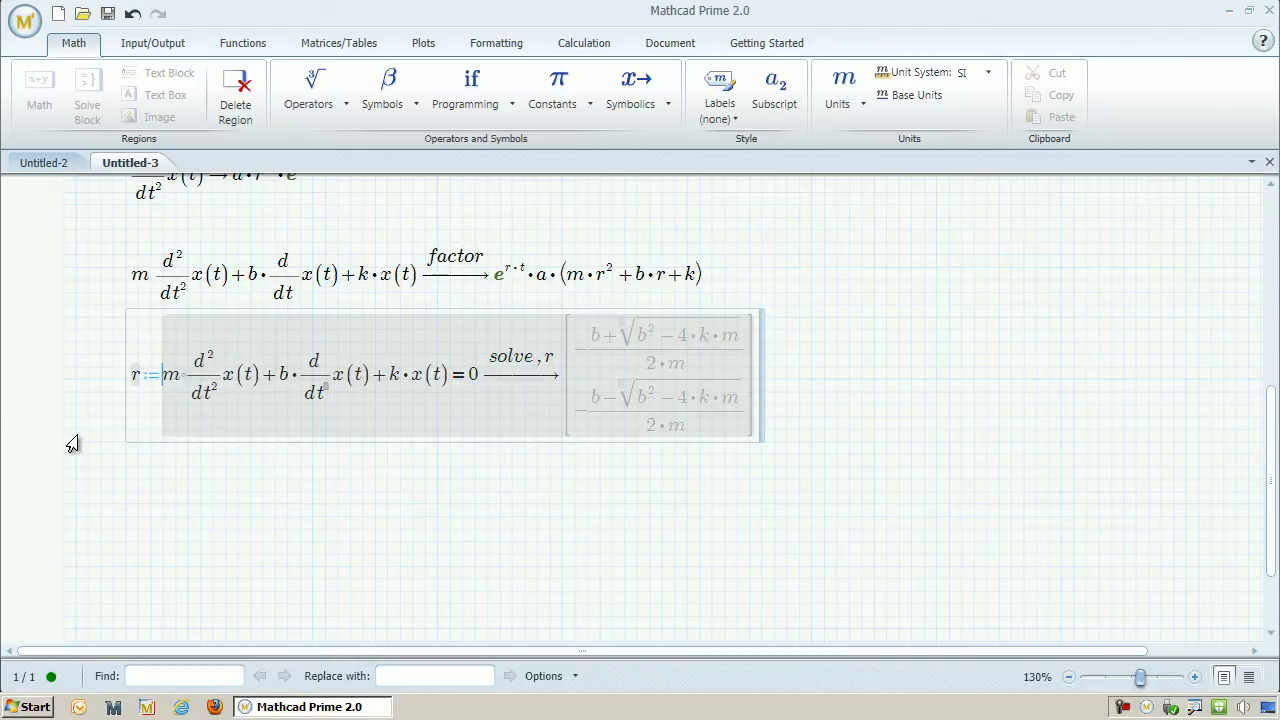
{"action": "key", "text": "Return"}
Step: Evaluate r with m=1, b=5, k=6 substituted, giving roots −3 and −2
{"action": "type", "text": "r"}
{"action": "key", "text": "ctrl+period"}
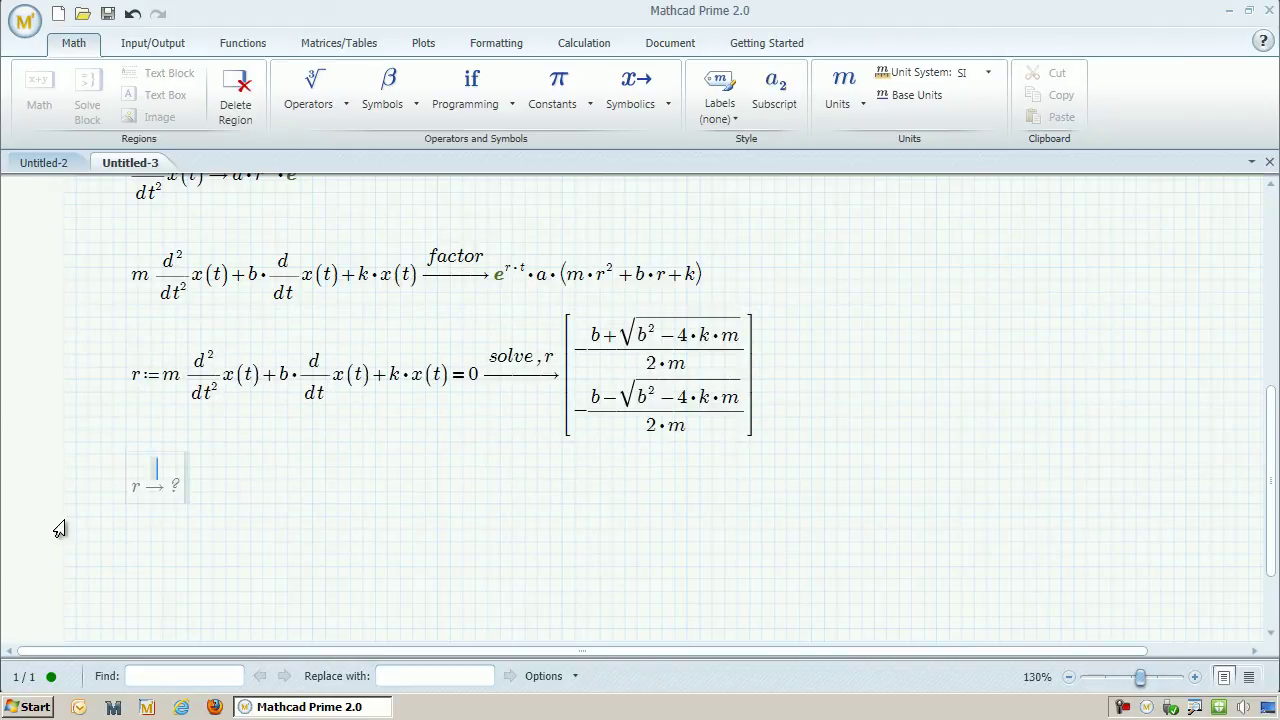
{"action": "key", "text": "ctrl+shift+period"}
{"action": "type", "text": "substitute,"}
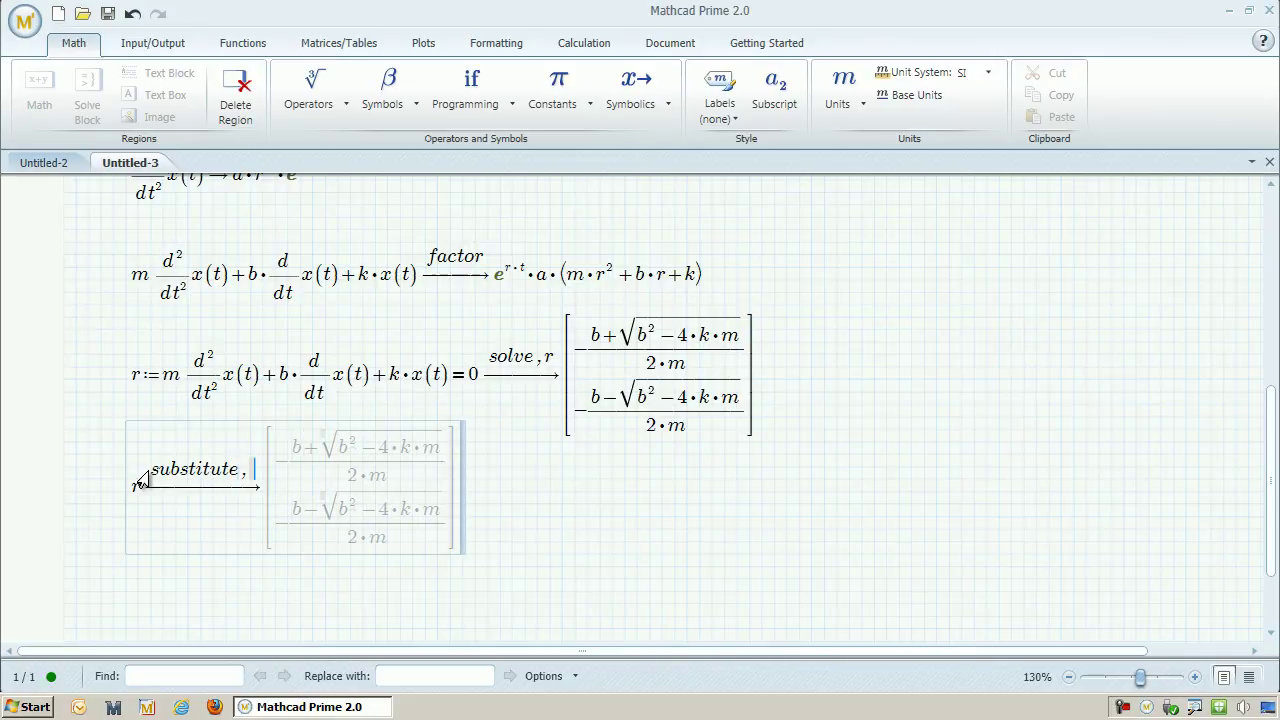
{"action": "type", "text": "m"}
{"action": "key", "text": "ctrl+equal"}
{"action": "type", "text": "1,b"}
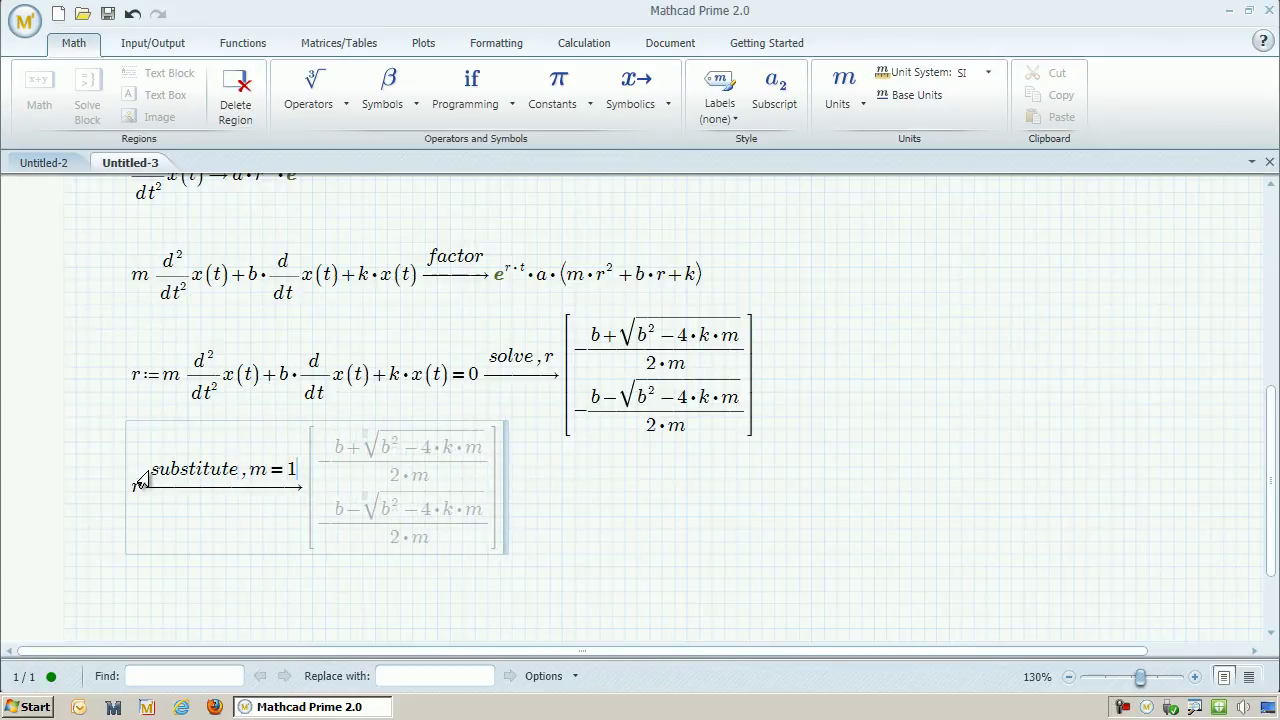
{"action": "key", "text": "ctrl+equal"}
{"action": "type", "text": "5,k"}
{"action": "key", "text": "ctrl+equal"}
{"action": "type", "text": "6"}
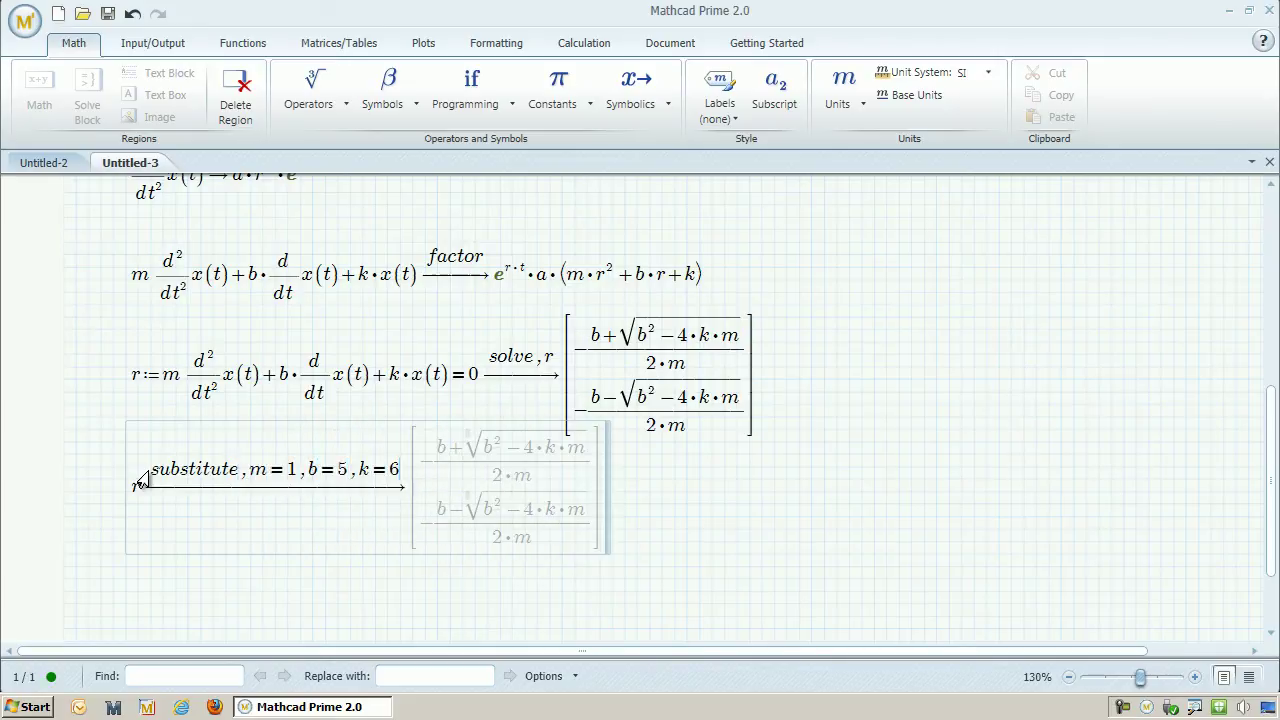
{"action": "left_click", "coordinate": [715, 521]}
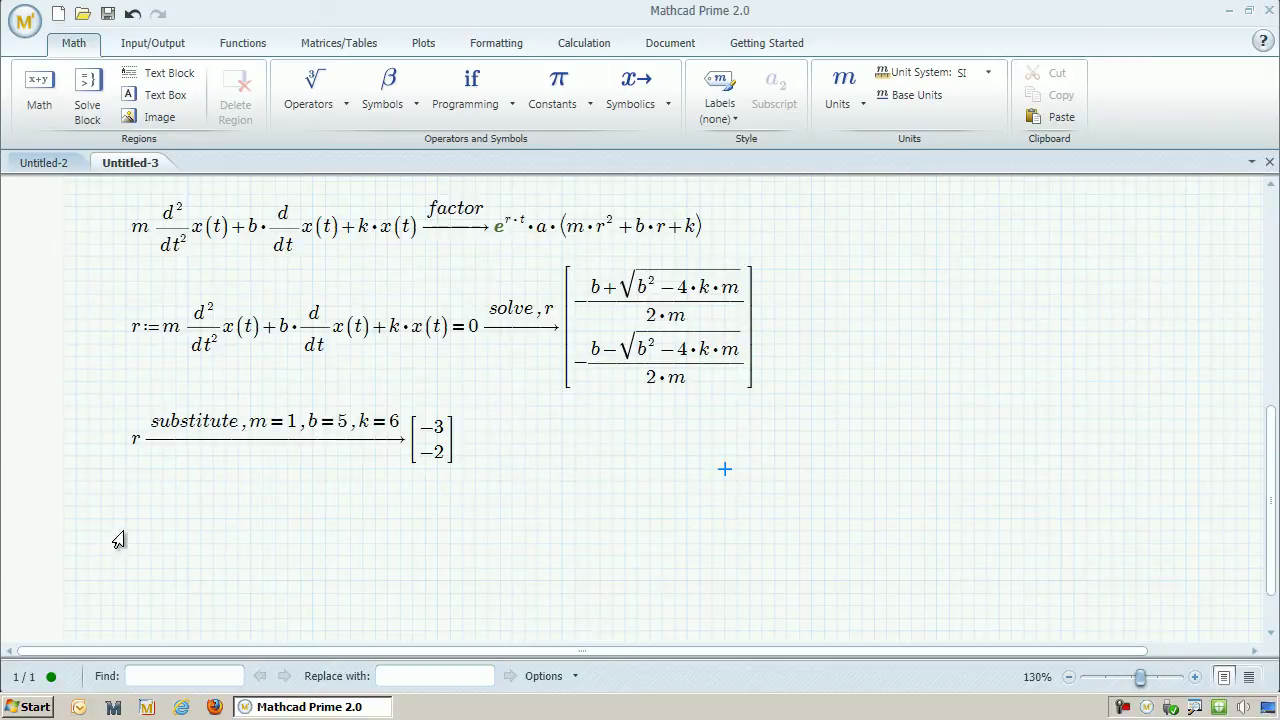
{"action": "scroll", "coordinate": [120, 535], "scroll_direction": "up", "scroll_amount": 3}
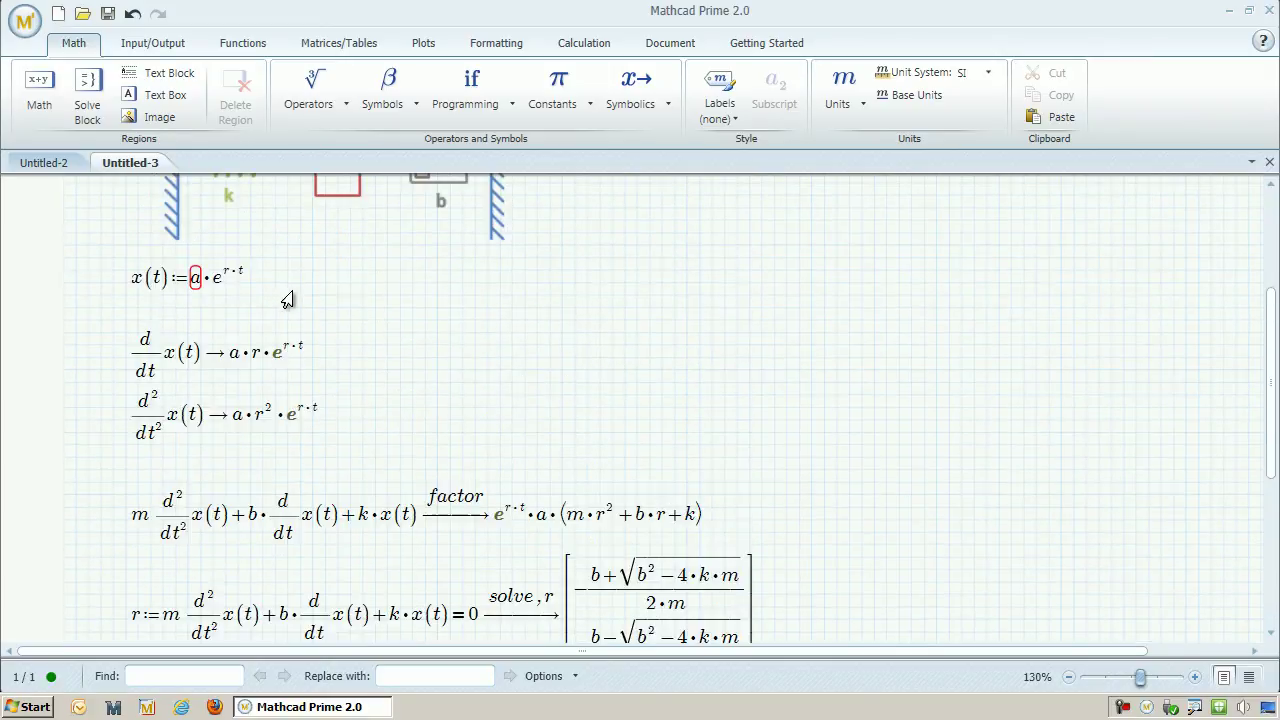
Step: Paste a copy of x(t) below the roots and subscript it as a0·e^(r0·t)
{"action": "left_click", "coordinate": [286, 294]}
{"action": "left_click", "coordinate": [140, 279]}
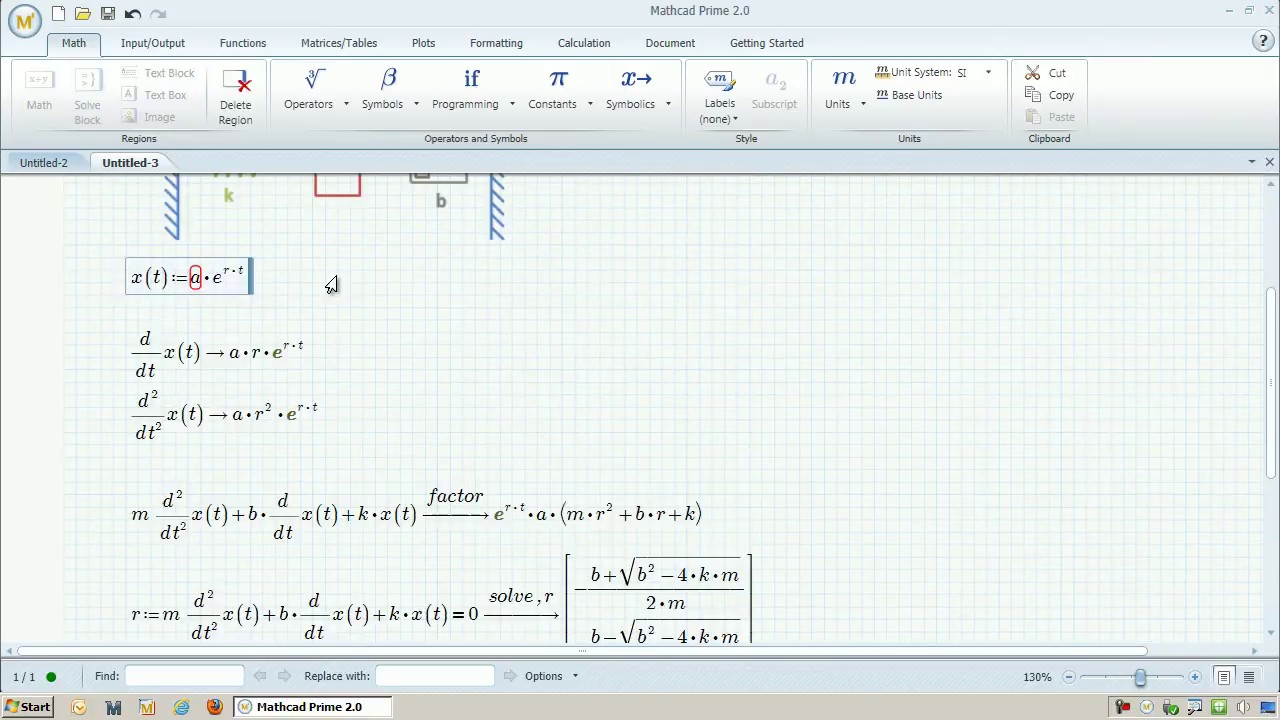
{"action": "scroll", "coordinate": [334, 489], "scroll_direction": "down", "scroll_amount": 5}
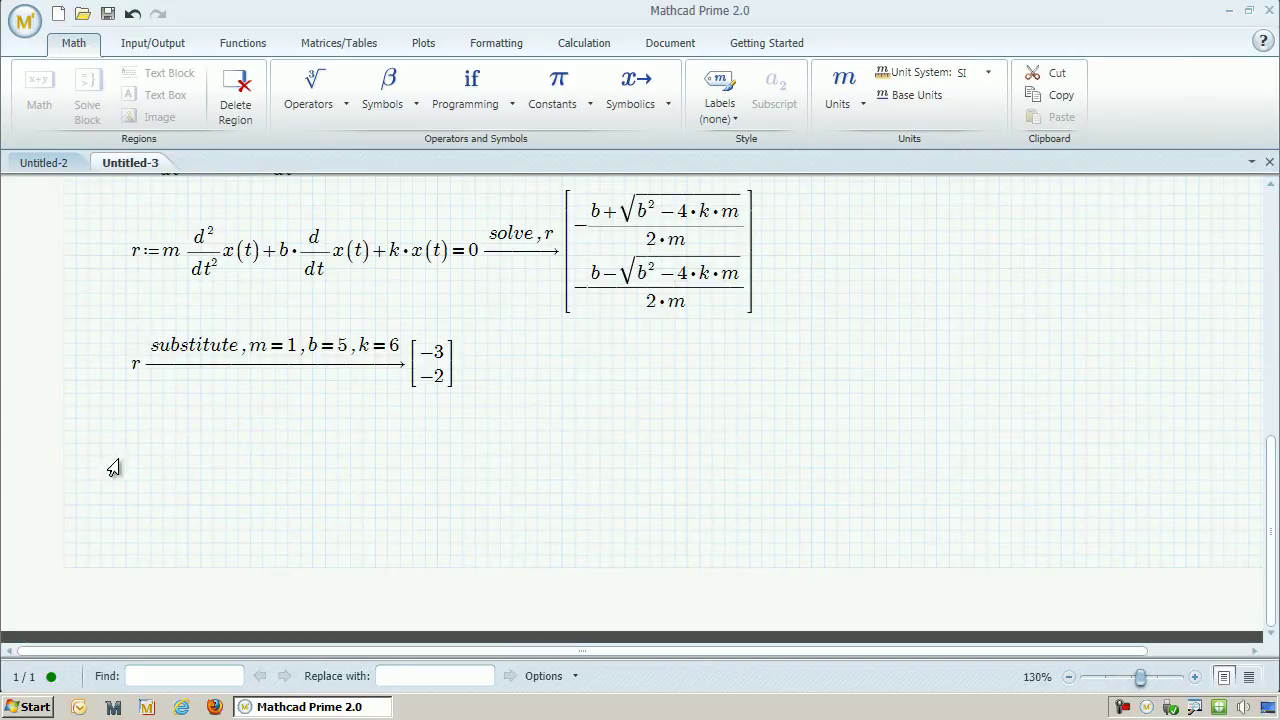
{"action": "key", "text": "ctrl+v"}
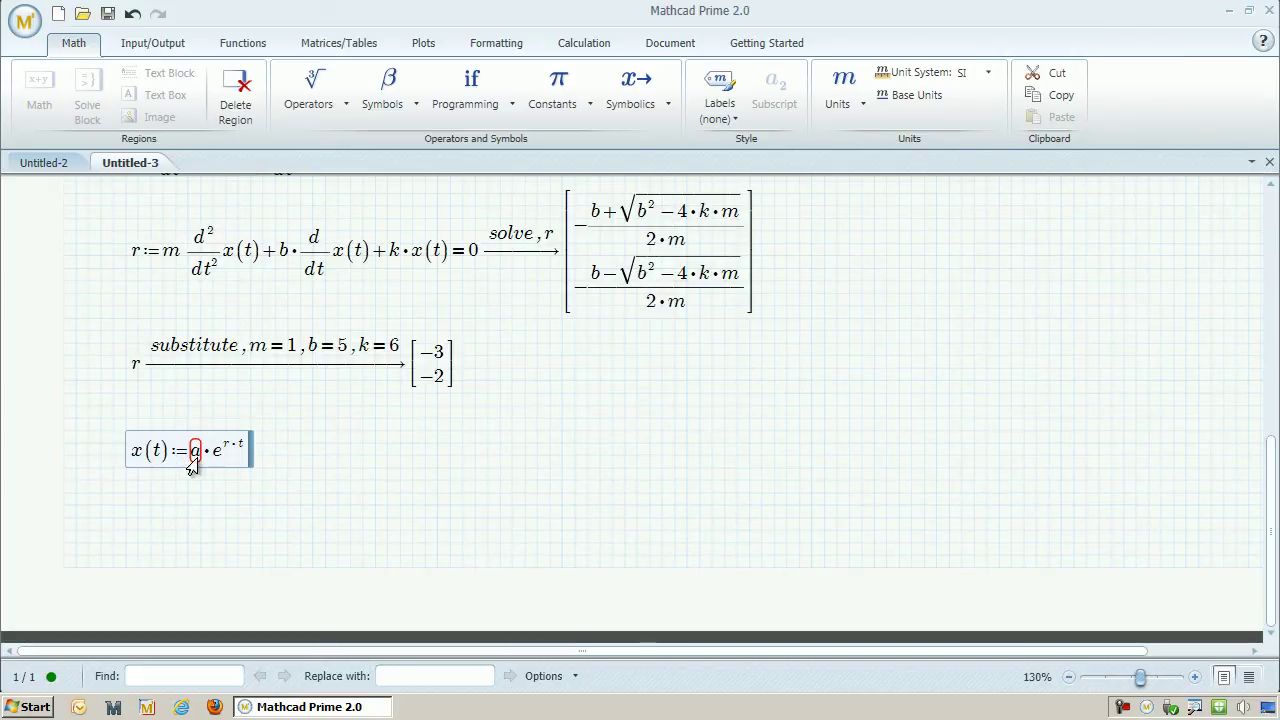
{"action": "mouse_move", "coordinate": [190, 467]}
{"action": "left_click", "coordinate": [177, 594]}
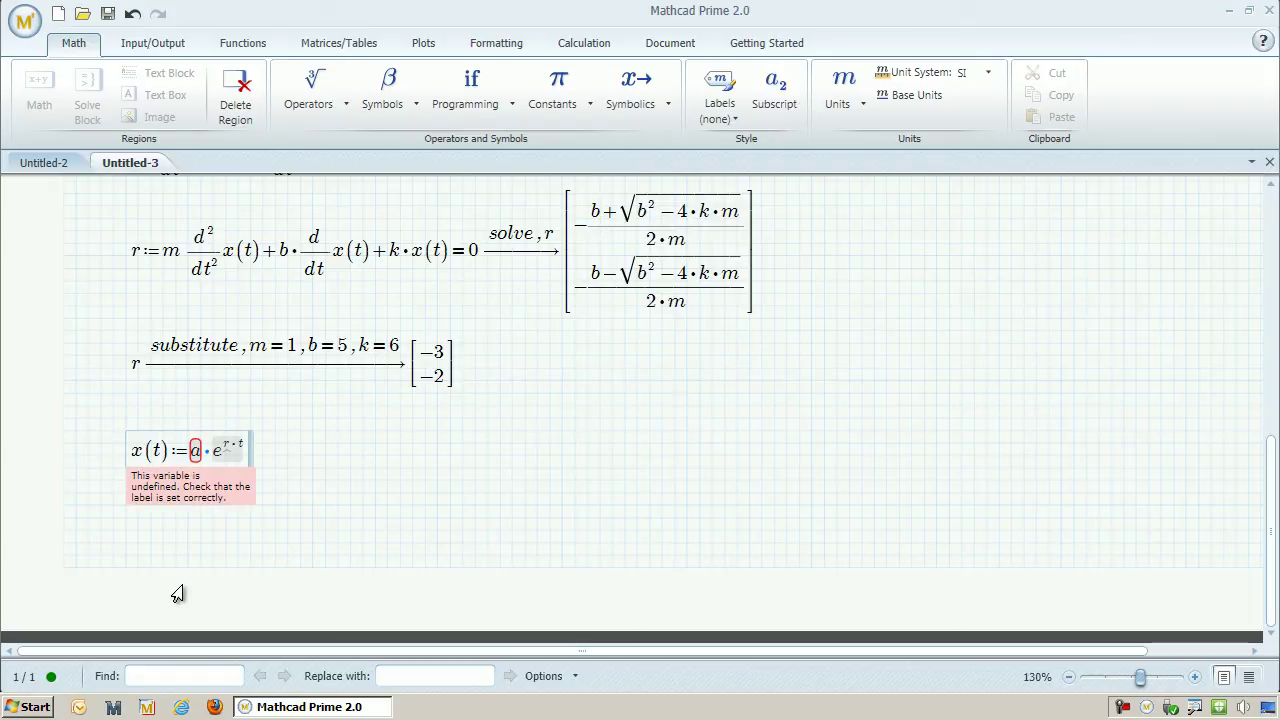
{"action": "type", "text": "0"}
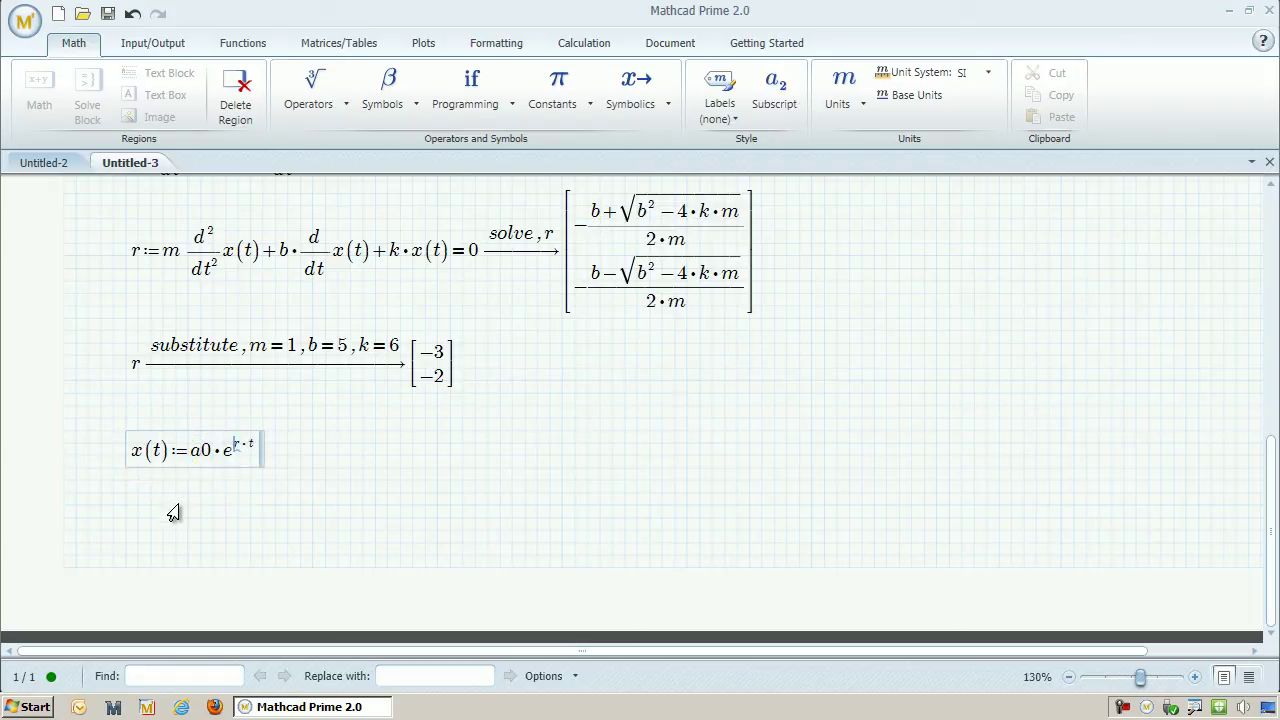
{"action": "key", "text": "bracketleft"}
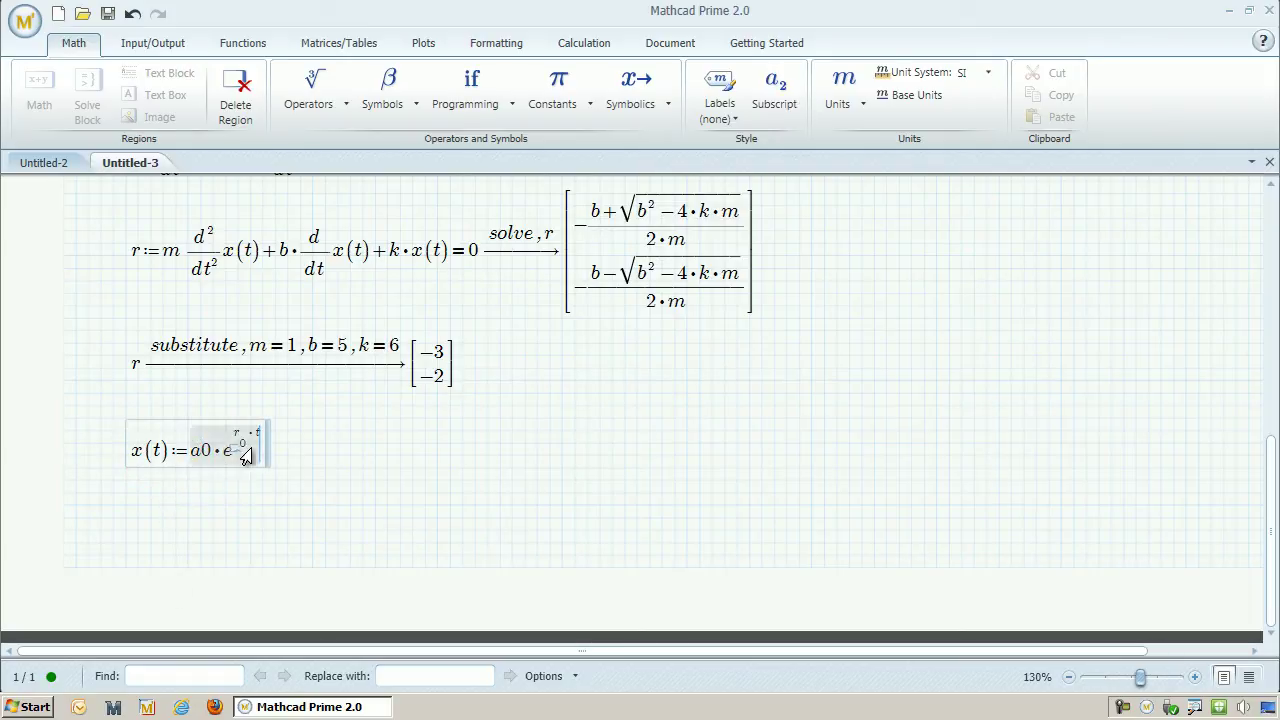
Step: Add the a1·e^(r1·t) term and evaluate x(t) symbolically
{"action": "left_click", "coordinate": [245, 450]}
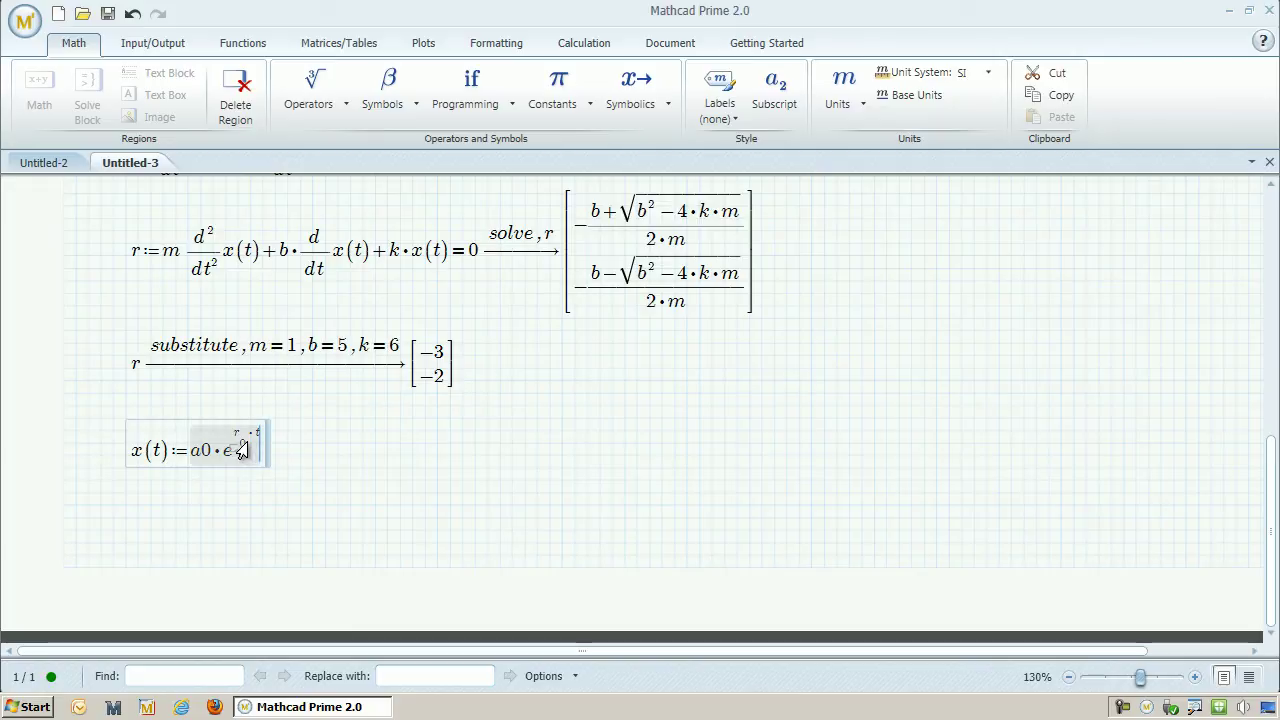
{"action": "key", "text": "Right"}
{"action": "type", "text": "+"}
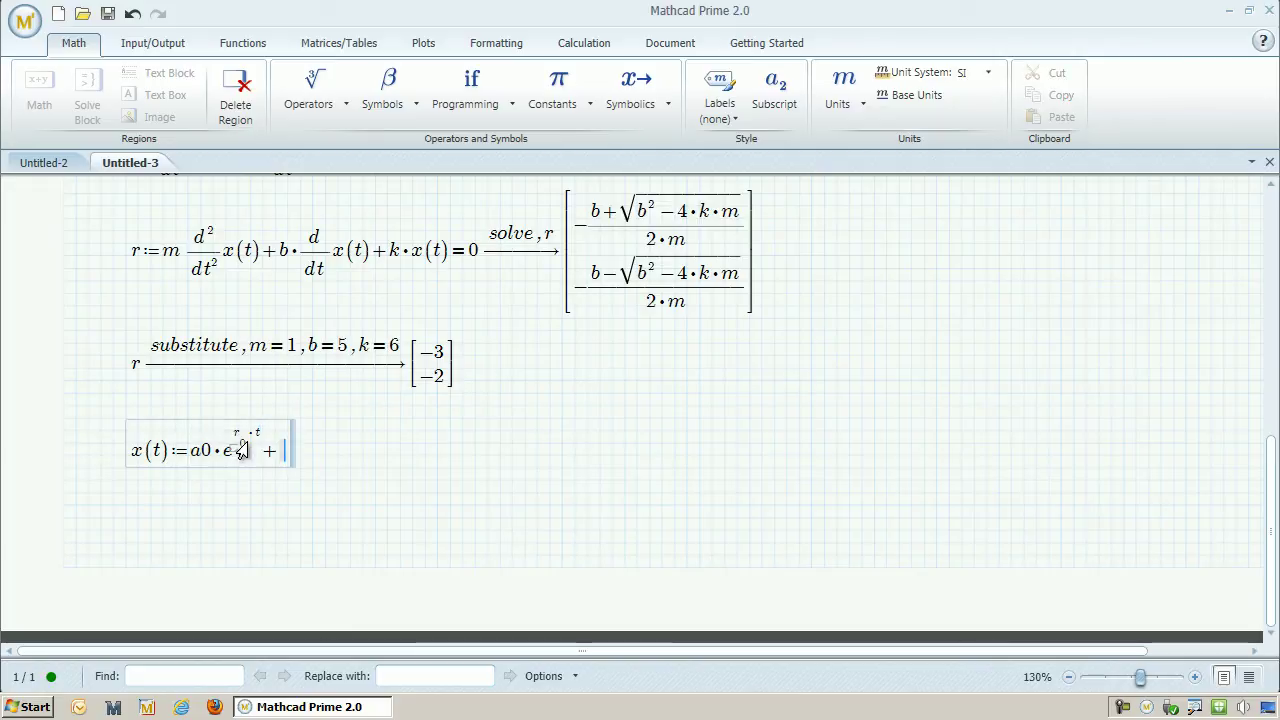
{"action": "type", "text": "a0·e^(r0·t)"}
{"action": "left_click", "coordinate": [296, 452]}
{"action": "key", "text": "BackSpace"}
{"action": "type", "text": "1"}
{"action": "left_click", "coordinate": [331, 444]}
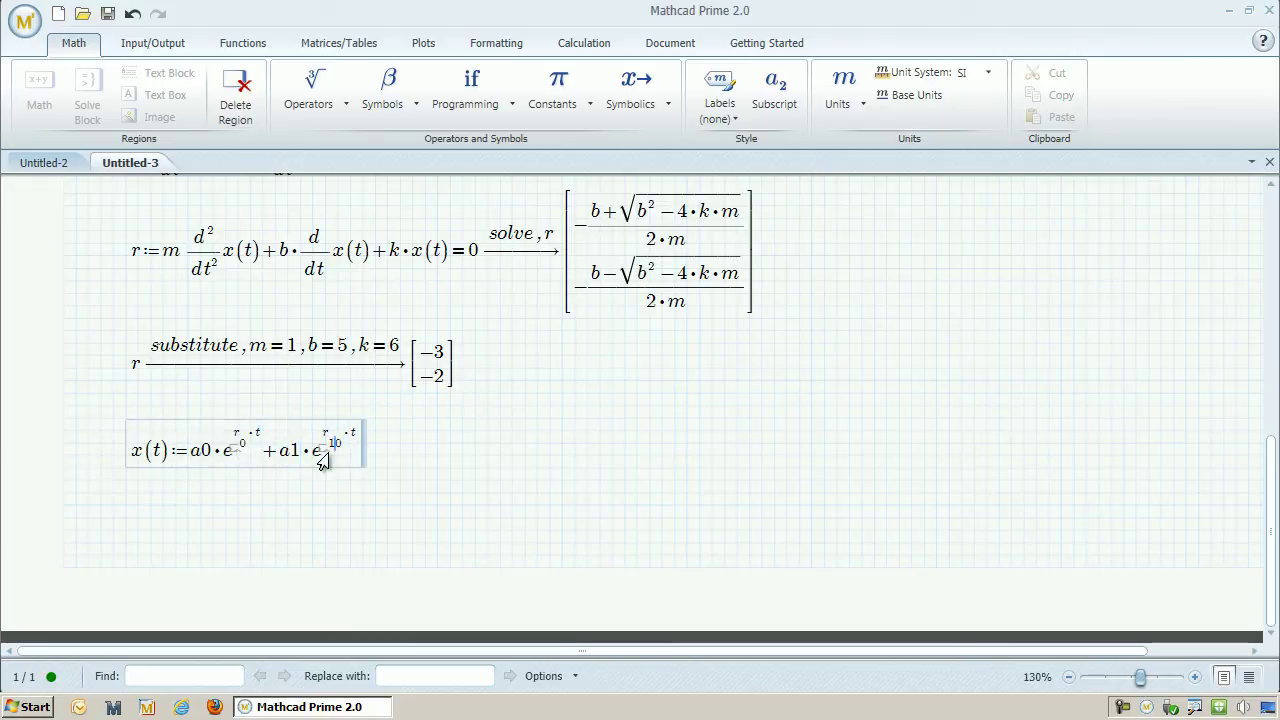
{"action": "key", "text": "BackSpace"}
{"action": "type", "text": "1"}
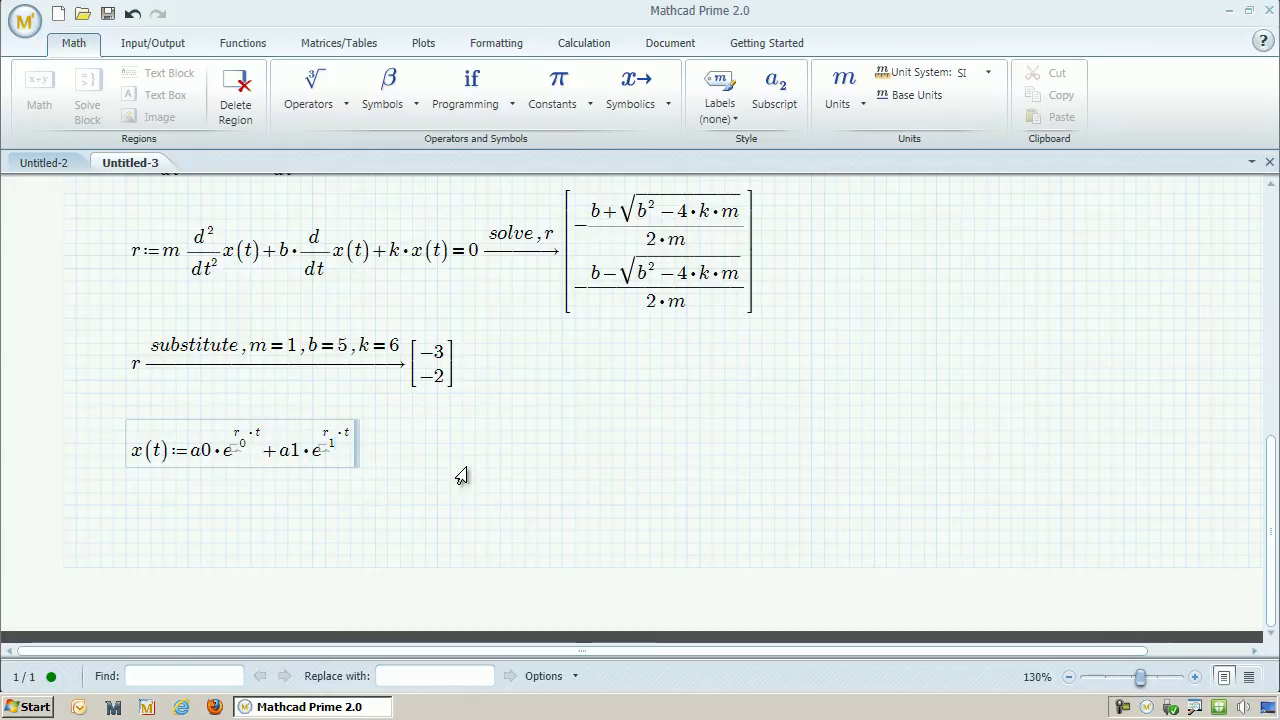
{"action": "key", "text": "ctrl+period"}
{"action": "left_click", "coordinate": [123, 477]}
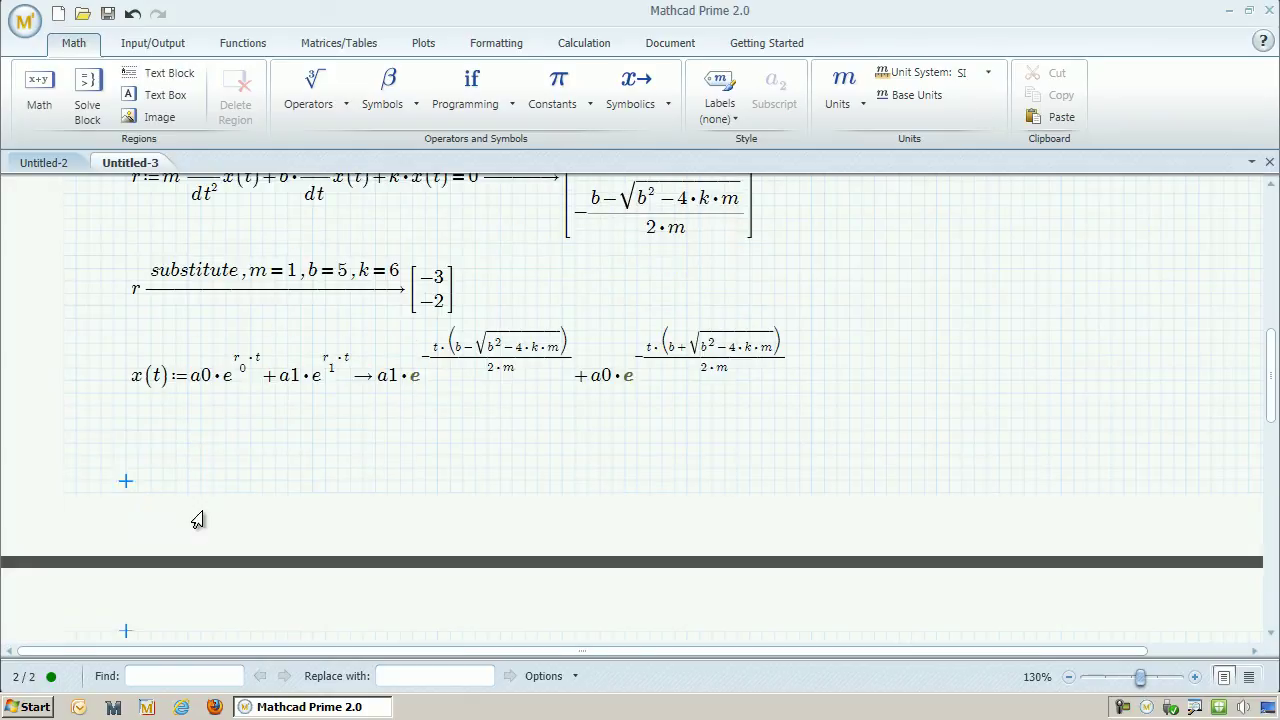
Step: On a new page, define x0 := x(0) and evaluate it symbolically to a0 + a1
{"action": "key", "text": "ctrl+Return"}
{"action": "type", "text": "x0"}
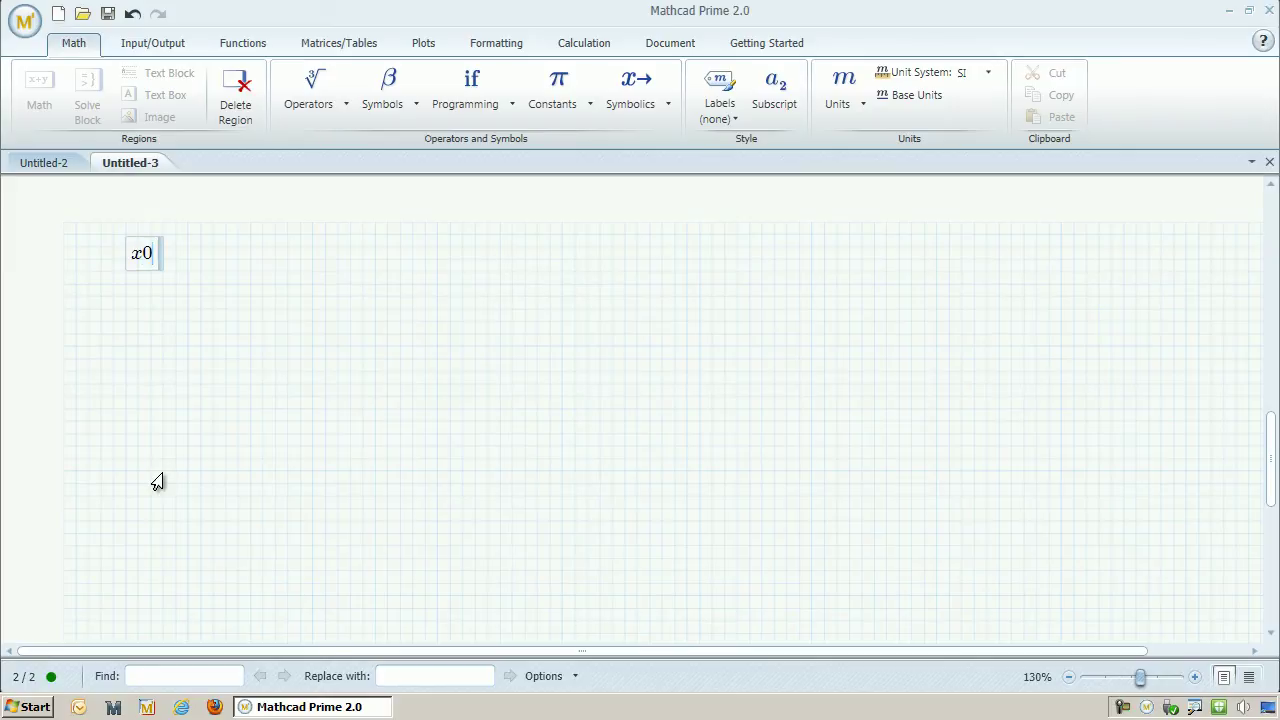
{"action": "type", "text": ":=x(0"}
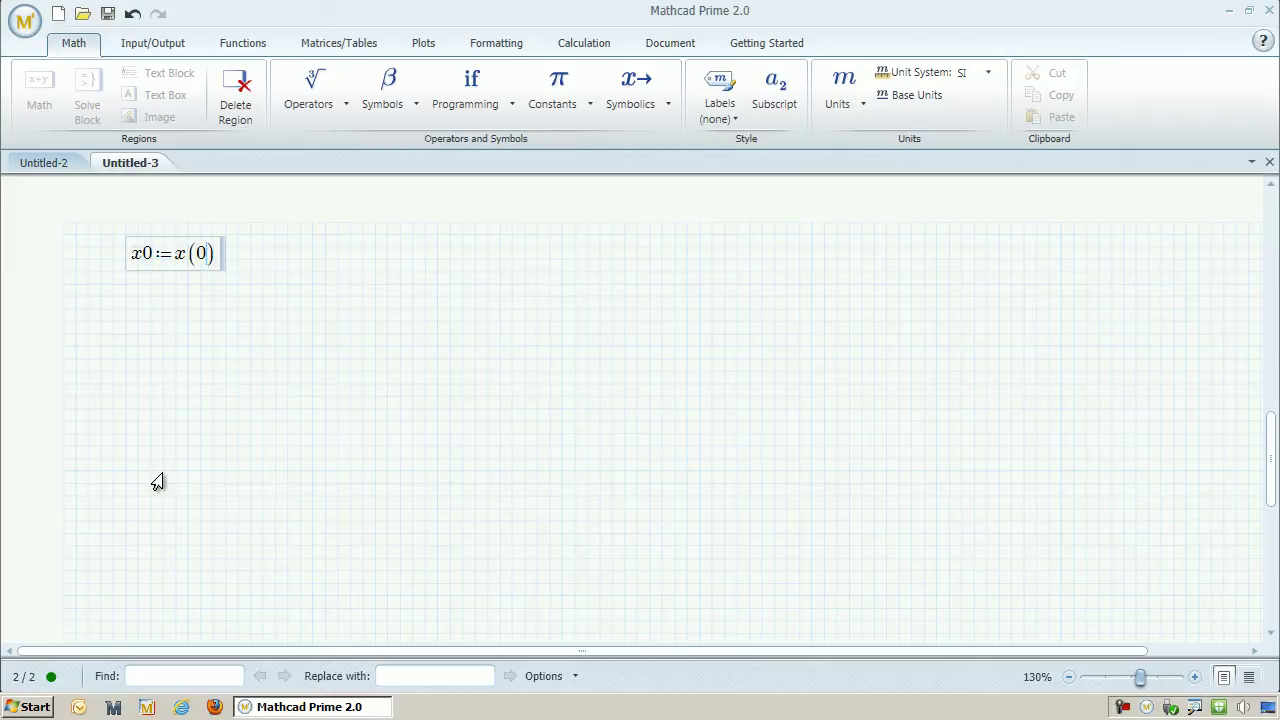
{"action": "key", "text": "ctrl+period"}
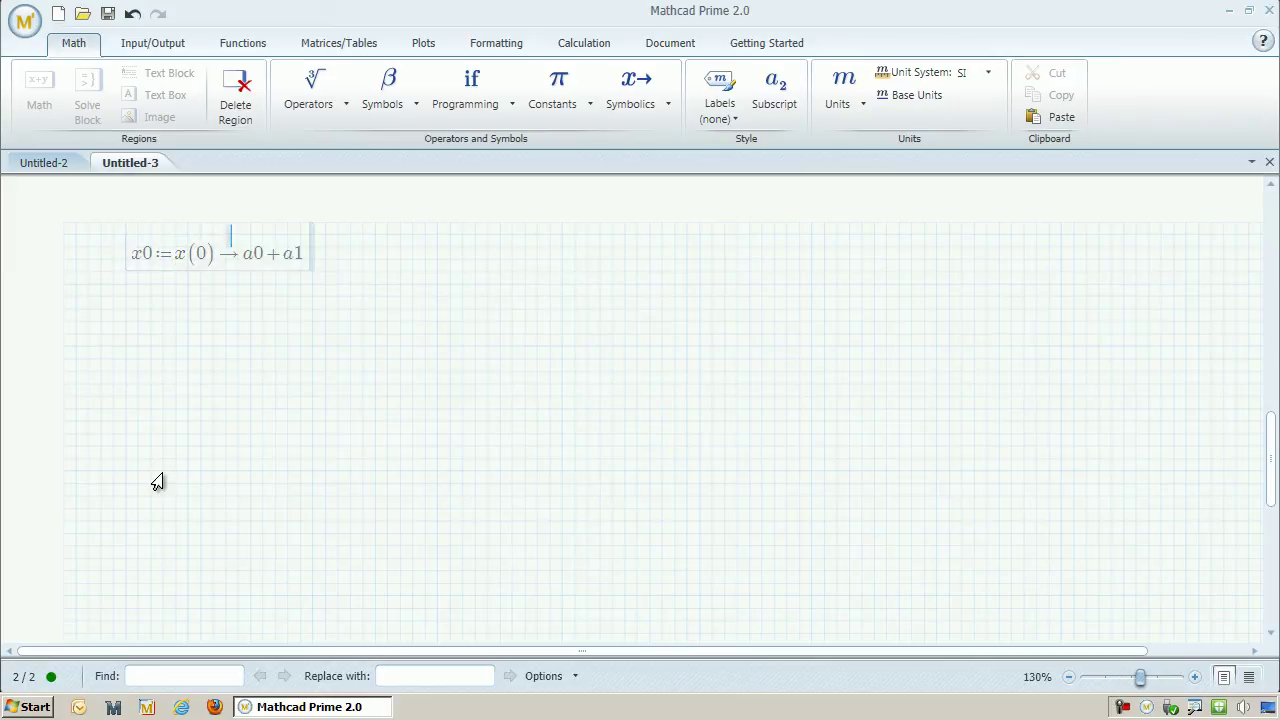
{"action": "left_click", "coordinate": [137, 325]}
Step: Define v0 as d/dt x(t) evaluated symbolically with assume t = 0
{"action": "type", "text": "v0"}
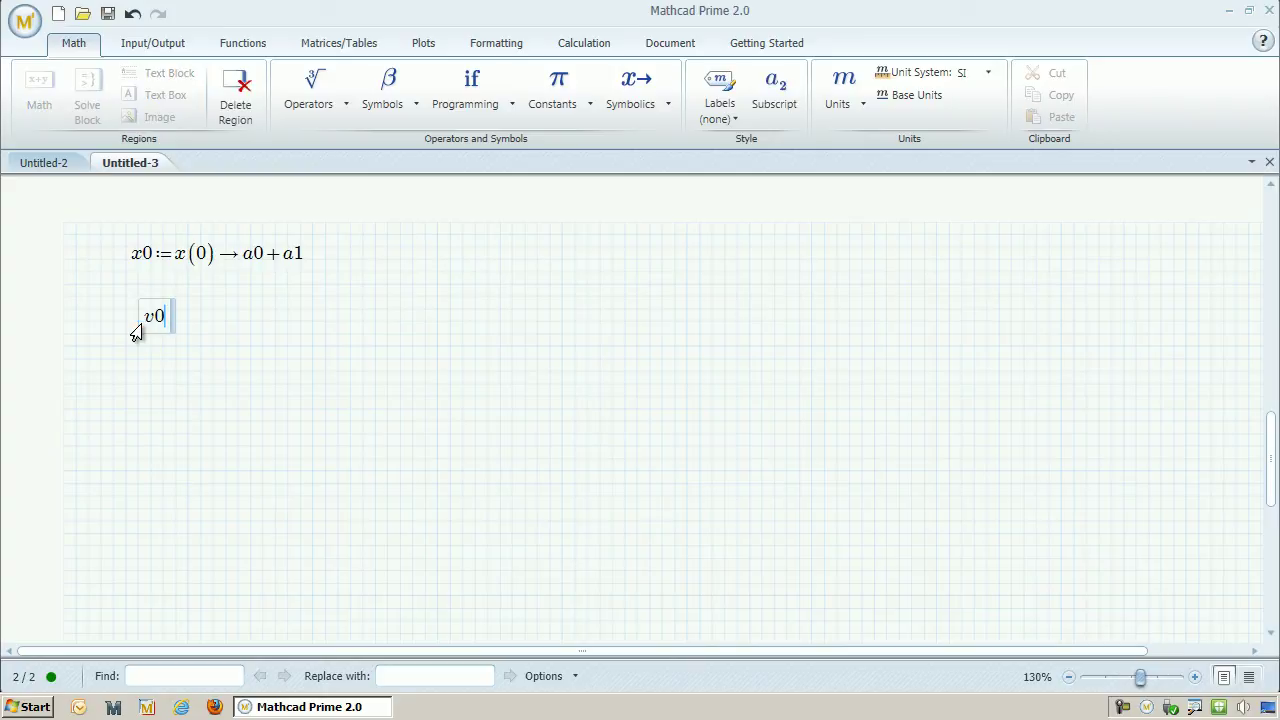
{"action": "type", "text": ":="}
{"action": "key", "text": "ctrl+shift+d"}
{"action": "type", "text": "t "}
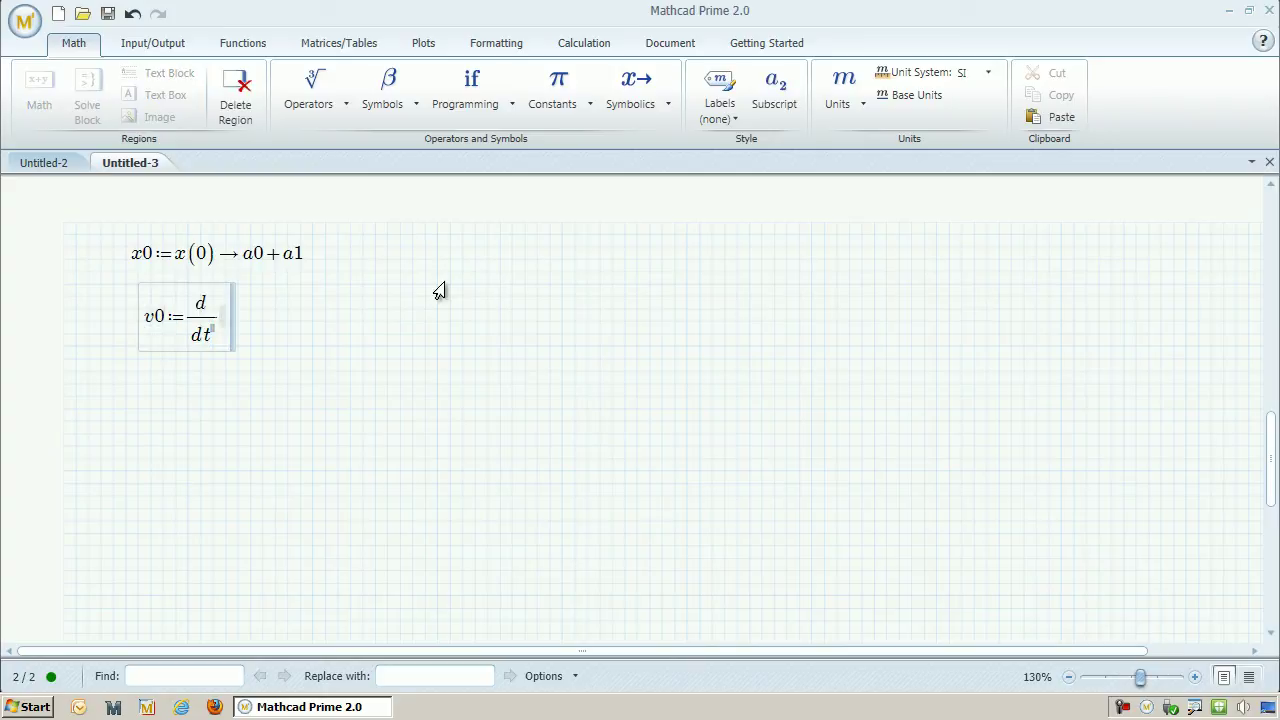
{"action": "type", "text": "x(t"}
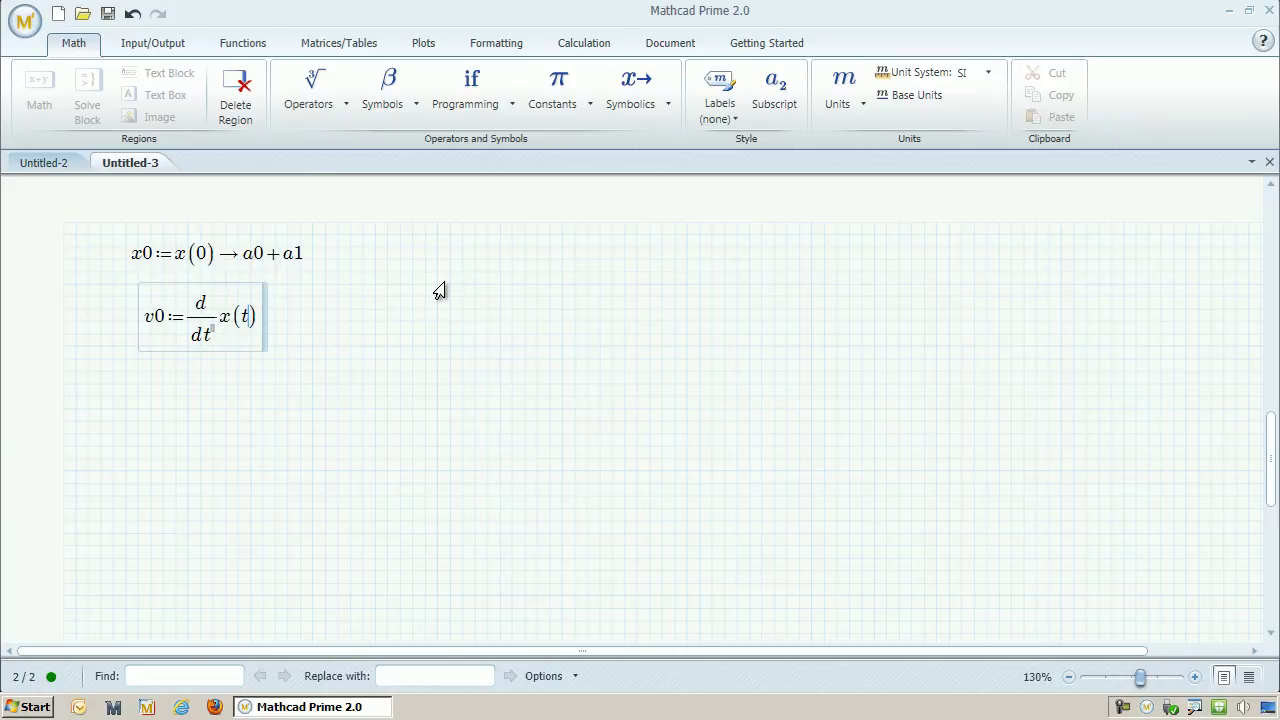
{"action": "key", "text": "ctrl+period"}
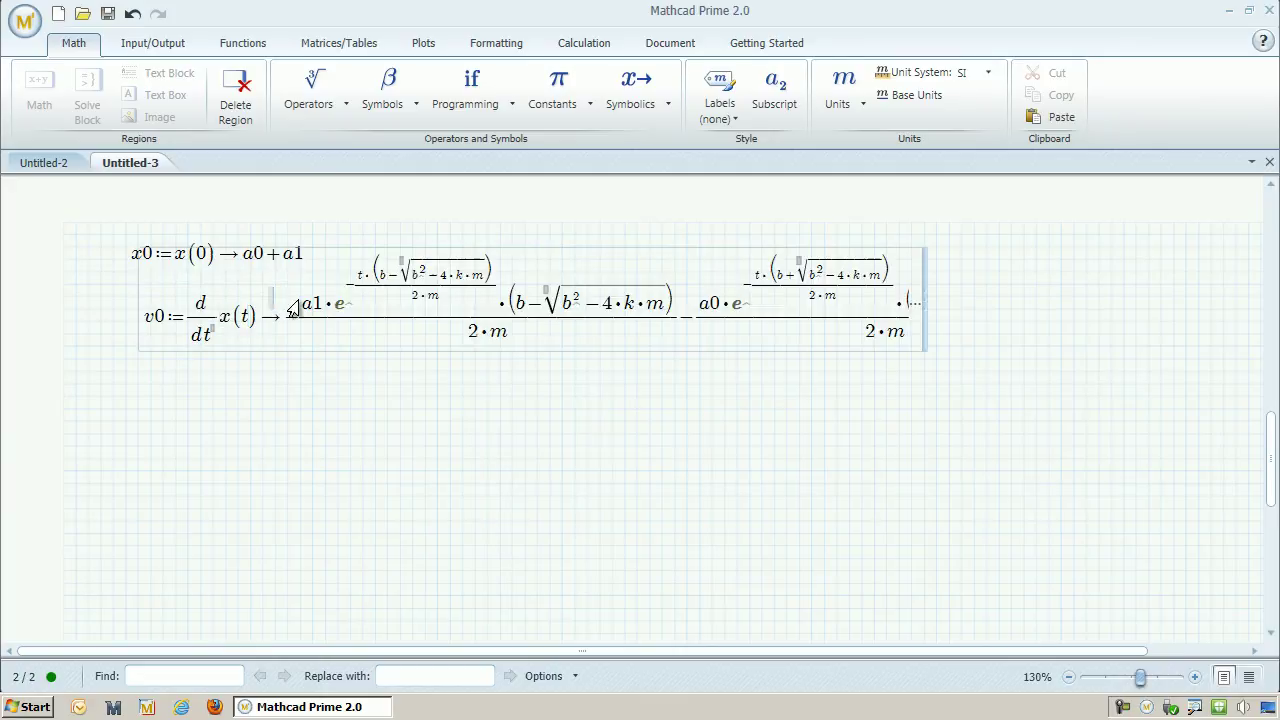
{"action": "type", "text": "assume , "}
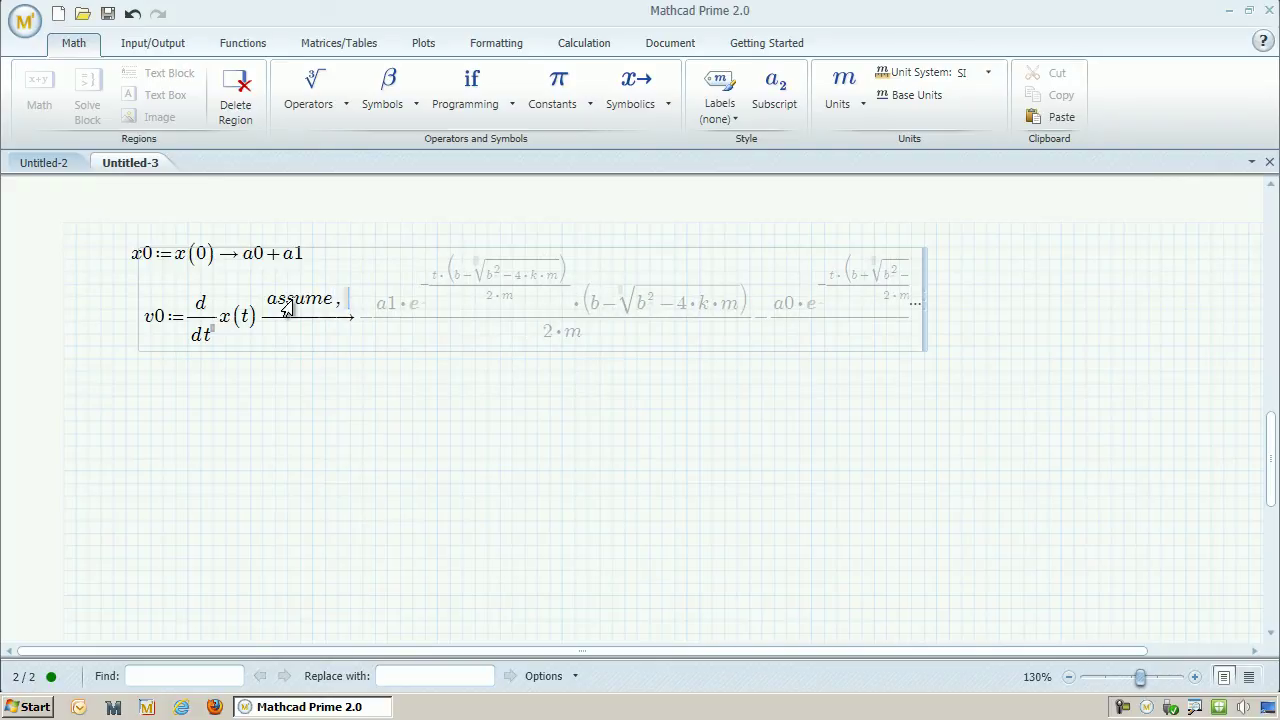
{"action": "type", "text": "t = 0"}
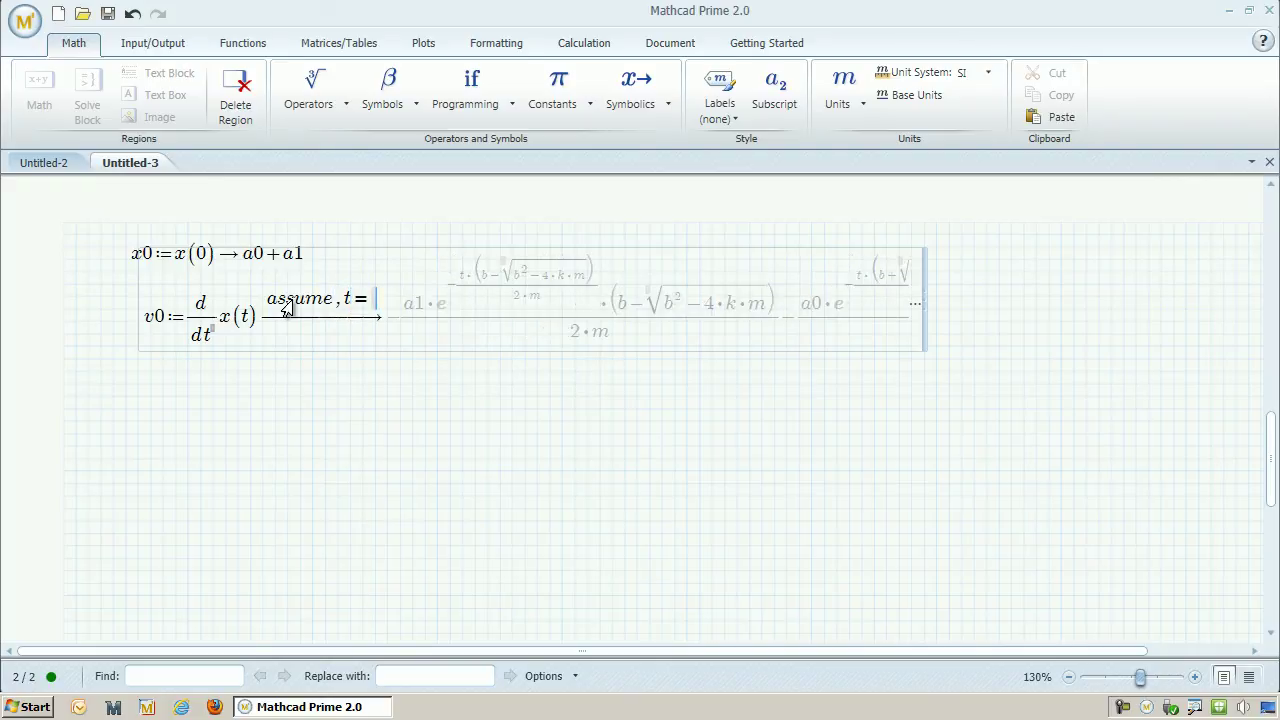
{"action": "left_click", "coordinate": [306, 478]}
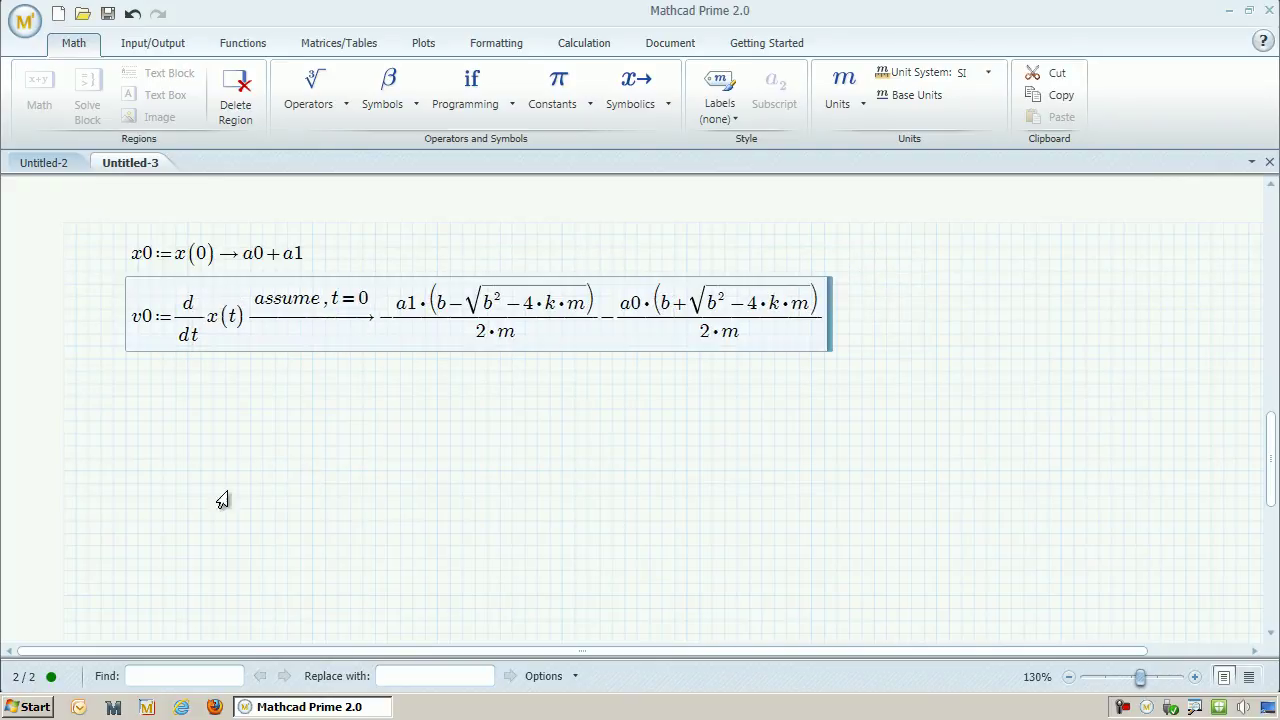
{"action": "left_click", "coordinate": [135, 400]}
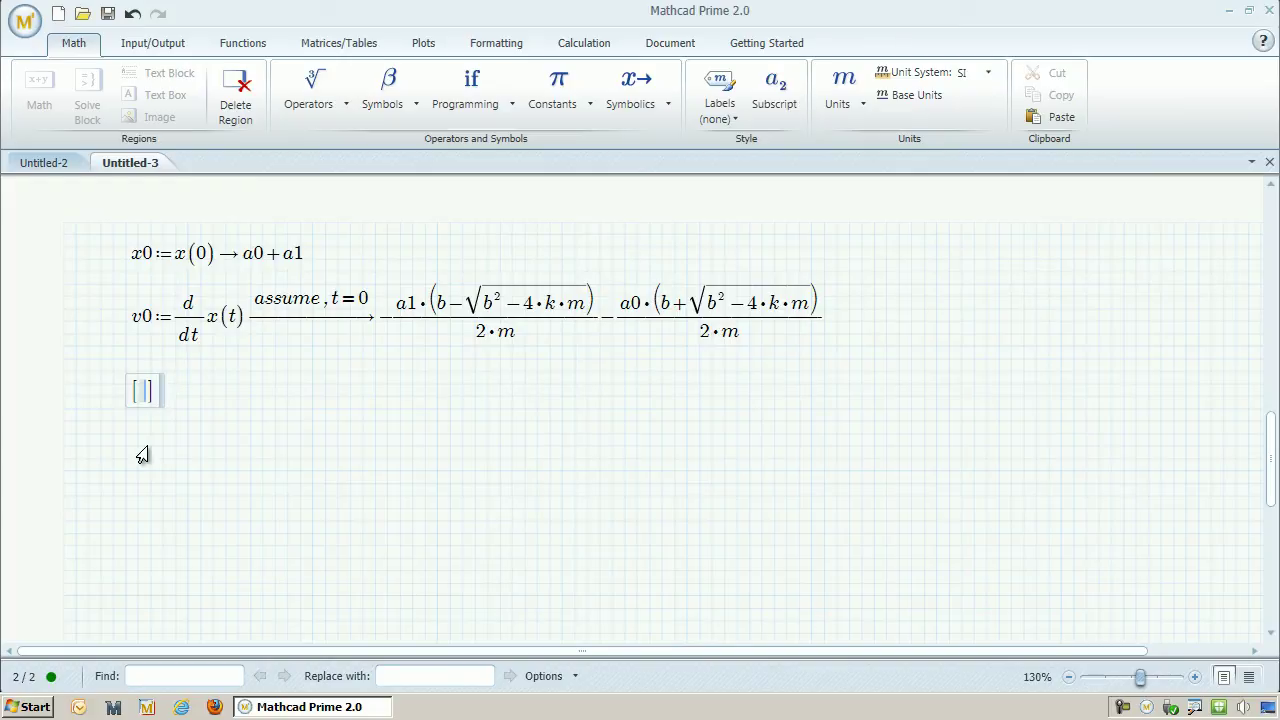
Step: Solve the vector equation [x0; v0] = [A; 0] for a0 and a1 symbolically
{"action": "type", "text": "x0"}
{"action": "key", "text": "ctrl+shift+Return"}
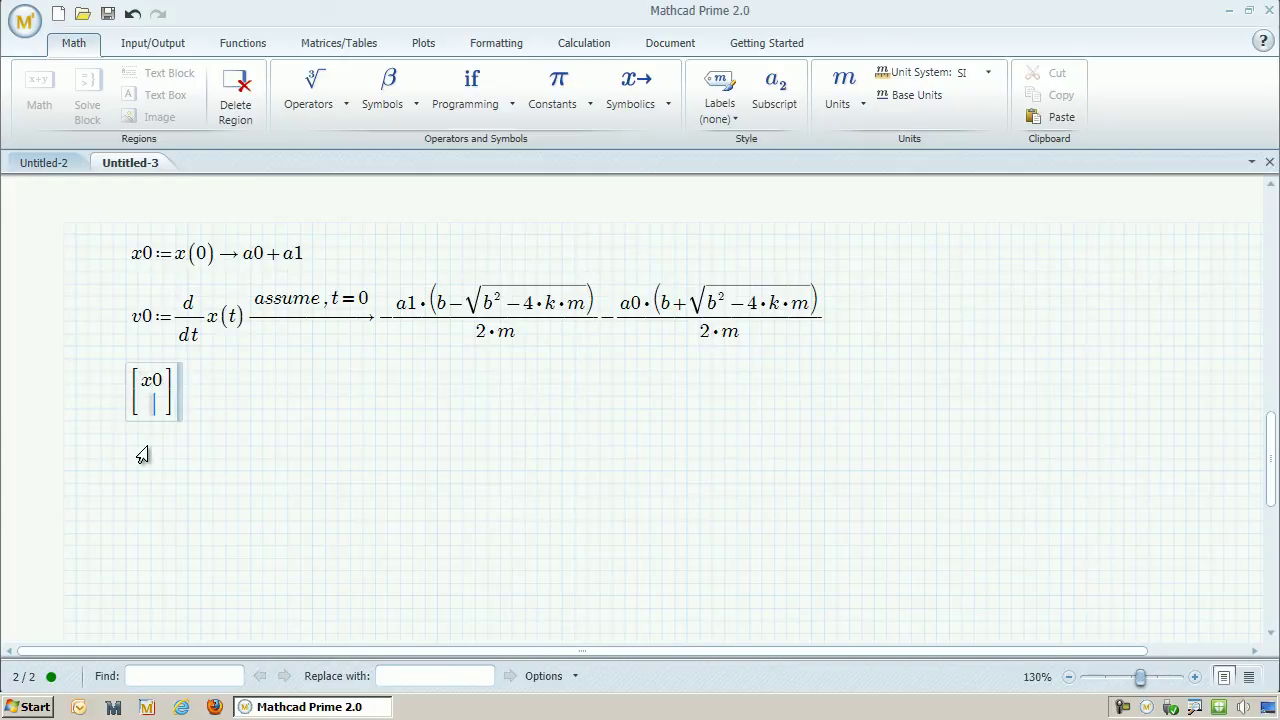
{"action": "type", "text": "v0"}
{"action": "type", "text": "=[A"}
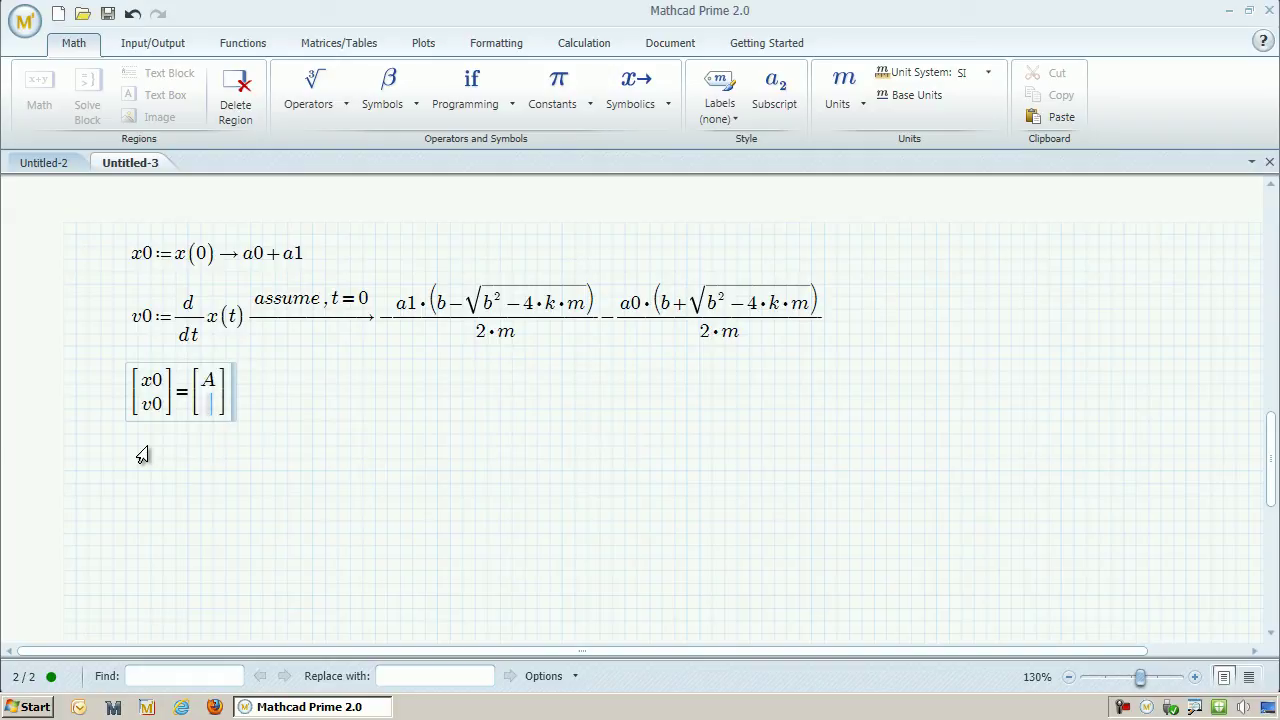
{"action": "type", "text": "0"}
{"action": "key", "text": "ctrl+period"}
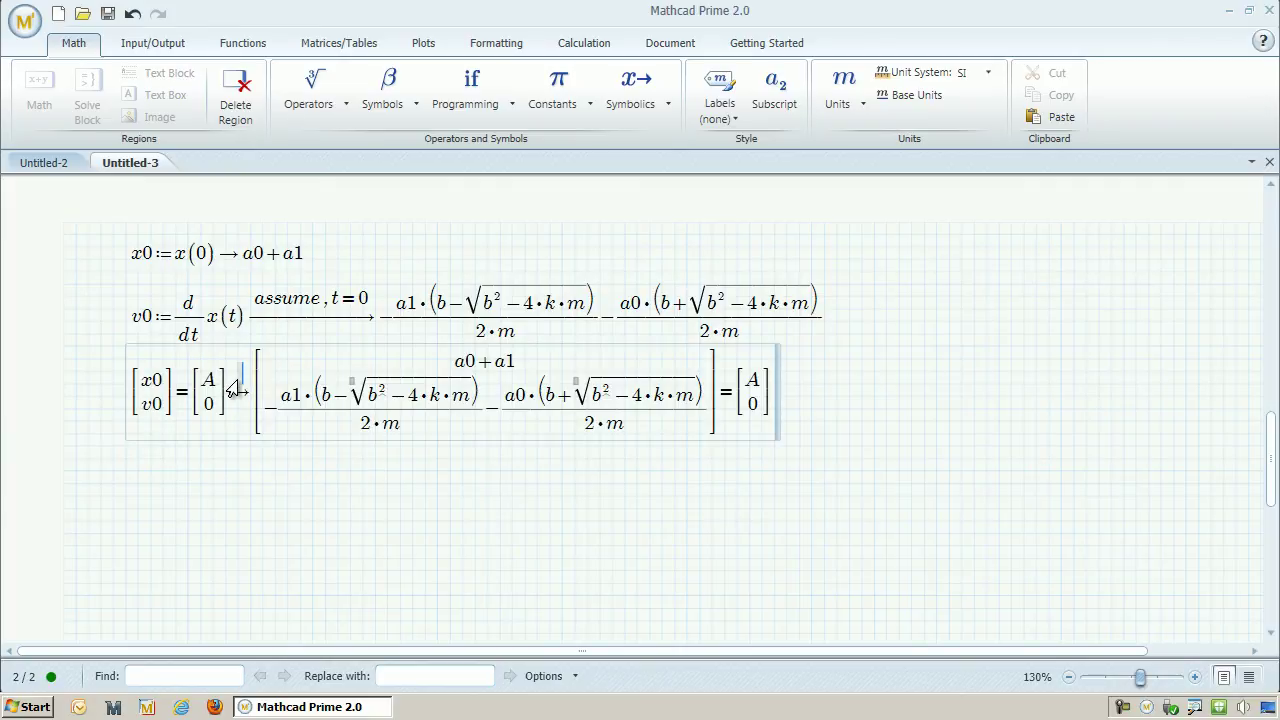
{"action": "type", "text": "solve"}
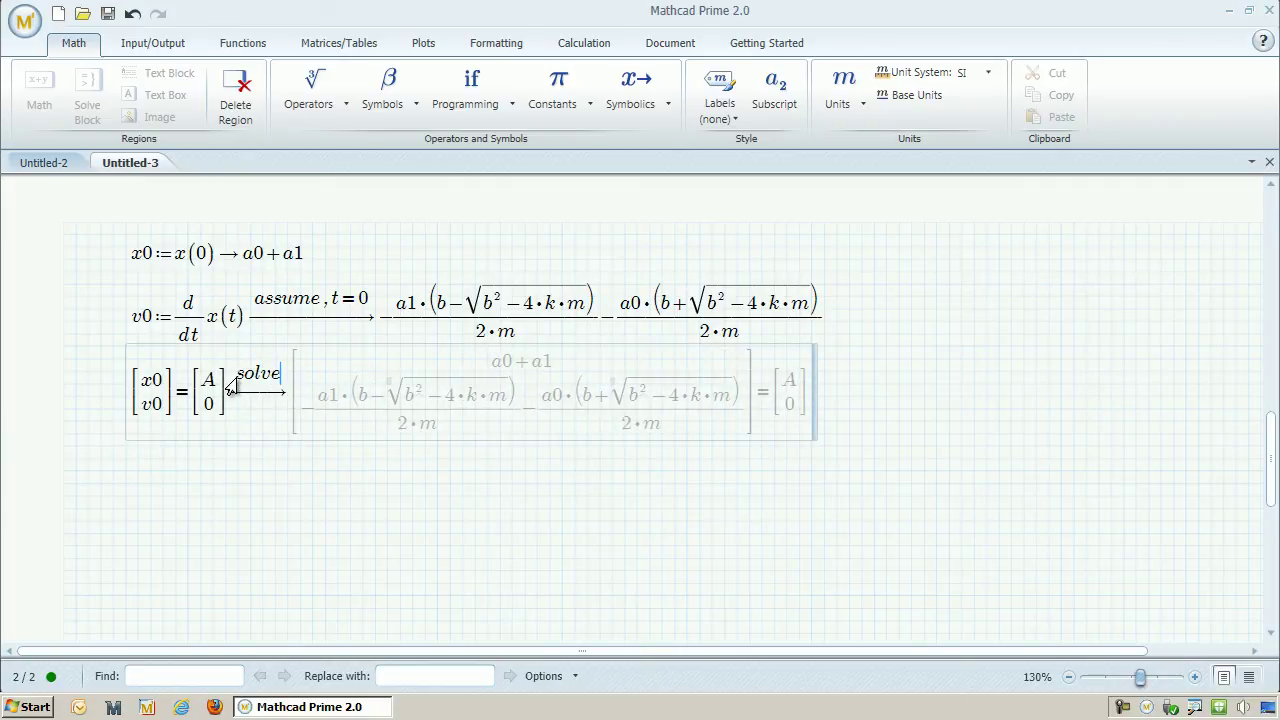
{"action": "type", "text": ",a0,a1"}
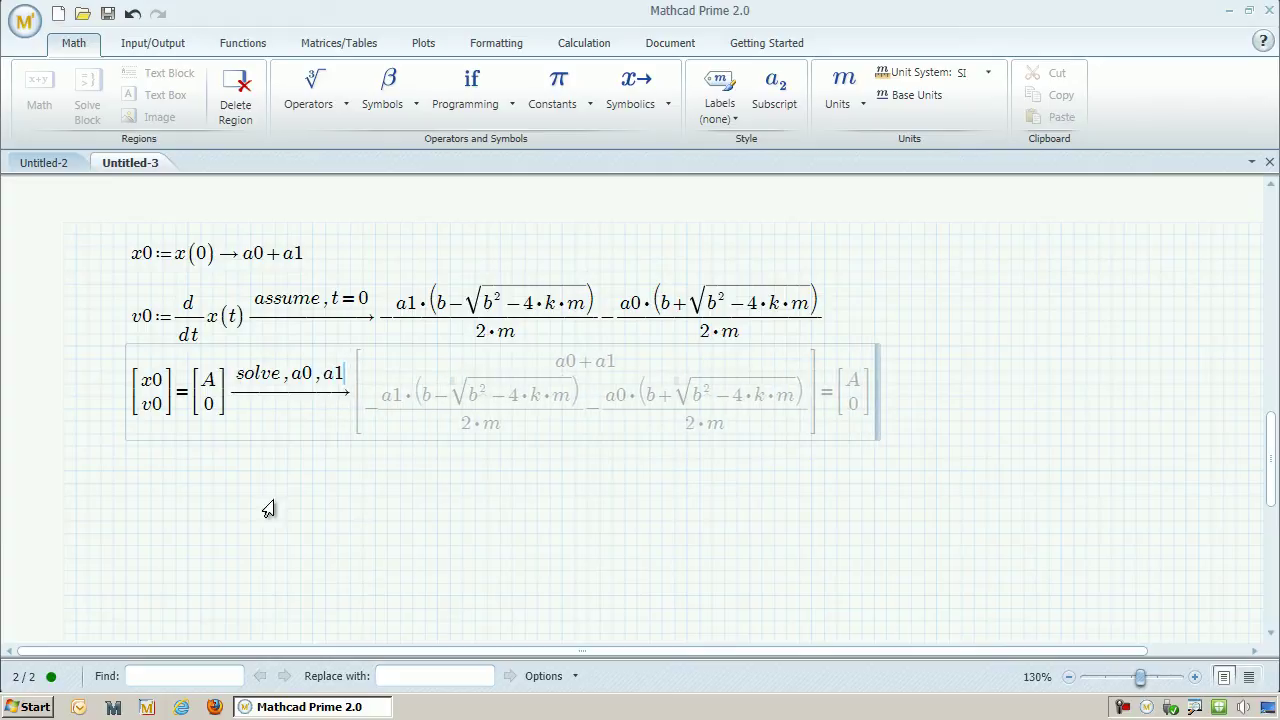
{"action": "left_click", "coordinate": [316, 563]}
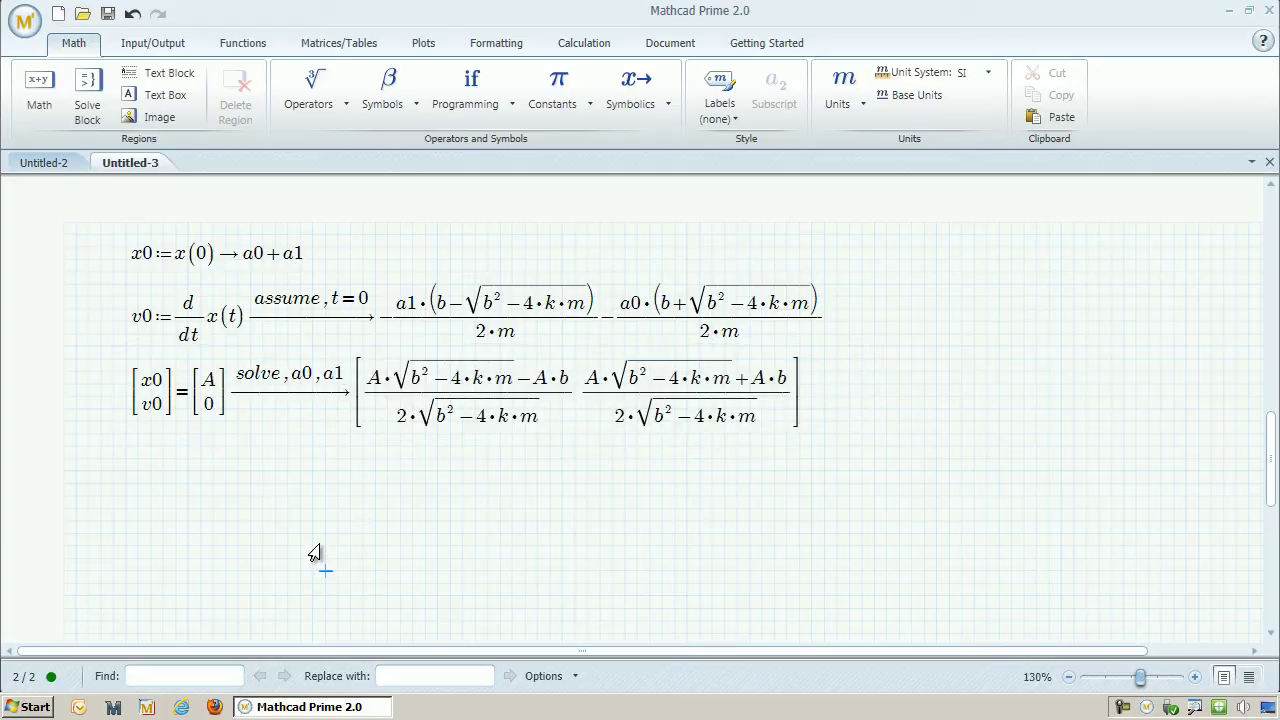
{"action": "left_click", "coordinate": [851, 478]}
Step: Assign the solved coefficients to the vector [a0; a1]
{"action": "left_click", "coordinate": [622, 405]}
{"action": "type", "text": ":="}
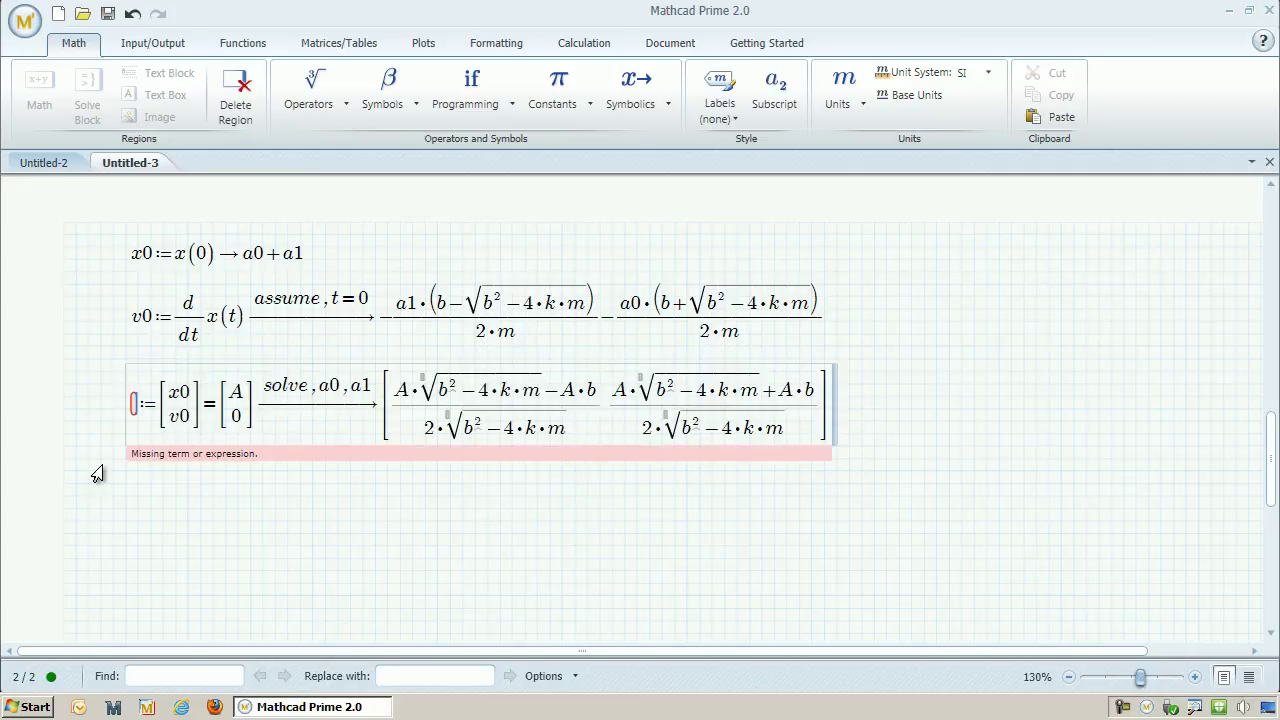
{"action": "key", "text": "ctrl+m"}
{"action": "type", "text": "a0"}
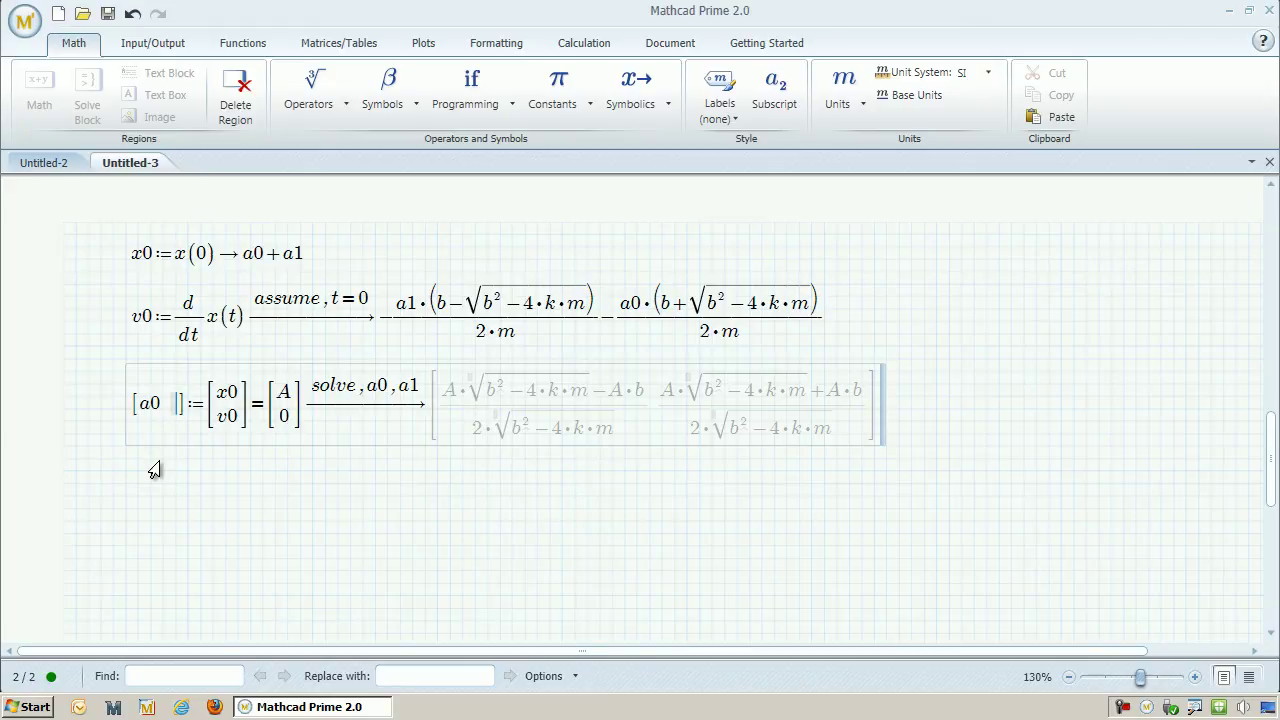
{"action": "key", "text": "Tab"}
{"action": "type", "text": "a1"}
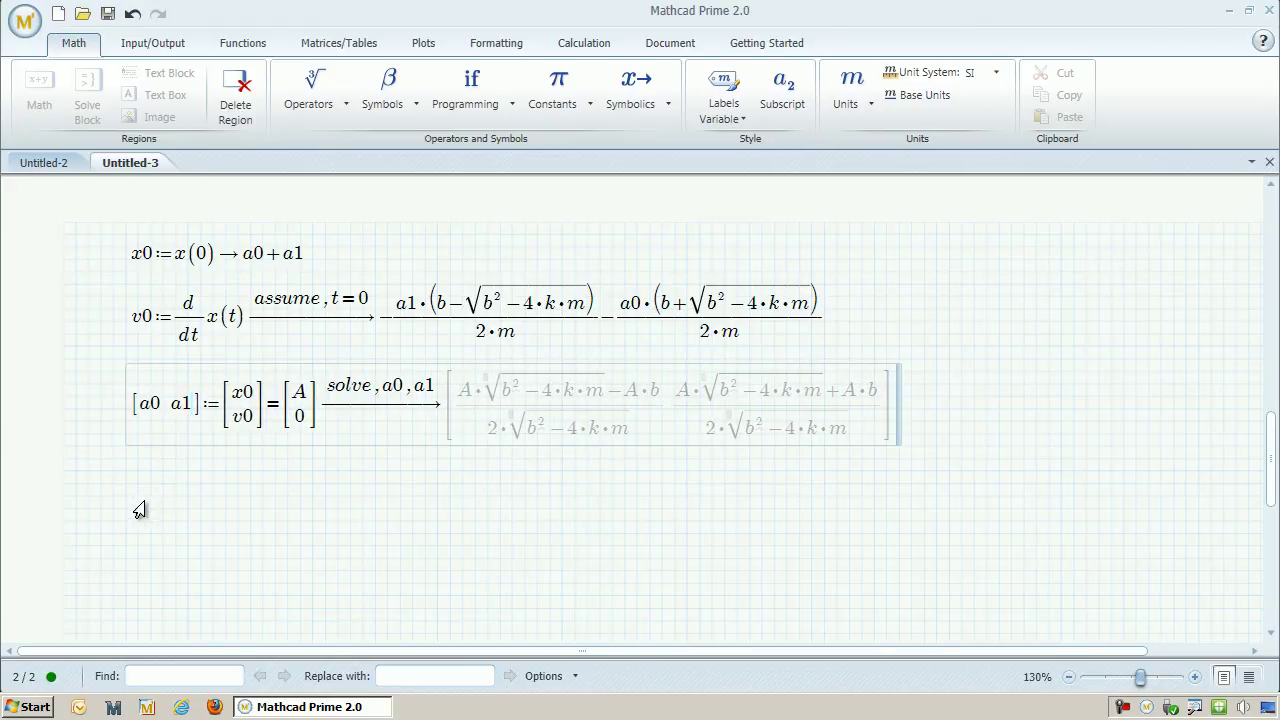
{"action": "left_click", "coordinate": [138, 506]}
Step: Place a widened copy of the x(t) definition below the solve block, now in A, b, k, m
{"action": "scroll", "coordinate": [140, 508], "scroll_direction": "up", "scroll_amount": 5}
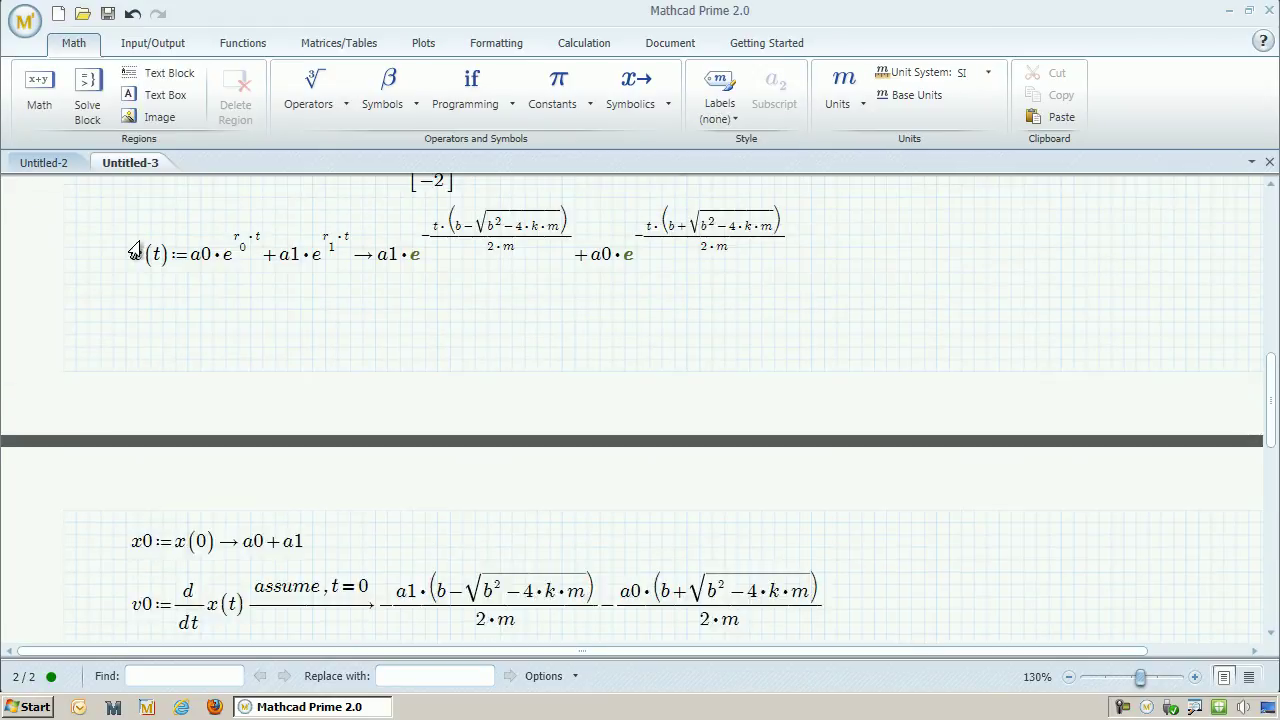
{"action": "left_click", "coordinate": [113, 197]}
{"action": "left_click", "coordinate": [217, 288]}
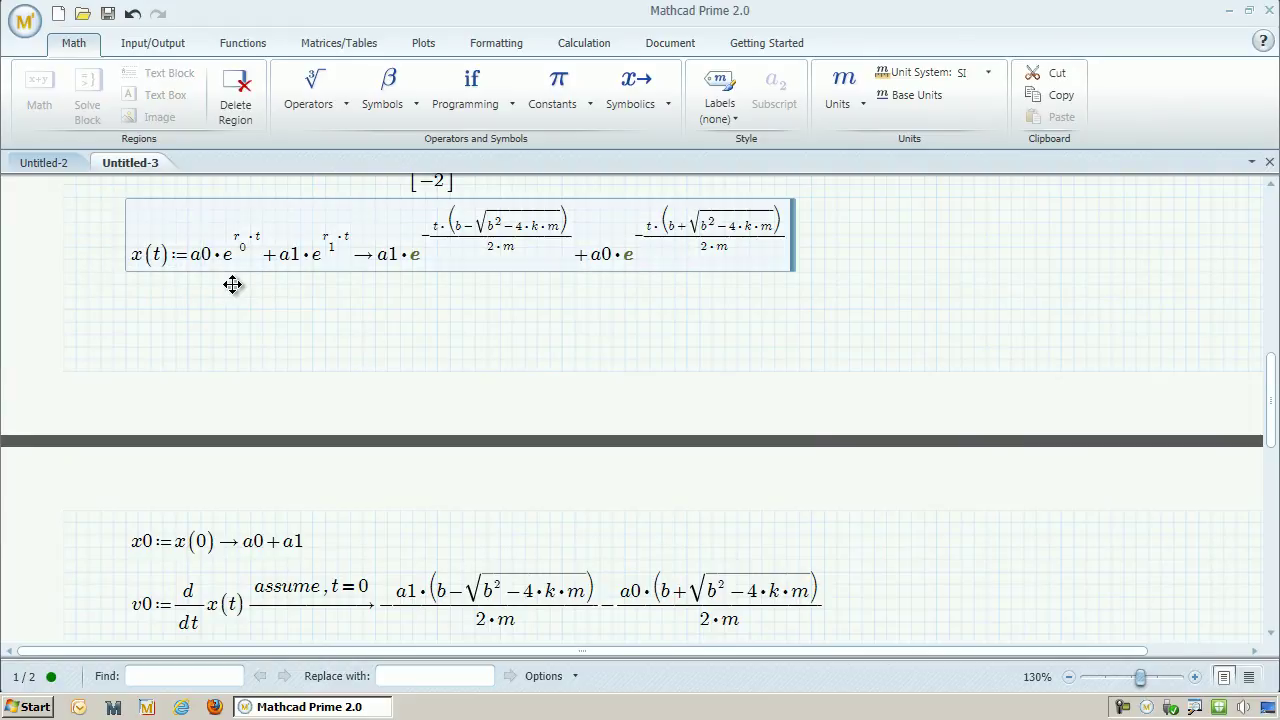
{"action": "scroll", "coordinate": [203, 363], "scroll_direction": "down", "scroll_amount": 3}
{"action": "scroll", "coordinate": [200, 349], "scroll_direction": "down", "scroll_amount": 2}
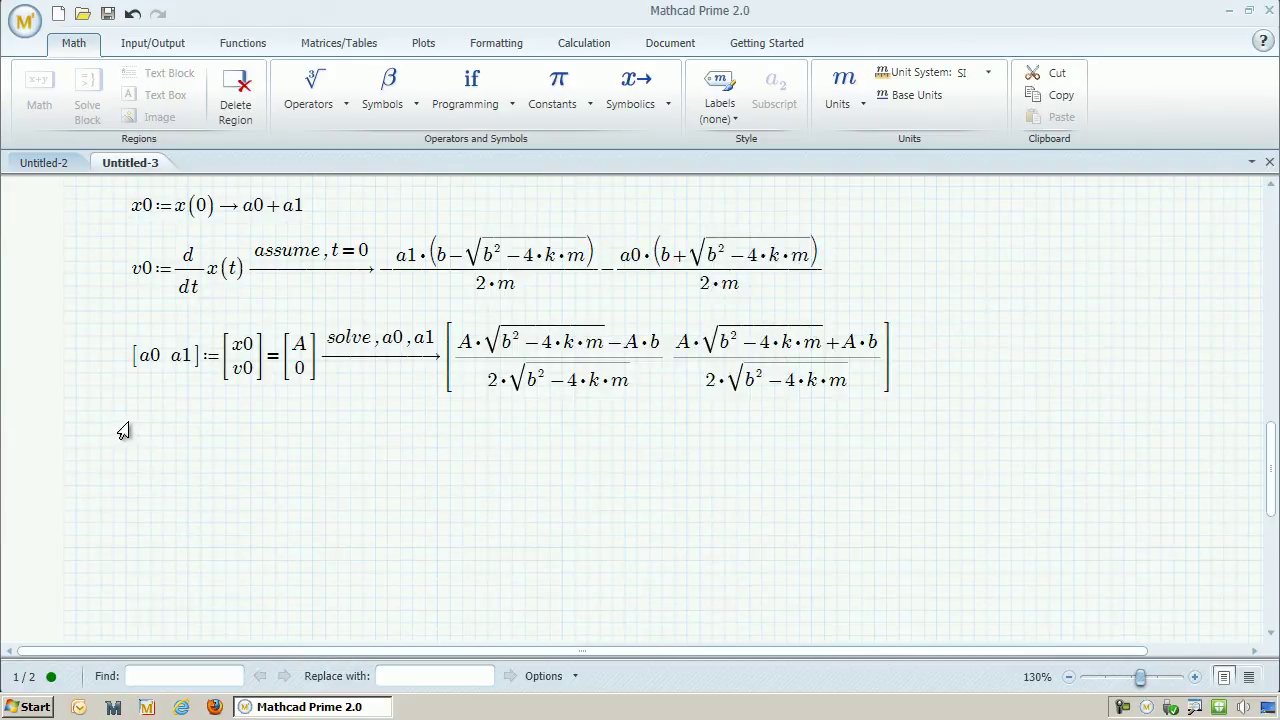
{"action": "left_click", "coordinate": [122, 425]}
{"action": "key", "text": "ctrl+v"}
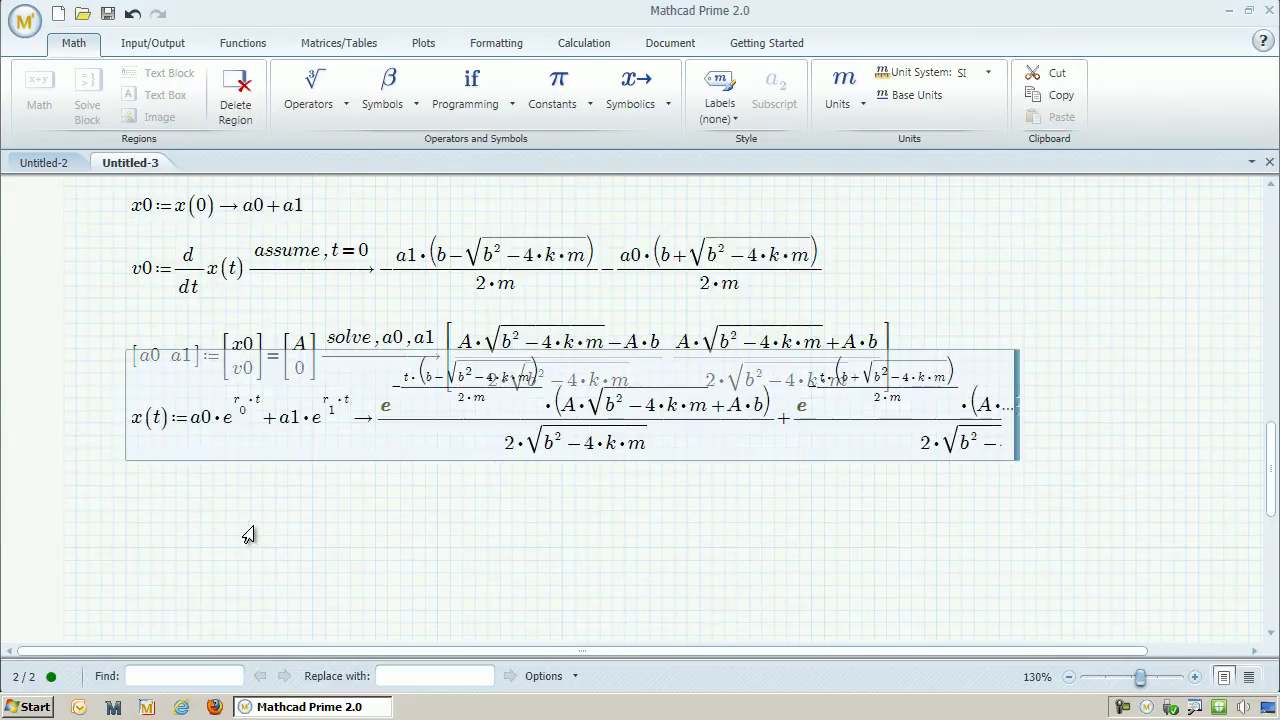
{"action": "left_click_drag", "start_coordinate": [130, 417], "coordinate": [130, 492]}
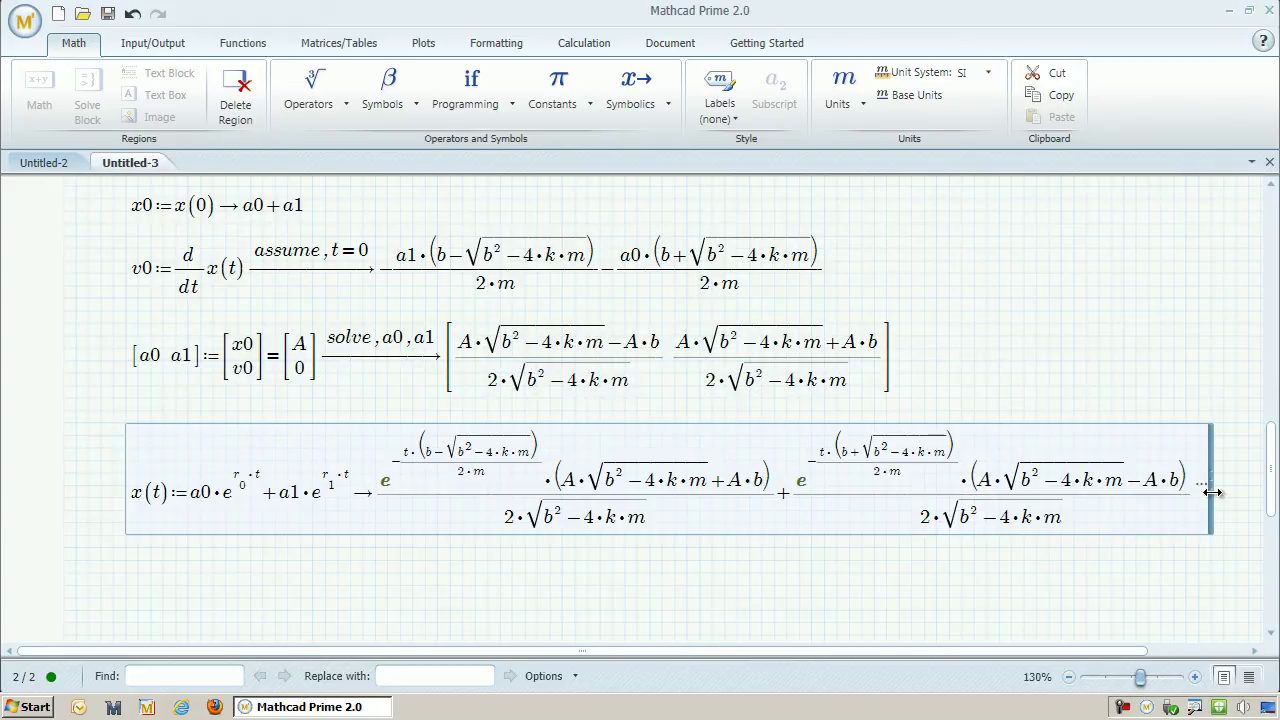
{"action": "left_click_drag", "start_coordinate": [1212, 492], "coordinate": [1266, 492]}
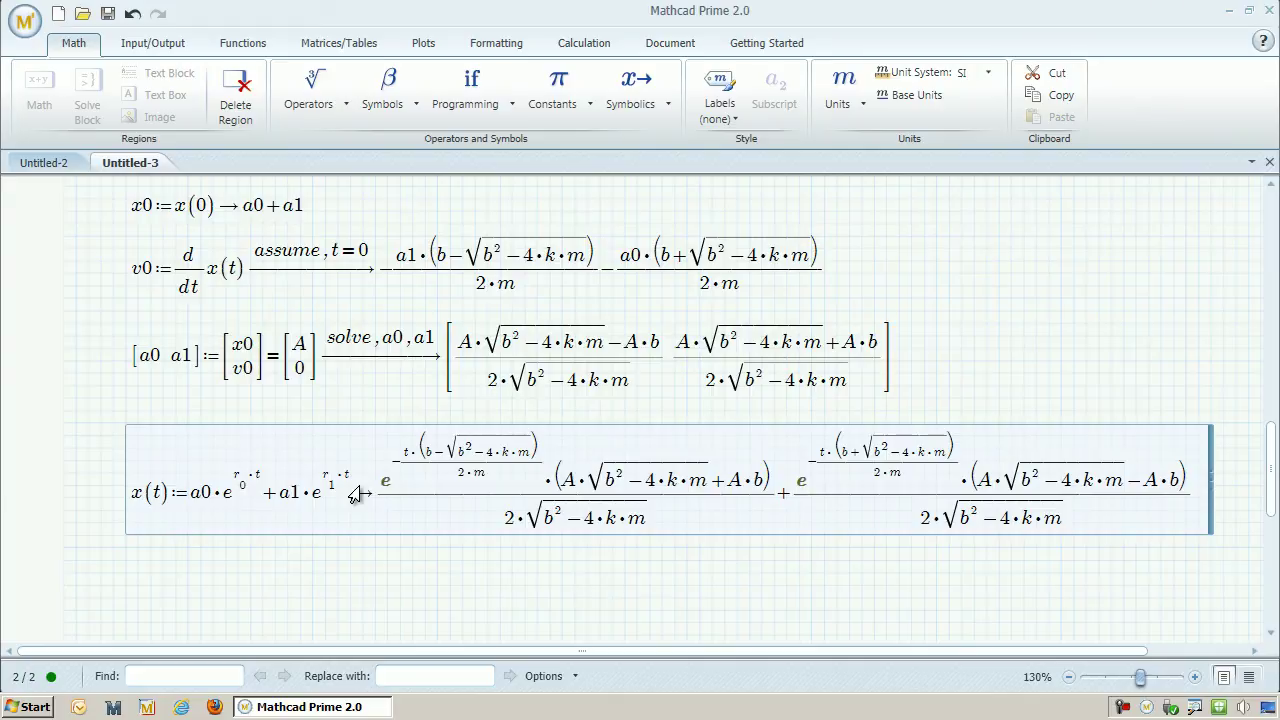
Step: Substitute m = 2, b = 1, k = 3, A = 1 into x(t)'s symbolic evaluation, giving √23·i exponentials
{"action": "left_click", "coordinate": [355, 497]}
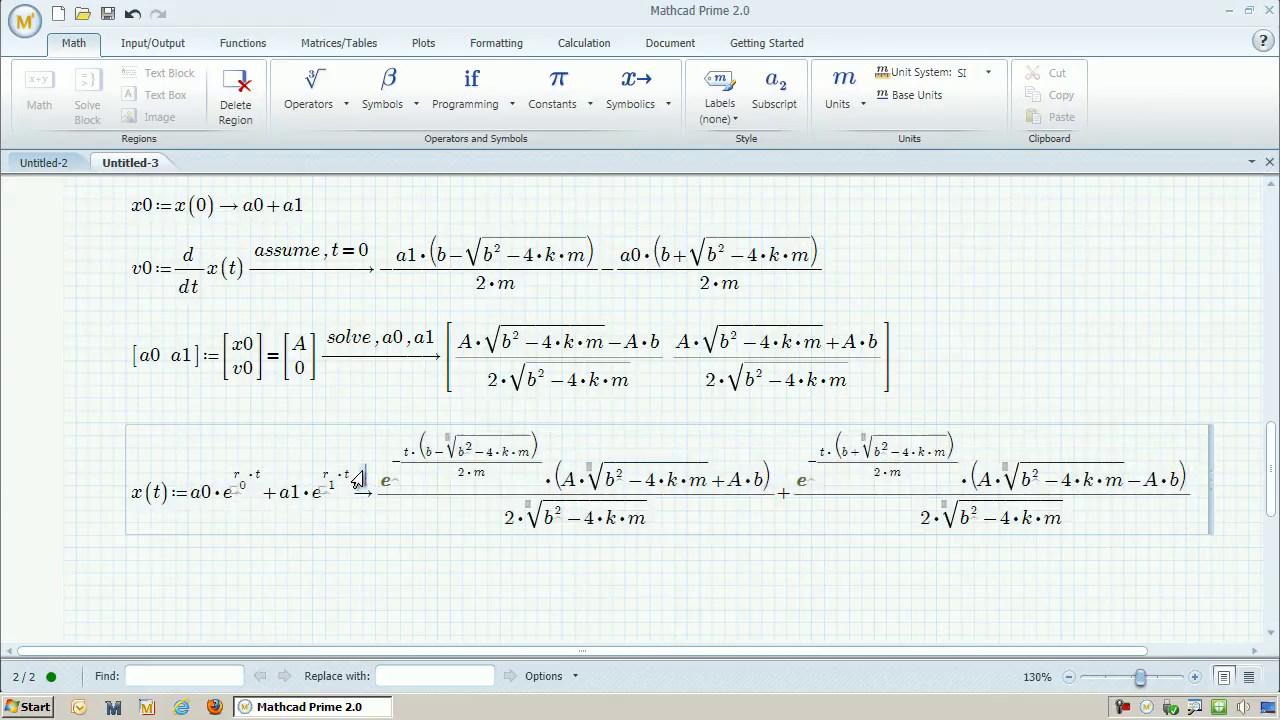
{"action": "type", "text": "substitute "}
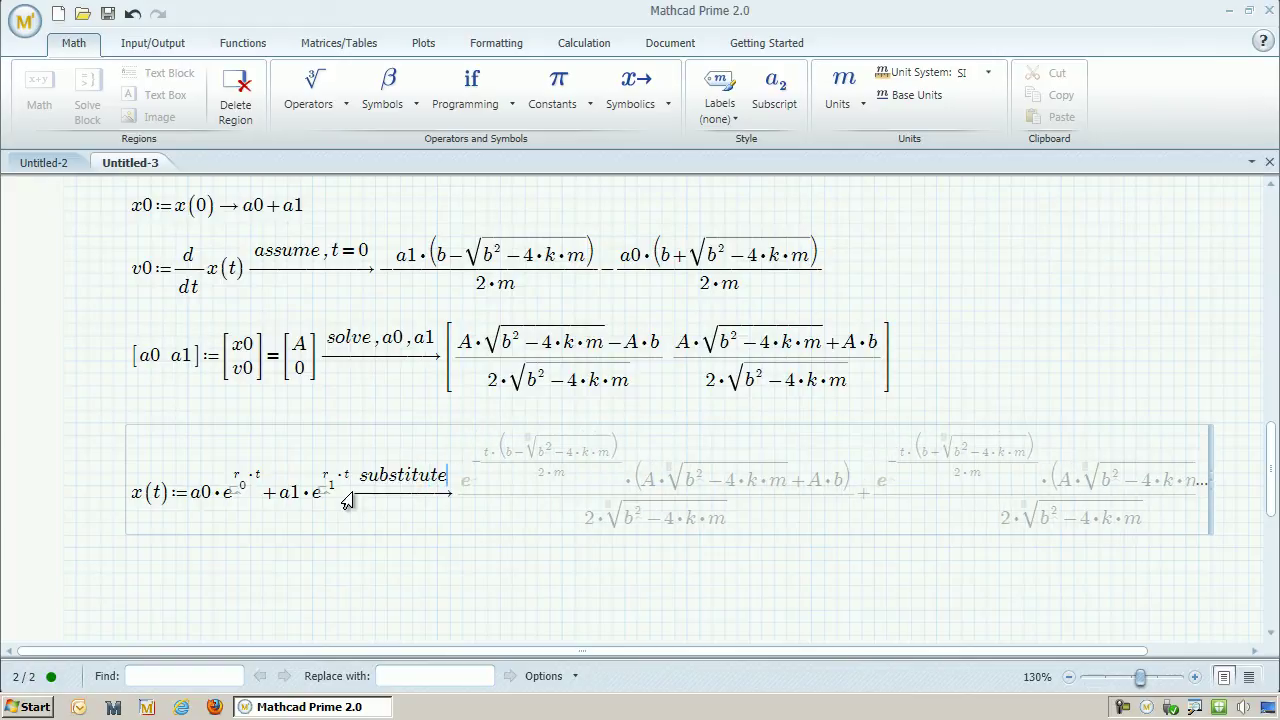
{"action": "type", "text": ", m = 2 , b"}
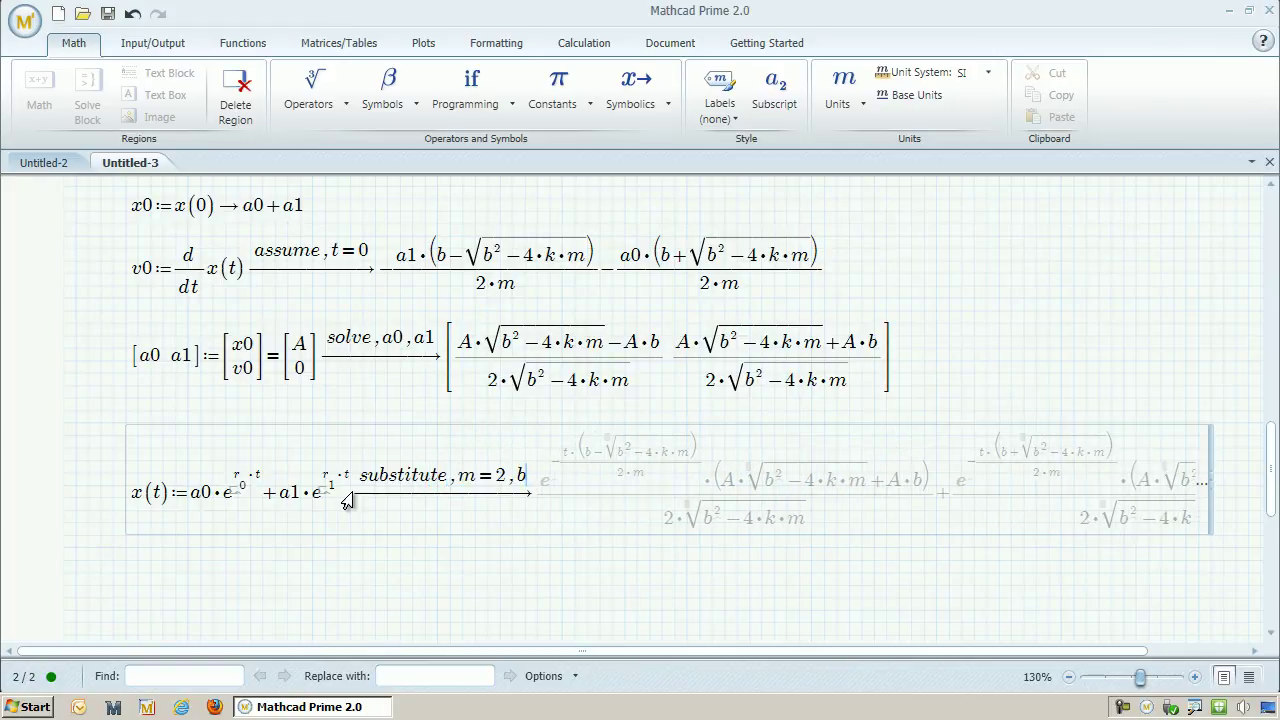
{"action": "type", "text": " = 1 , k = 3 , A "}
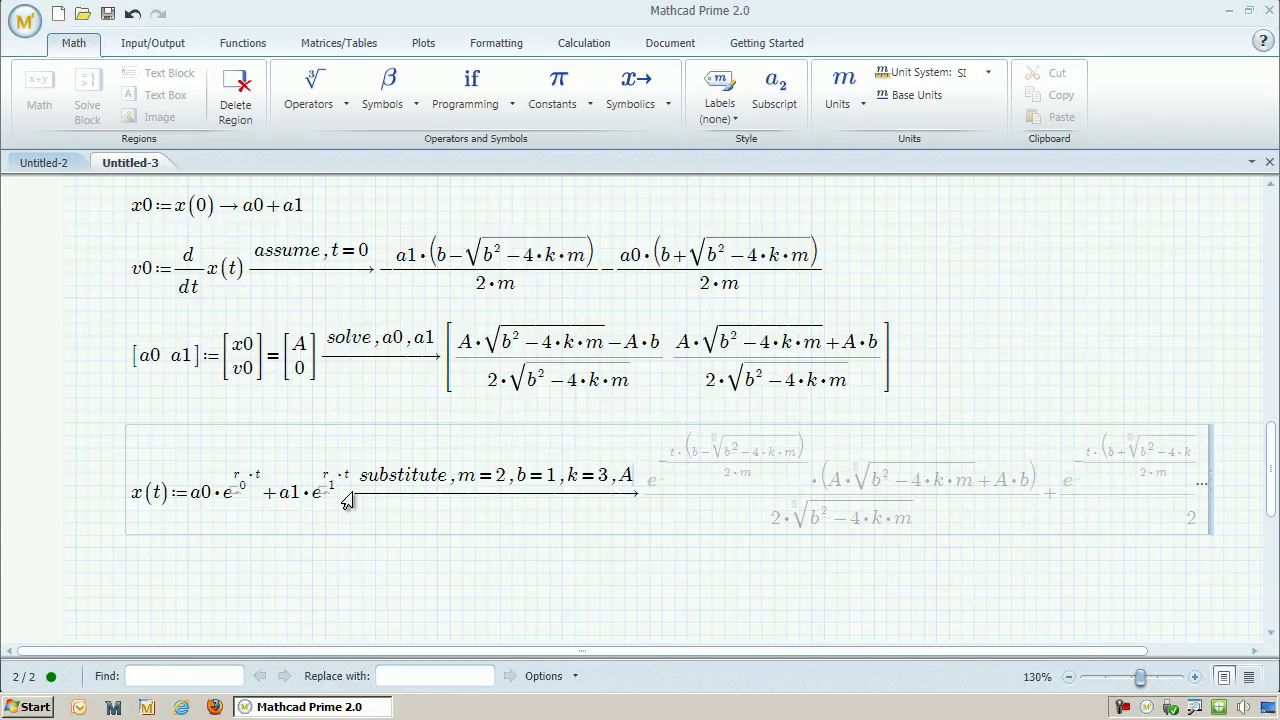
{"action": "type", "text": "= 1"}
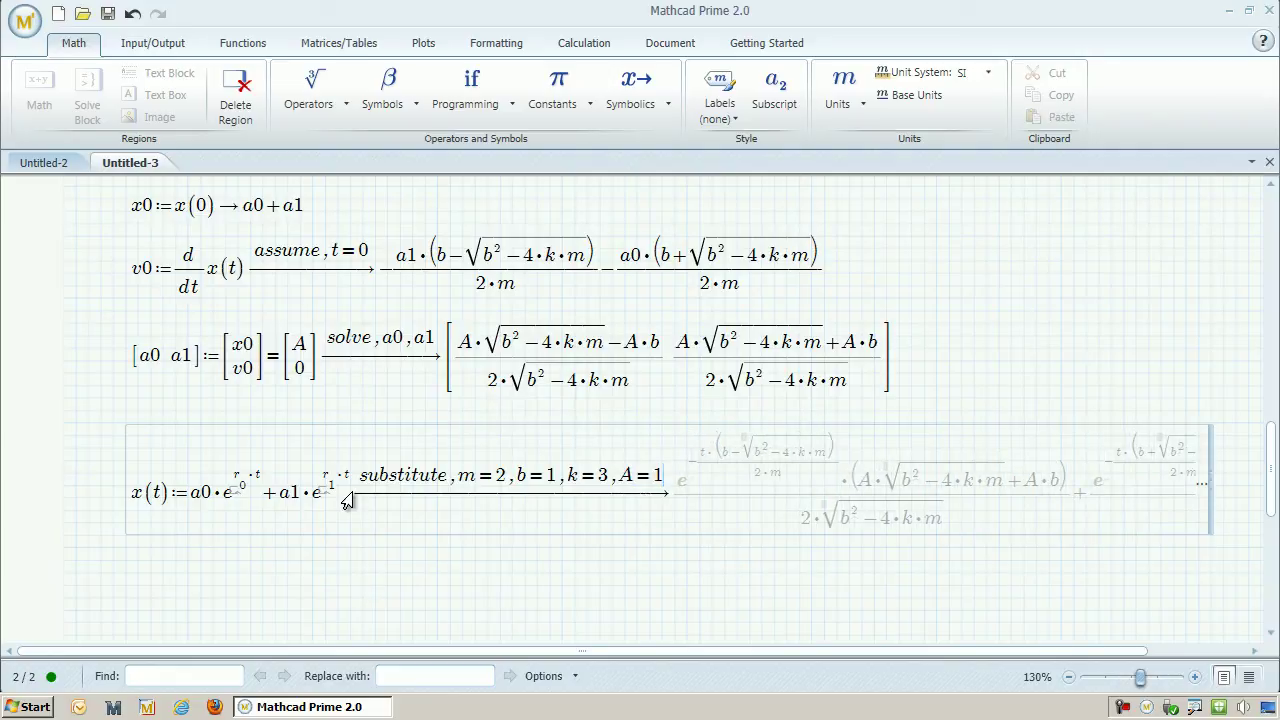
{"action": "left_click", "coordinate": [303, 589]}
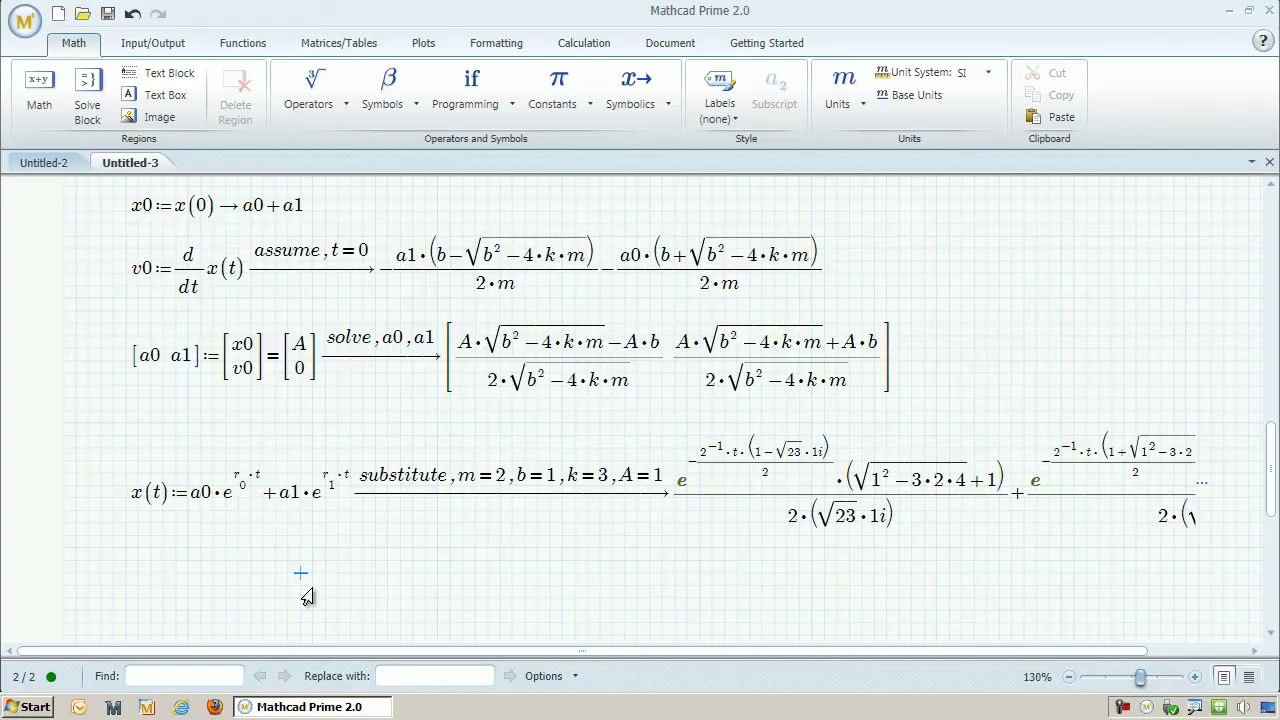
Step: Insert an XY plot of x(t) against t showing the decaying oscillation
{"action": "scroll", "coordinate": [682, 531], "scroll_direction": "down", "scroll_amount": 5}
{"action": "left_click", "coordinate": [186, 249]}
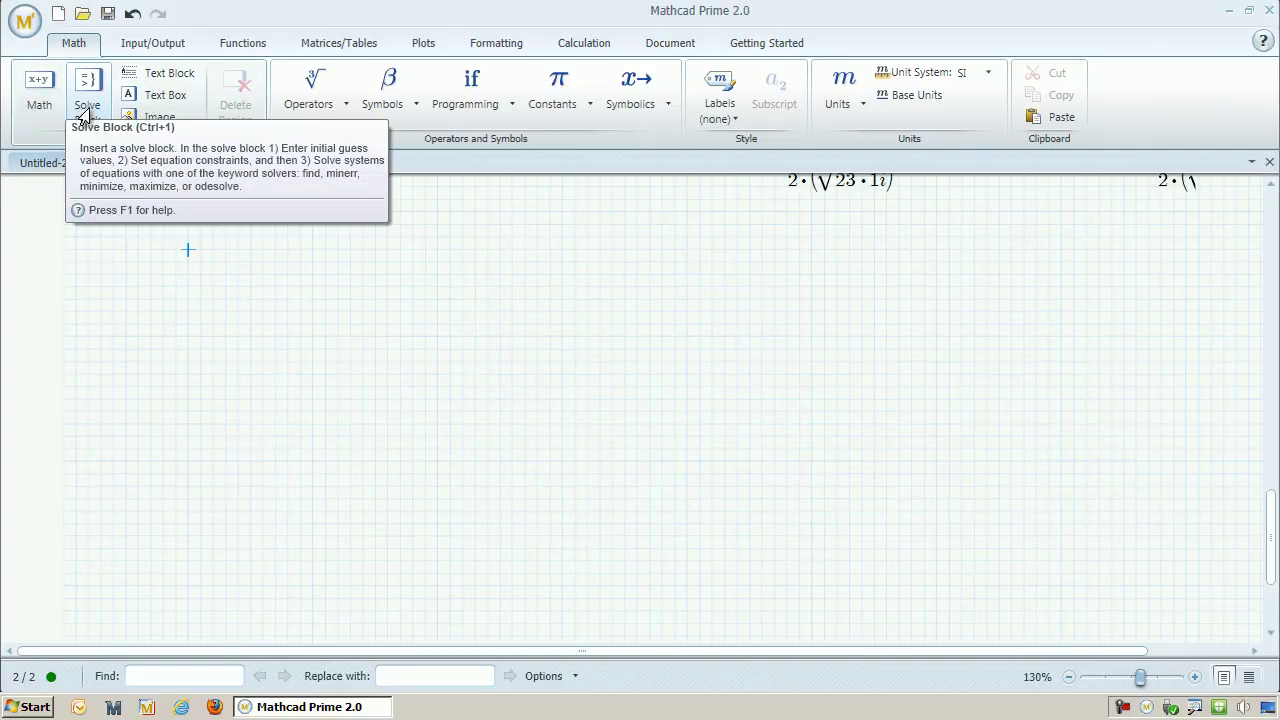
{"action": "left_click", "coordinate": [423, 43]}
{"action": "left_click", "coordinate": [40, 95]}
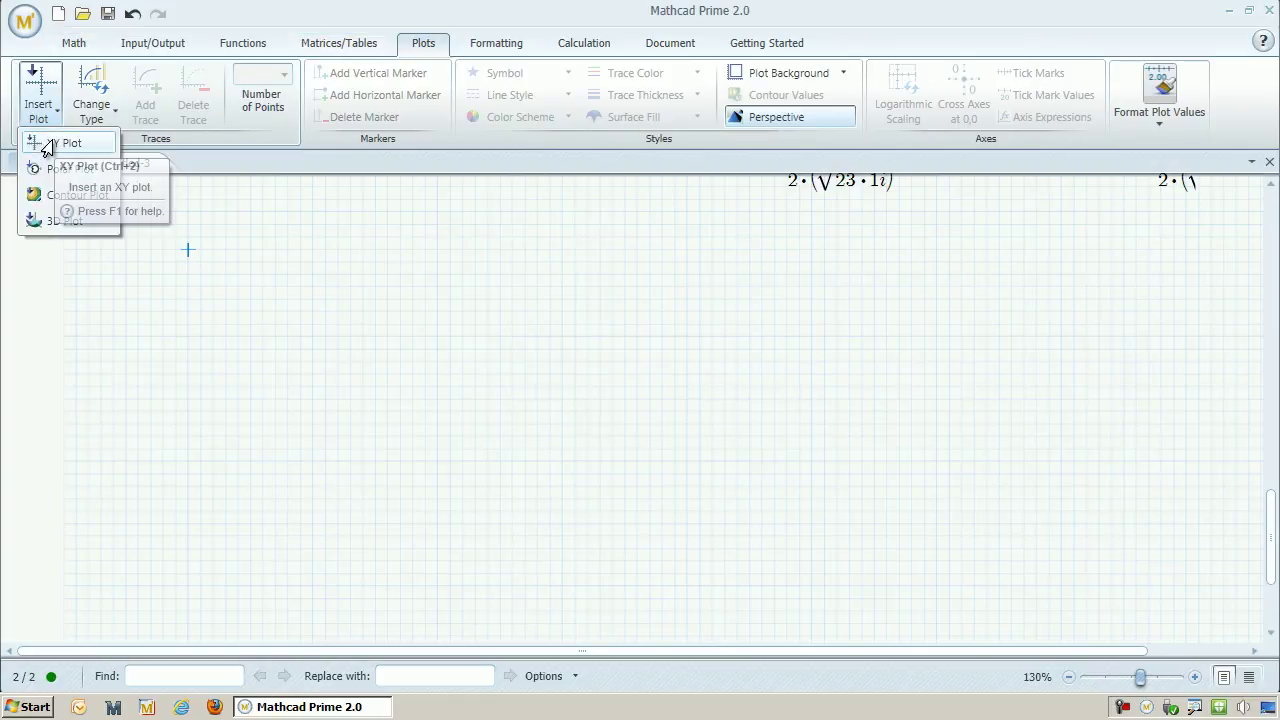
{"action": "left_click", "coordinate": [60, 140]}
{"action": "type", "text": "x(t"}
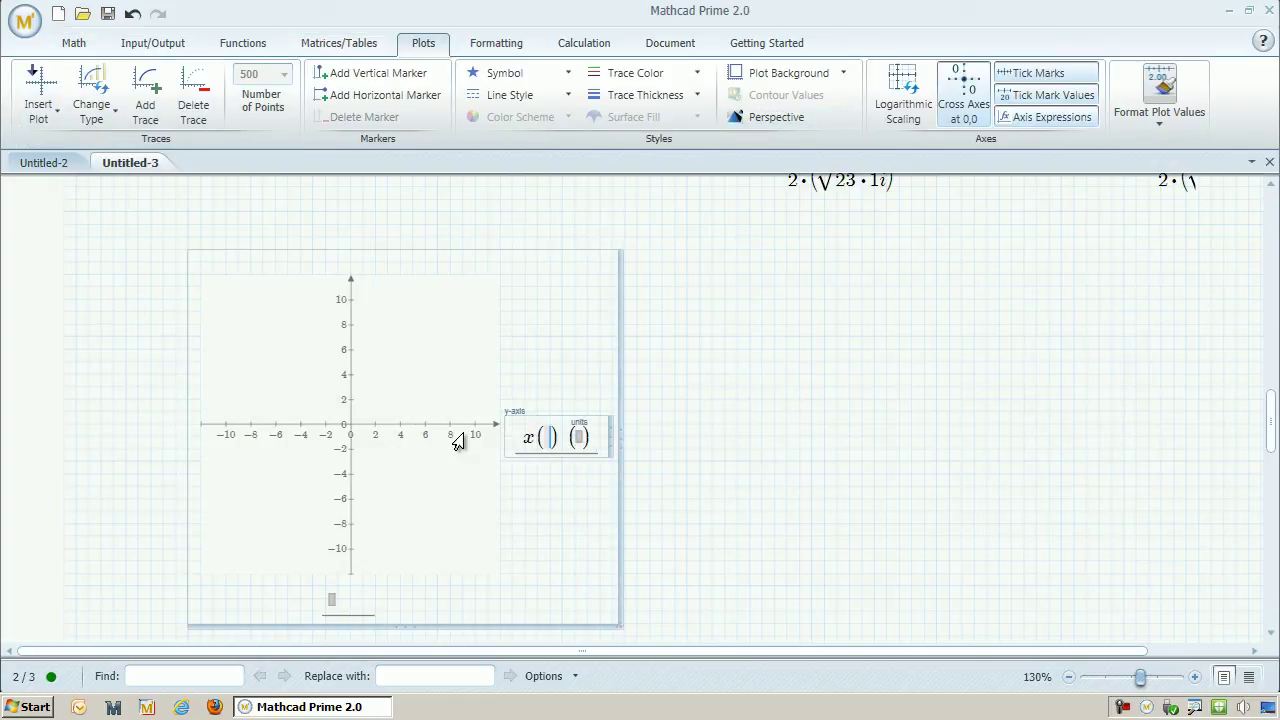
{"action": "left_click", "coordinate": [327, 604]}
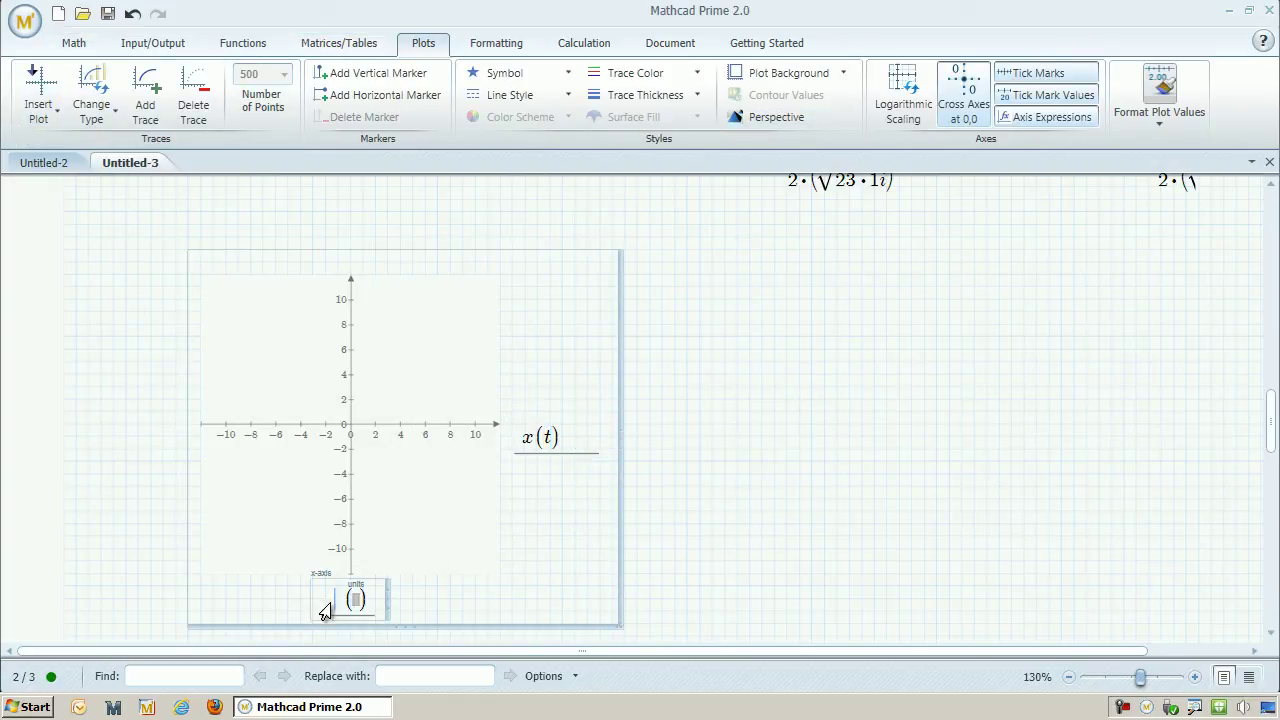
{"action": "type", "text": "t"}
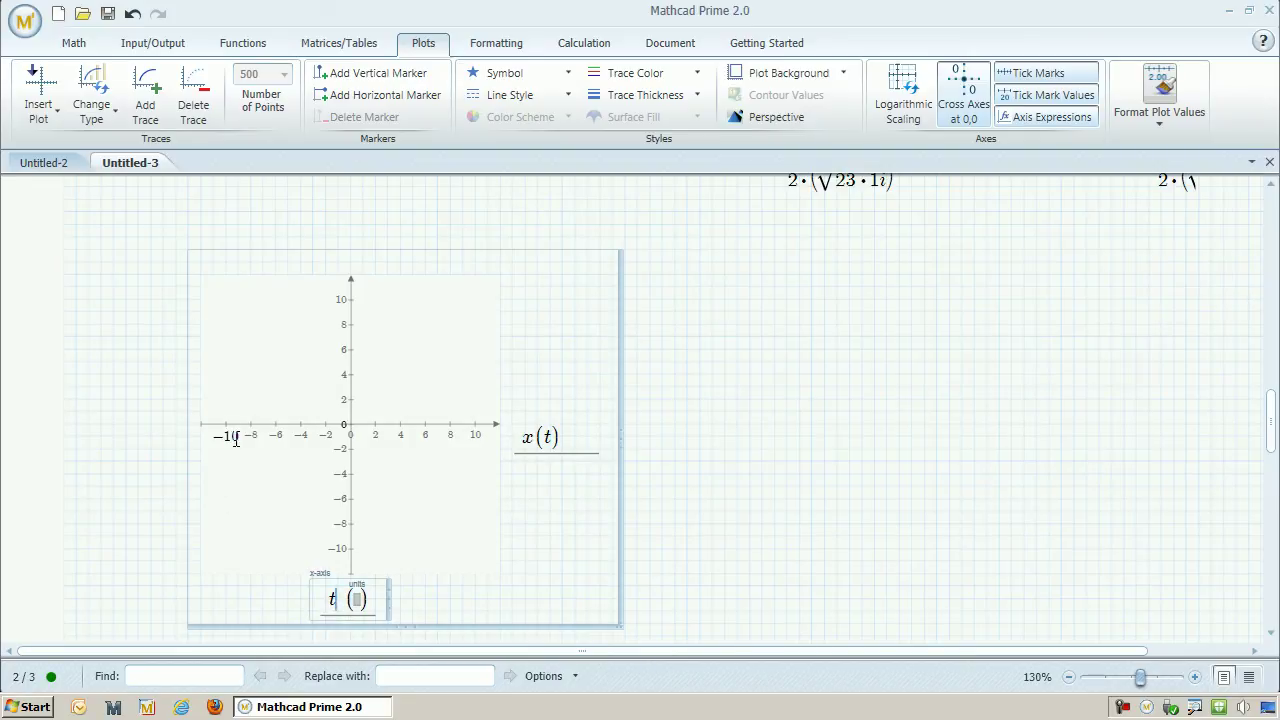
{"action": "left_click", "coordinate": [184, 431]}
Step: Stretch the plot wider and switch to the Untitled-2 worksheet
{"action": "left_click_drag", "start_coordinate": [620, 440], "coordinate": [1111, 446]}
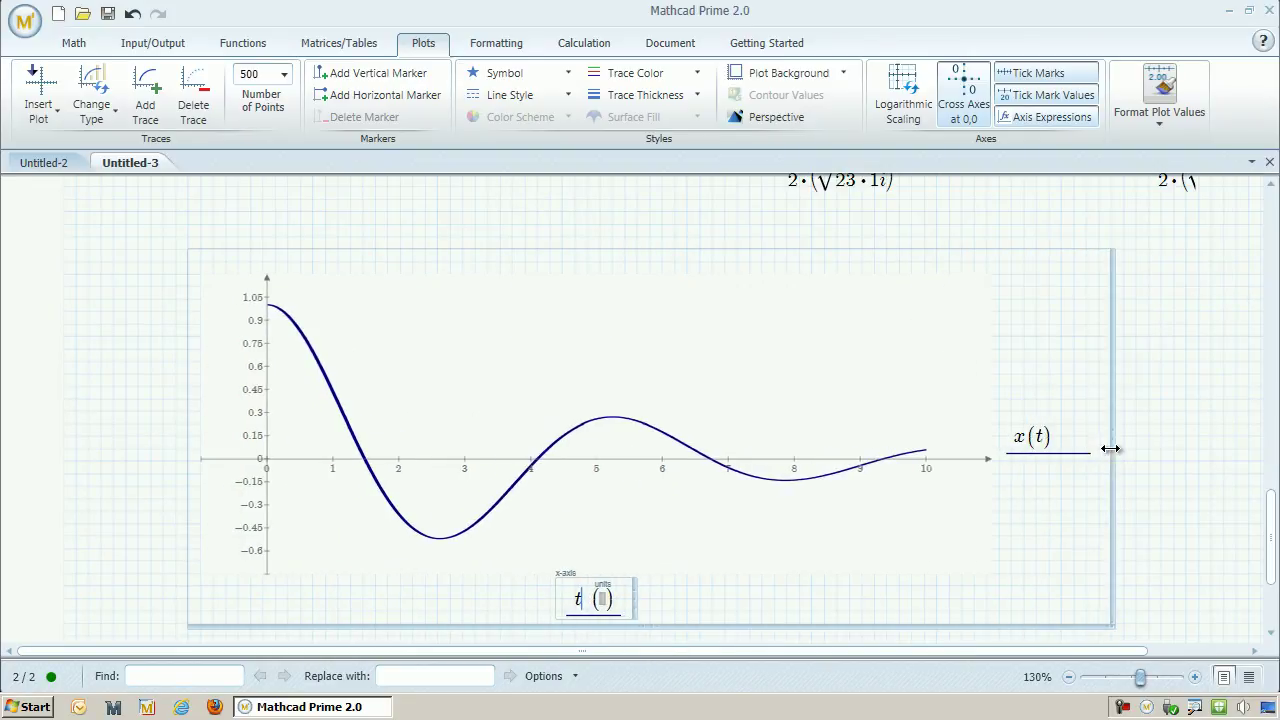
{"action": "left_click", "coordinate": [45, 163]}
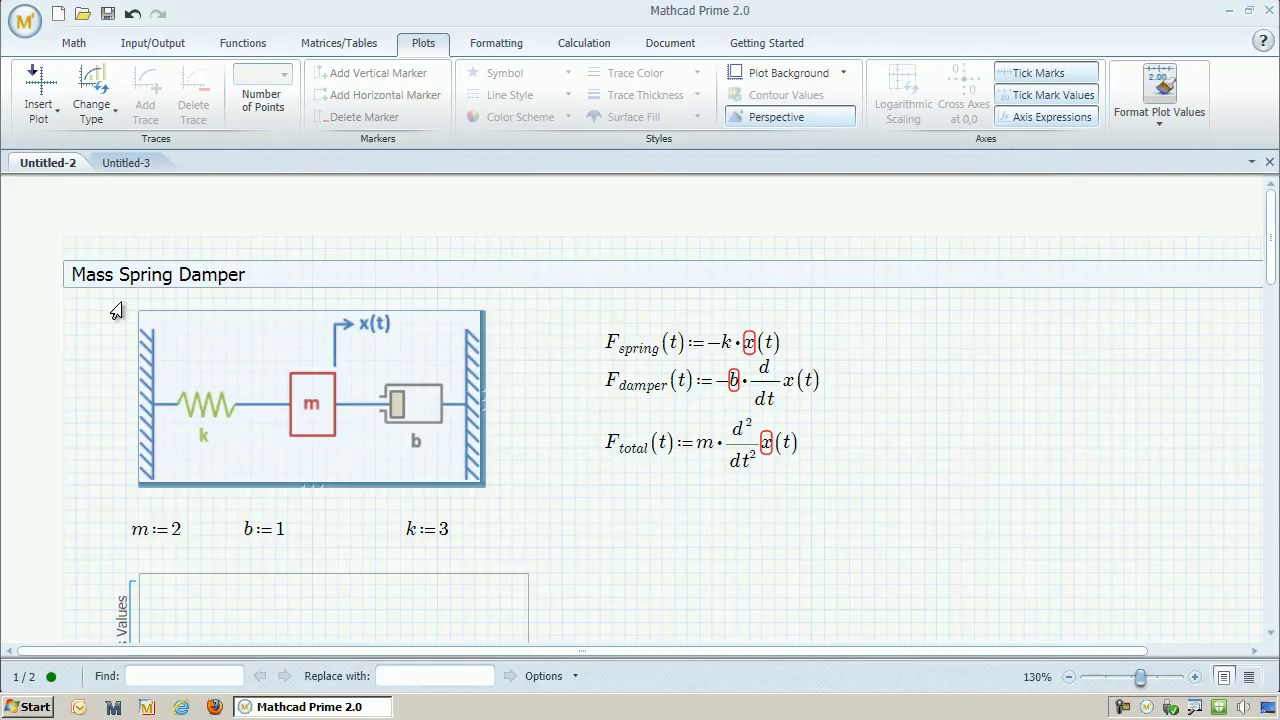
{"action": "scroll", "coordinate": [209, 473], "scroll_direction": "down", "scroll_amount": 5}
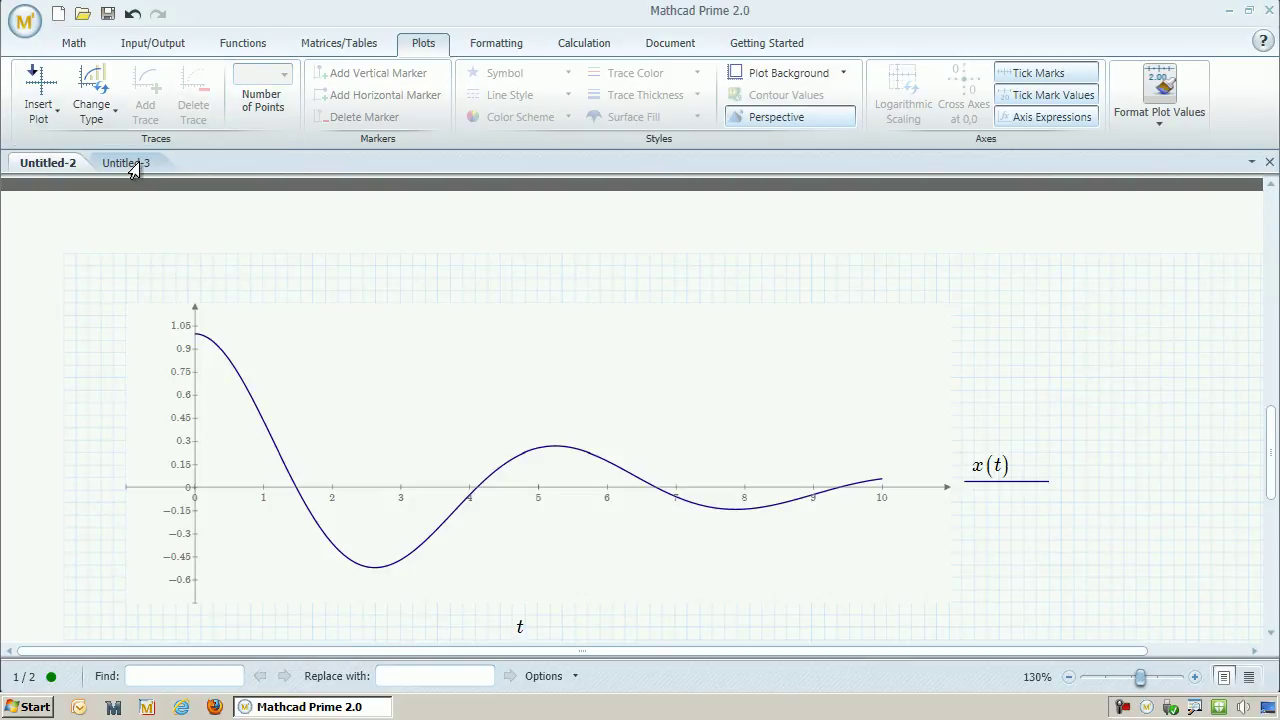